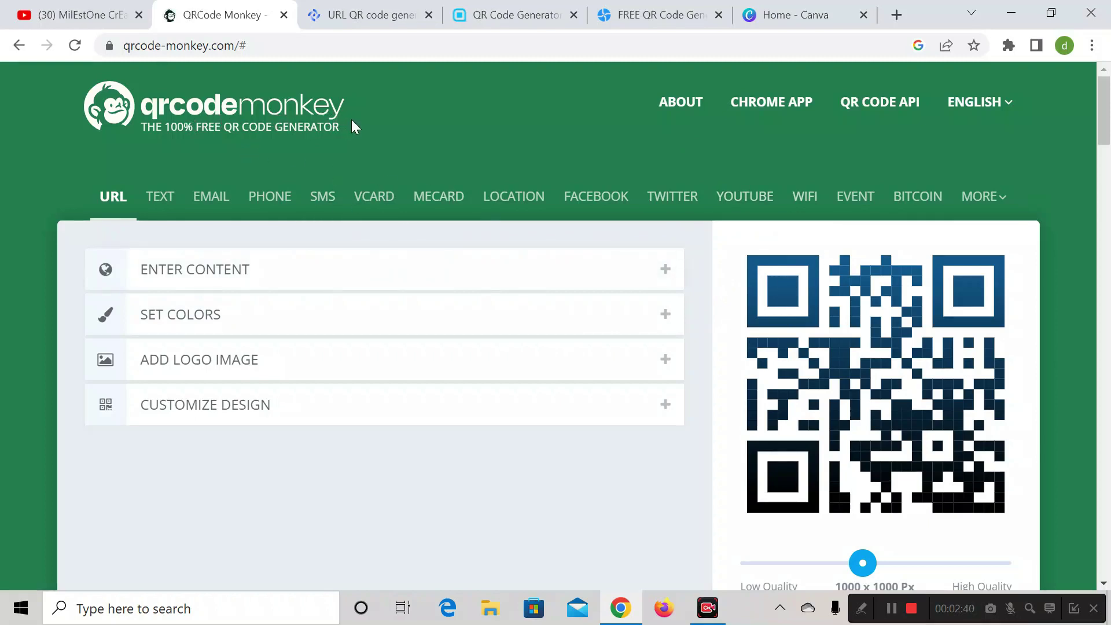
# Copy the YouTube channel page's web address from the address bar
pyautogui.click(81, 8)
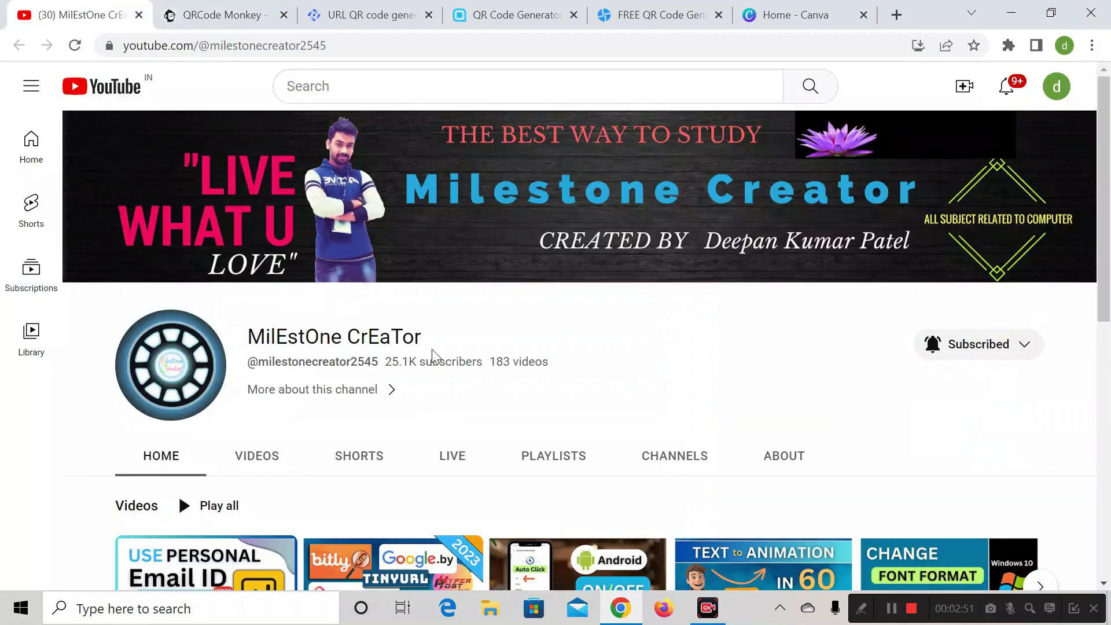
pyautogui.click(357, 43)
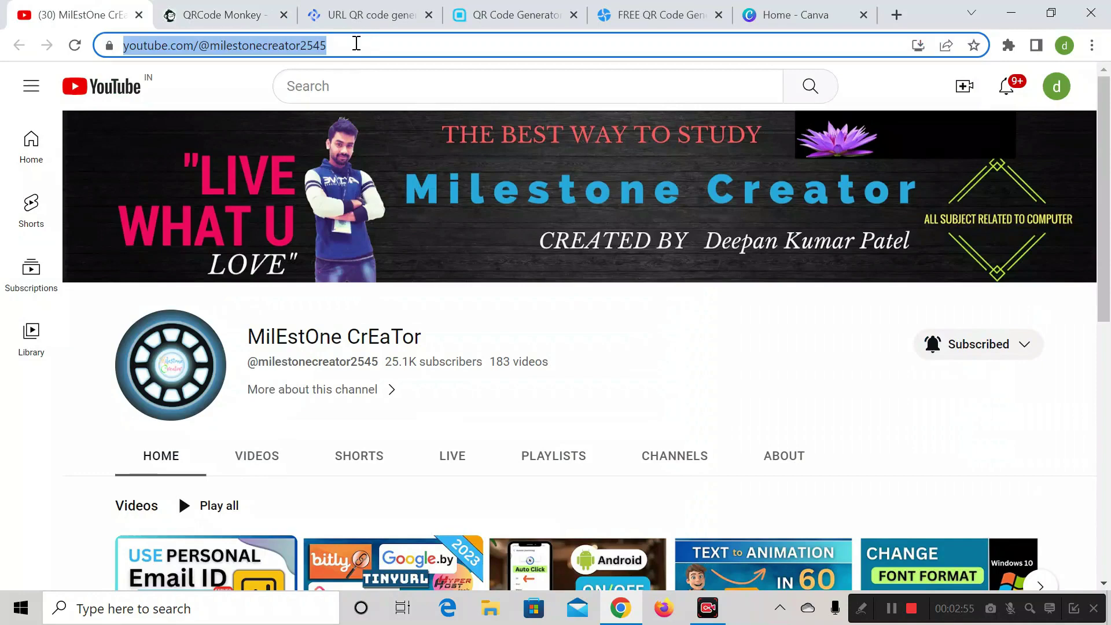
pyautogui.rightClick(311, 46)
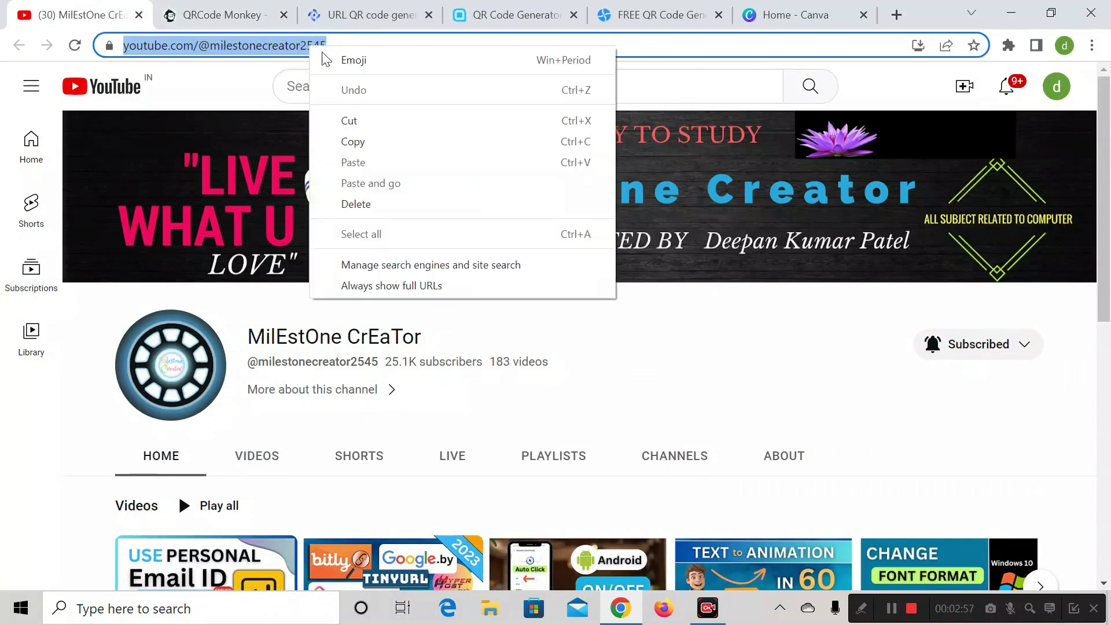
pyautogui.click(346, 141)
# Go back to QR Code Monkey and select the Text code type
pyautogui.click(250, 7)
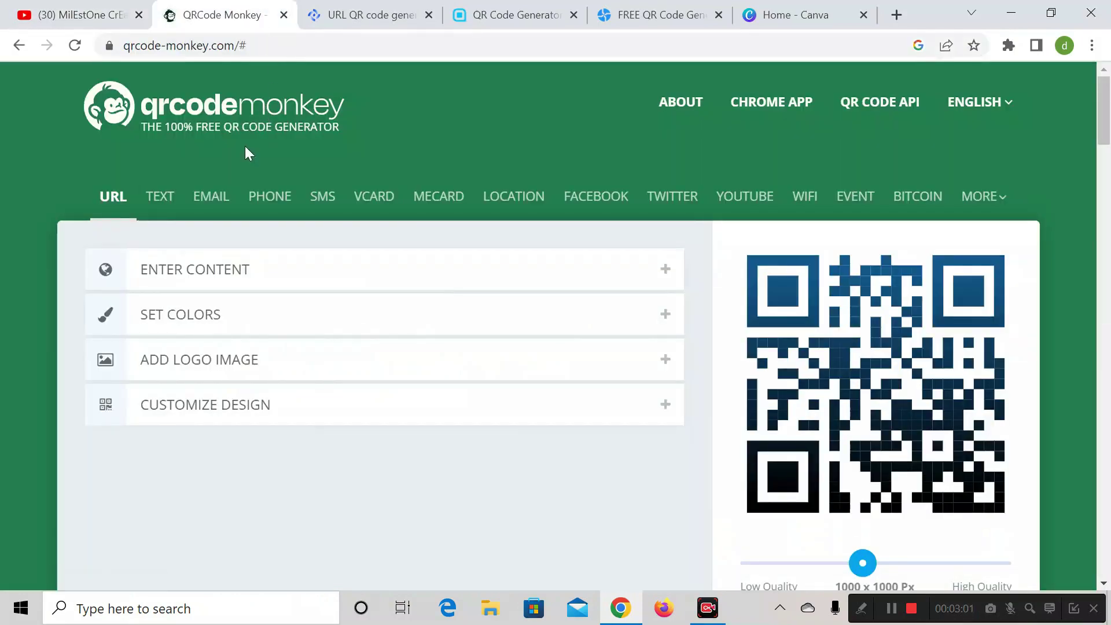
pyautogui.click(102, 17)
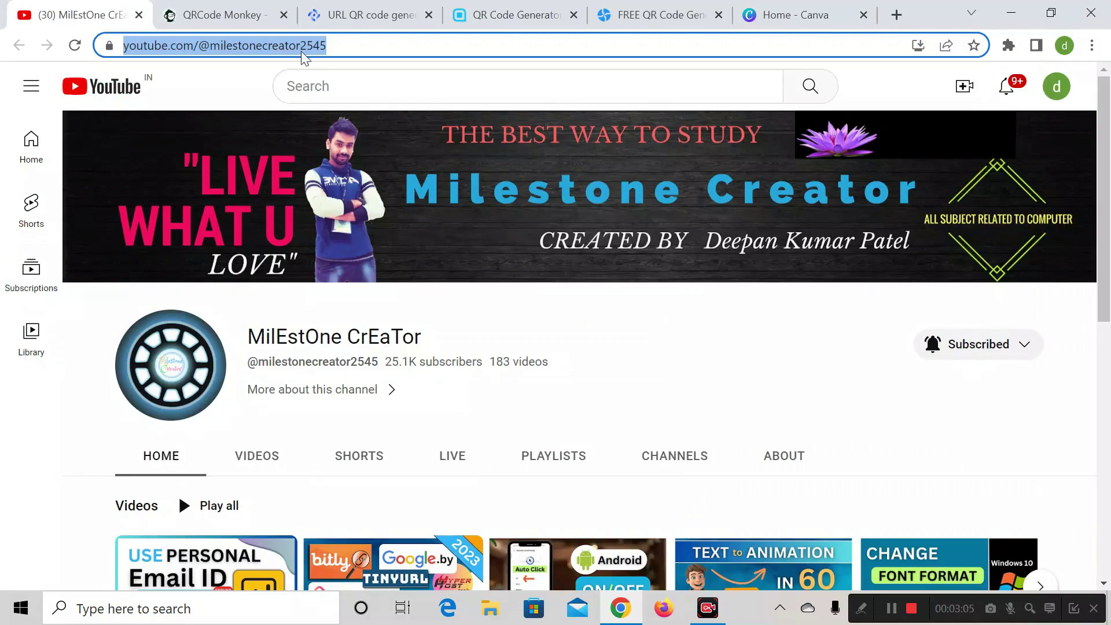
pyautogui.click(229, 7)
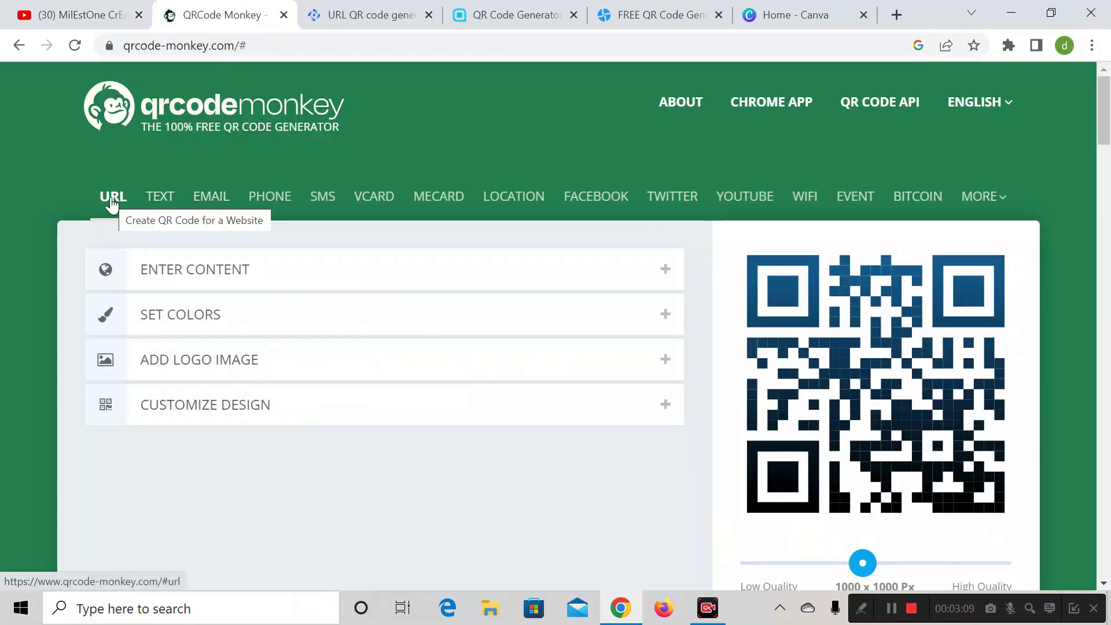
pyautogui.click(164, 205)
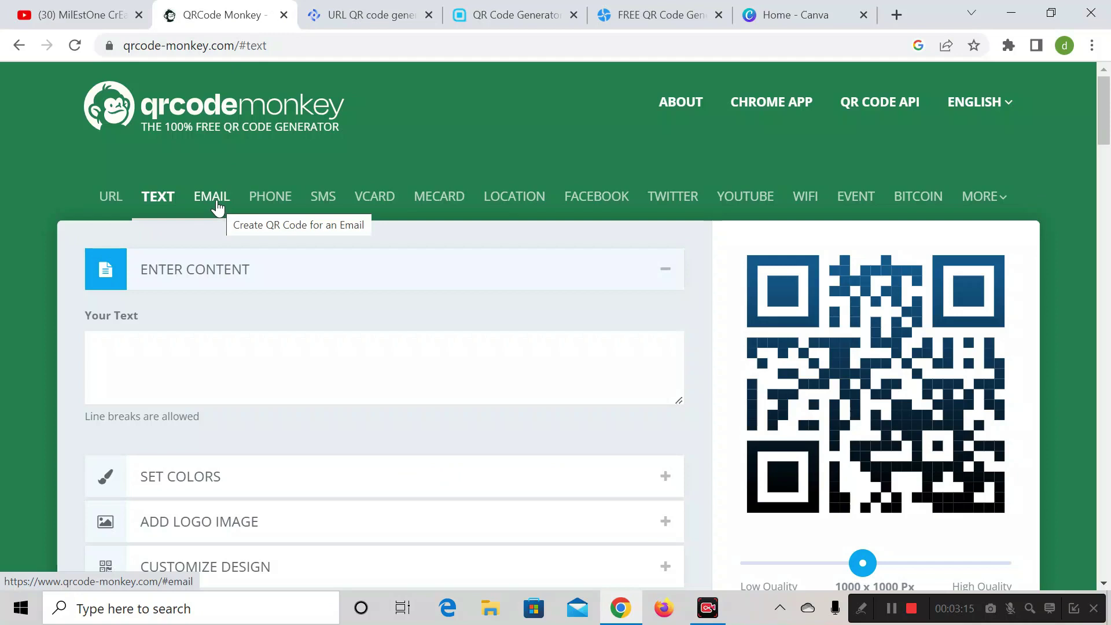
# Select the Email code type in QR Code Monkey and look at the More types list
pyautogui.click(217, 207)
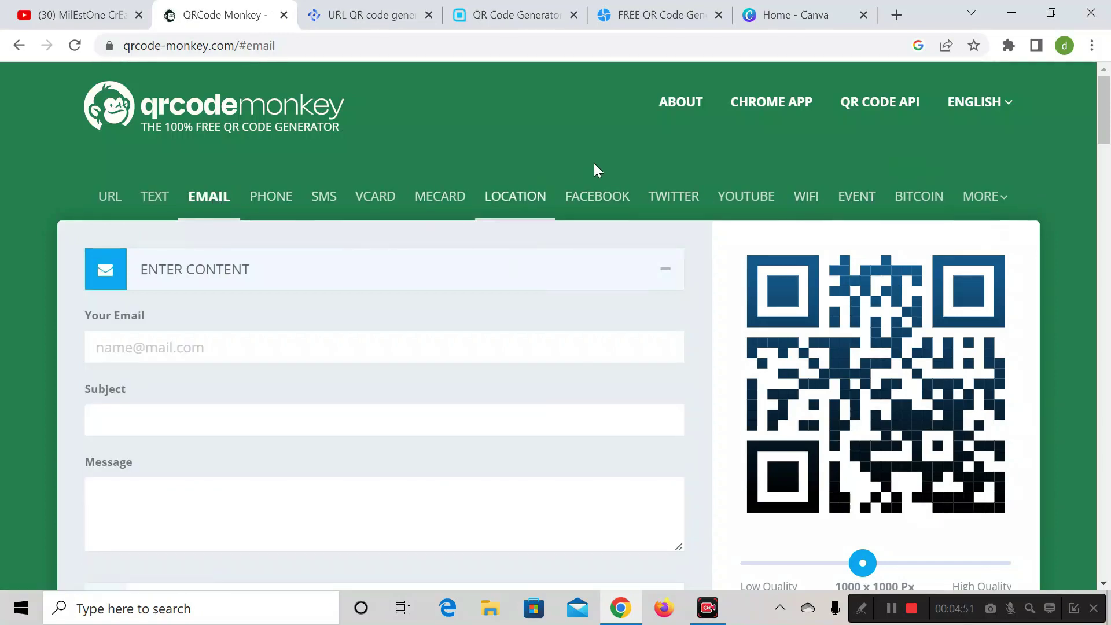
pyautogui.click(996, 197)
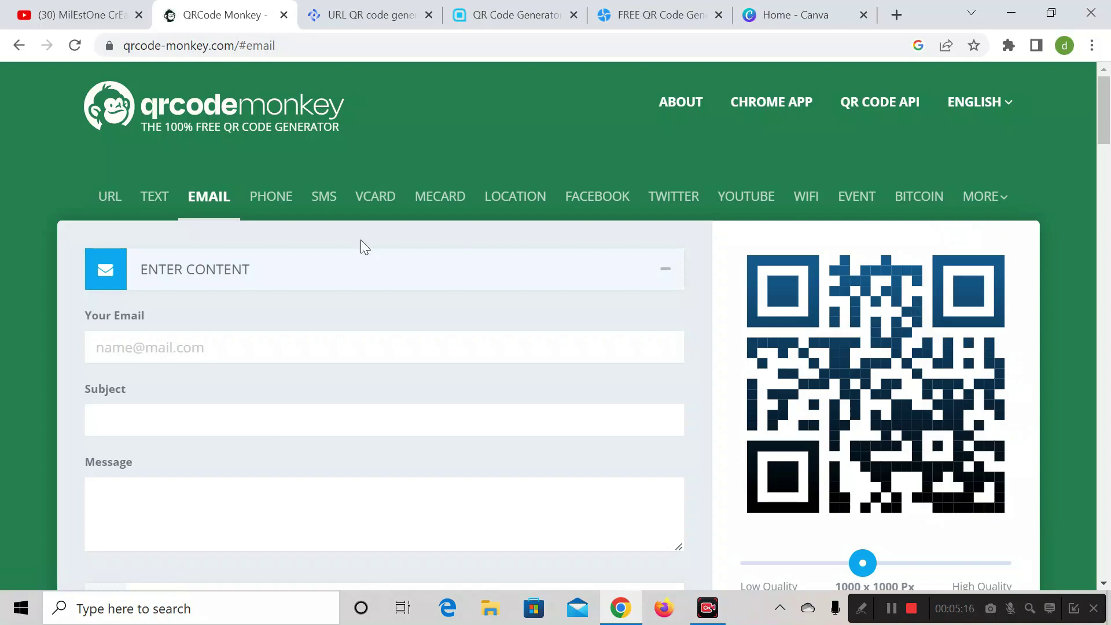
# On the URL type, replace the default qrcode-monkey address with the pasted YouTube channel link
pyautogui.click(122, 215)
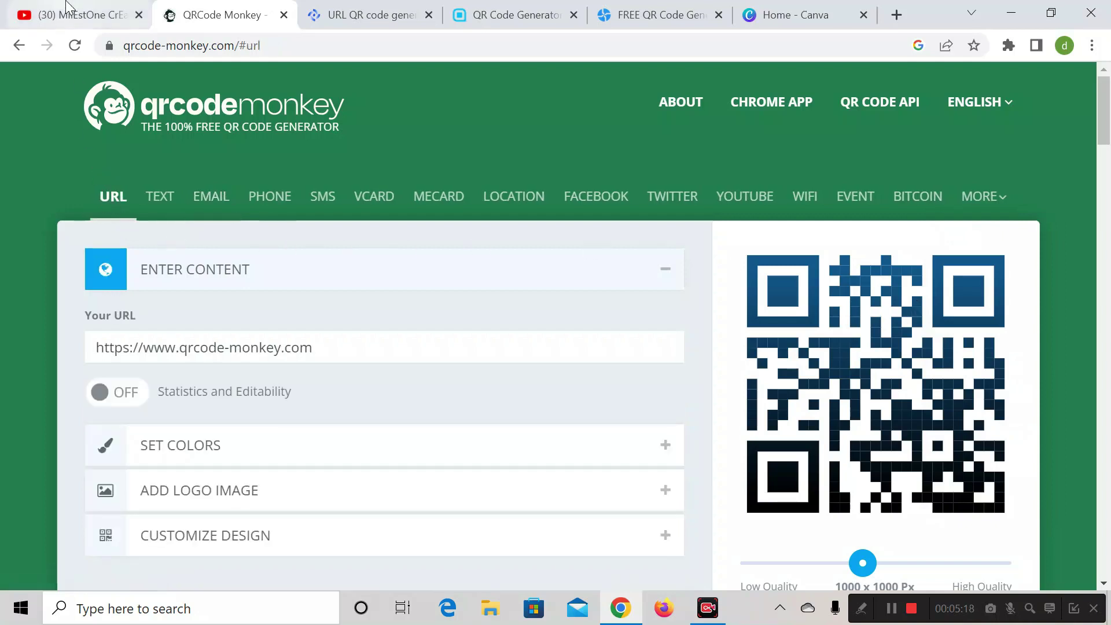
pyautogui.click(136, 216)
pyautogui.click(110, 198)
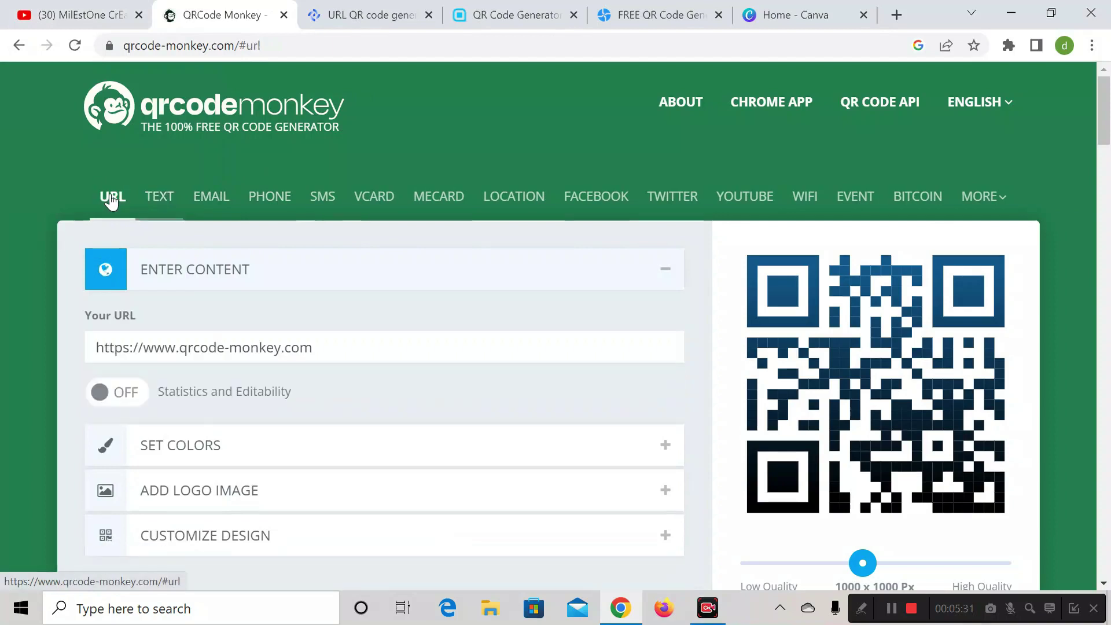
pyautogui.click(310, 345)
pyautogui.moveTo(312, 347); pyautogui.dragTo(96, 349)
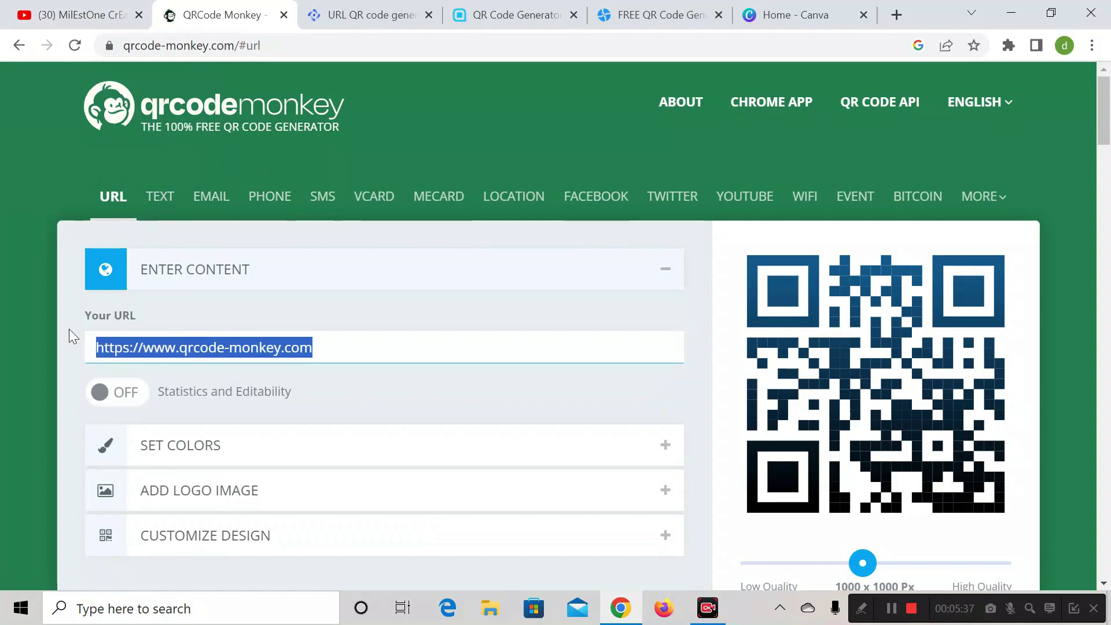
pyautogui.press('BackSpace')
pyautogui.rightClick(103, 345)
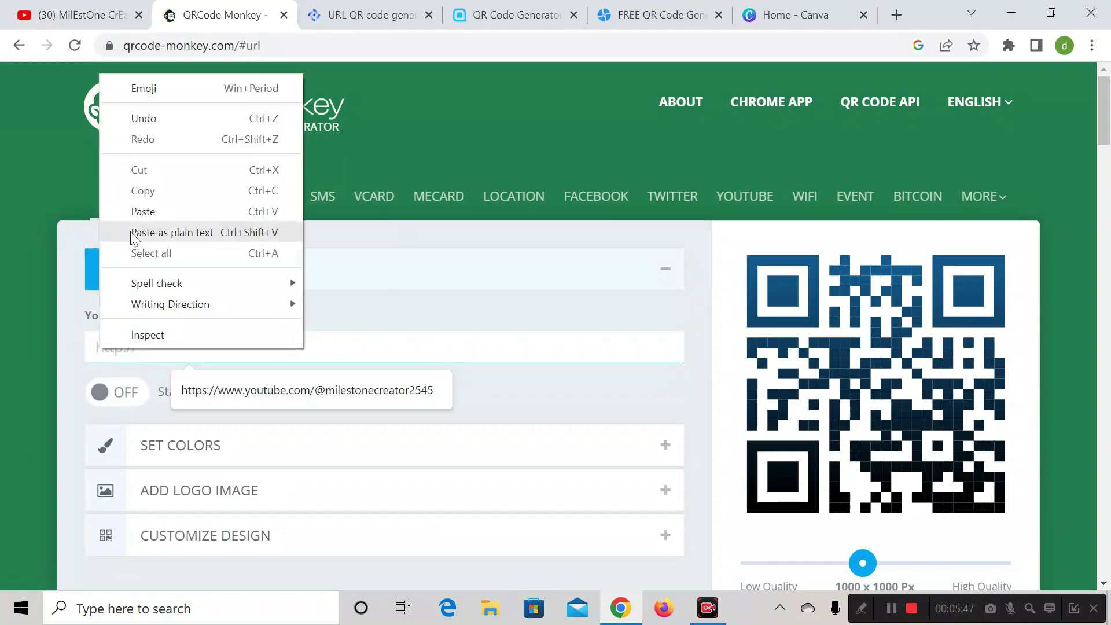
pyautogui.click(144, 212)
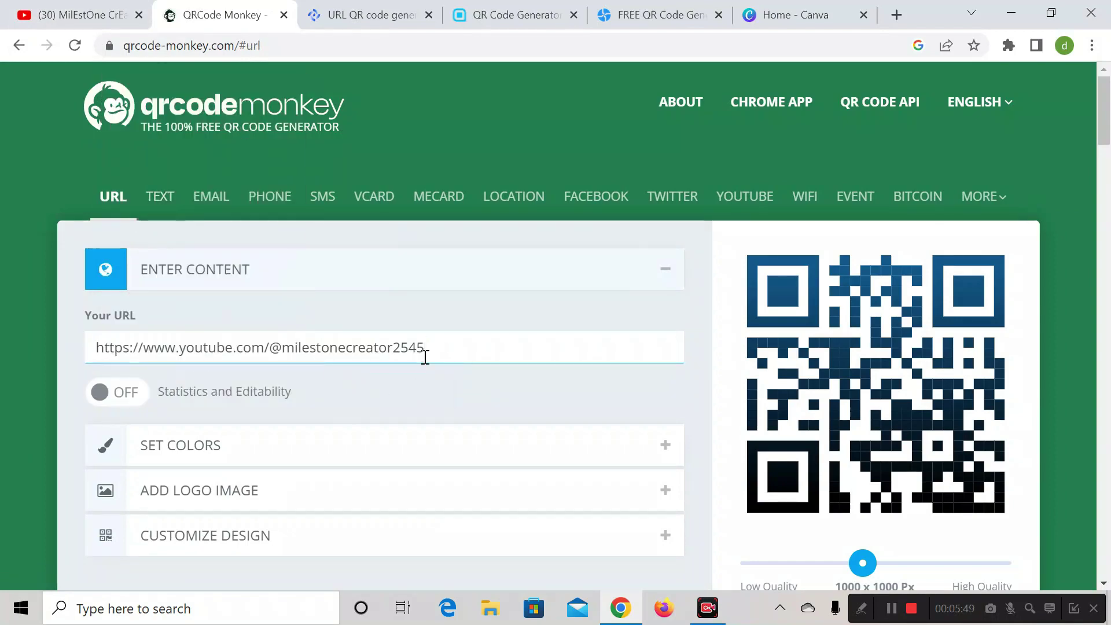
# Create the QR code for the YouTube channel address
pyautogui.scroll(-5, 696, 312)
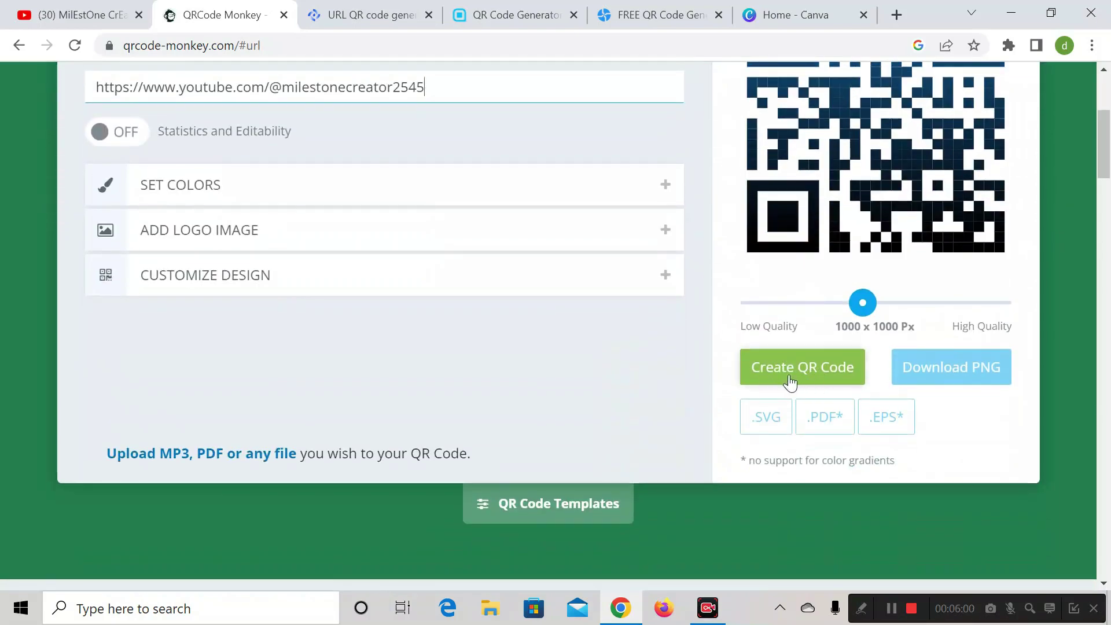
pyautogui.click(797, 379)
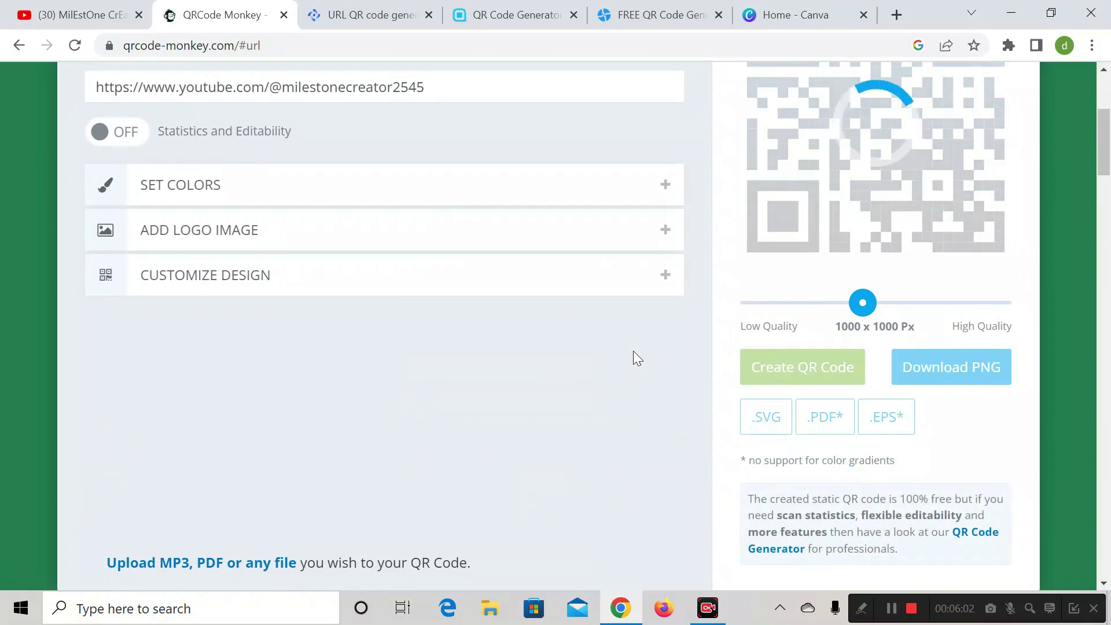
pyautogui.scroll(3, 633, 351)
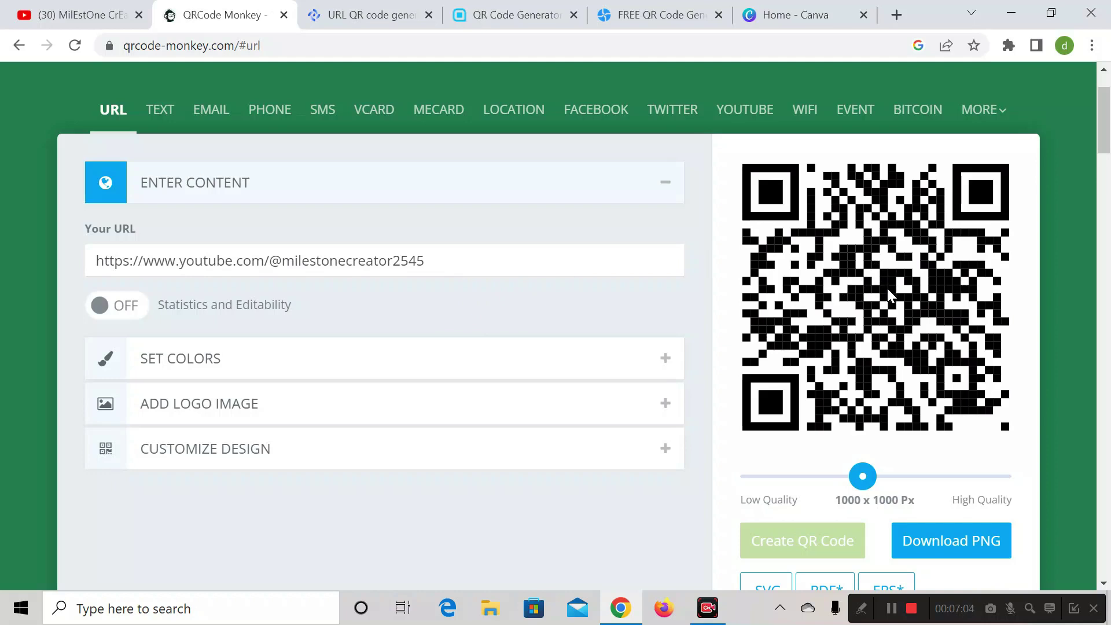
# In Set Colors, try the foreground and background colour pickers without changing them
pyautogui.click(333, 364)
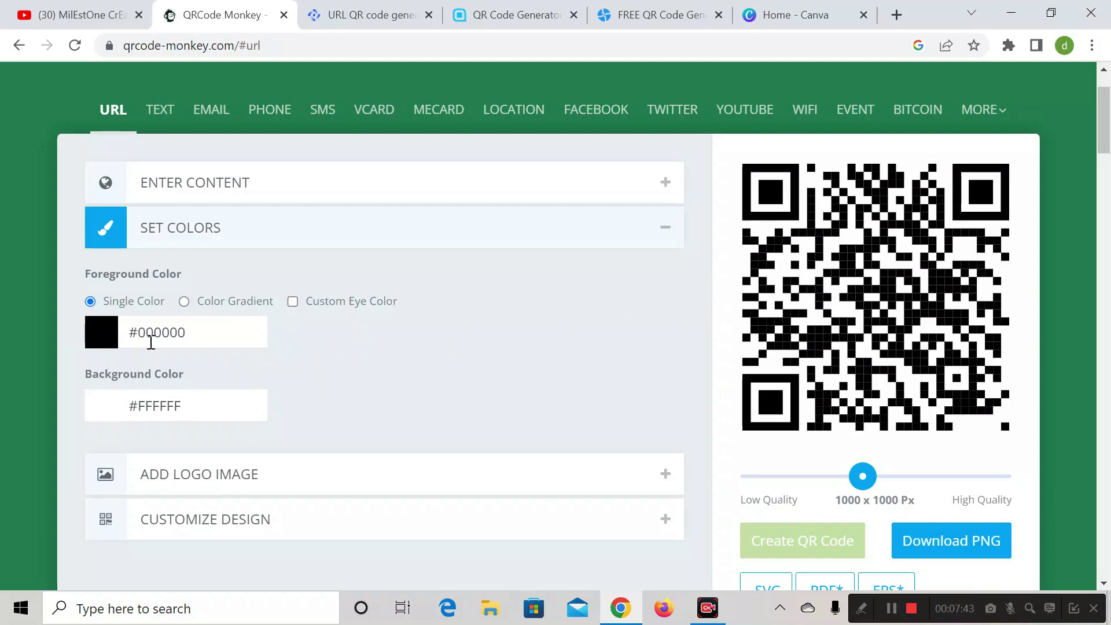
pyautogui.click(100, 334)
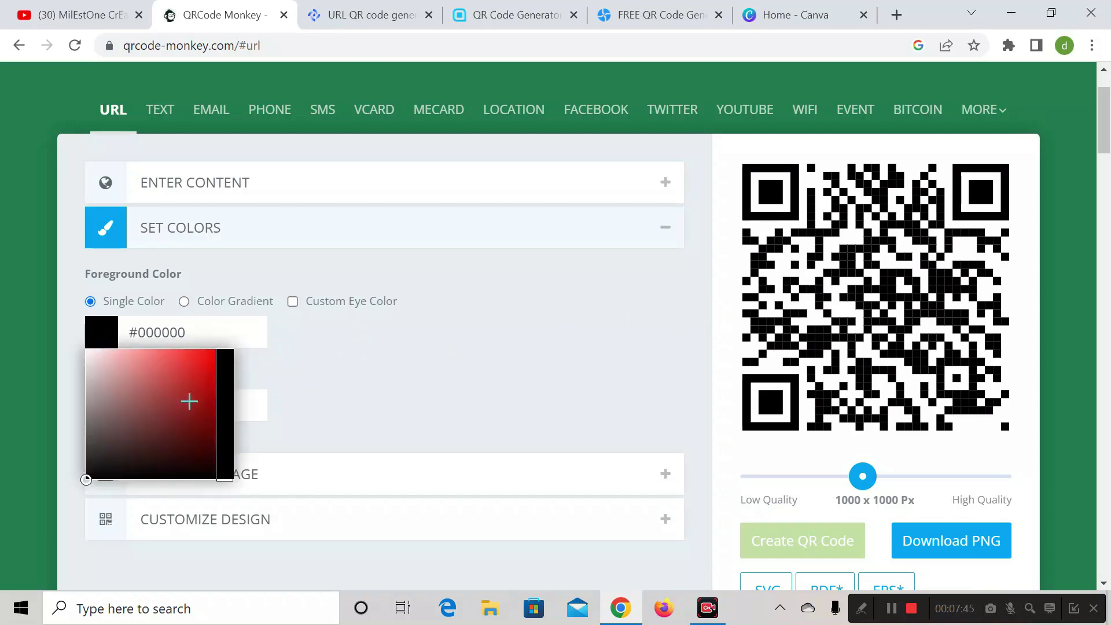
pyautogui.click(356, 368)
pyautogui.click(93, 342)
pyautogui.click(208, 332)
pyautogui.click(207, 373)
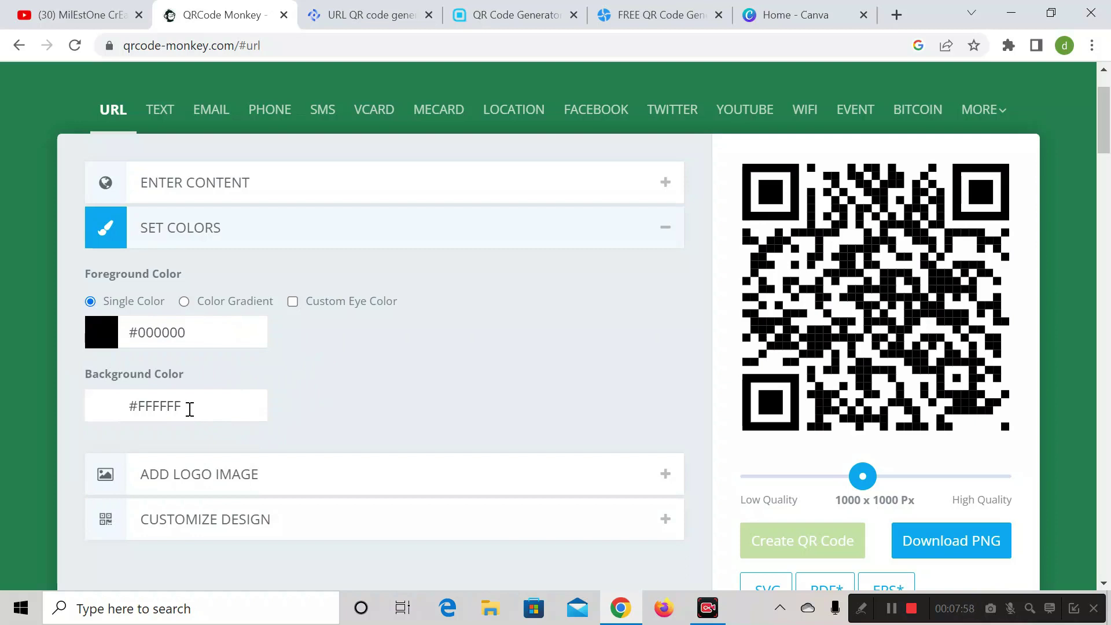
pyautogui.click(172, 407)
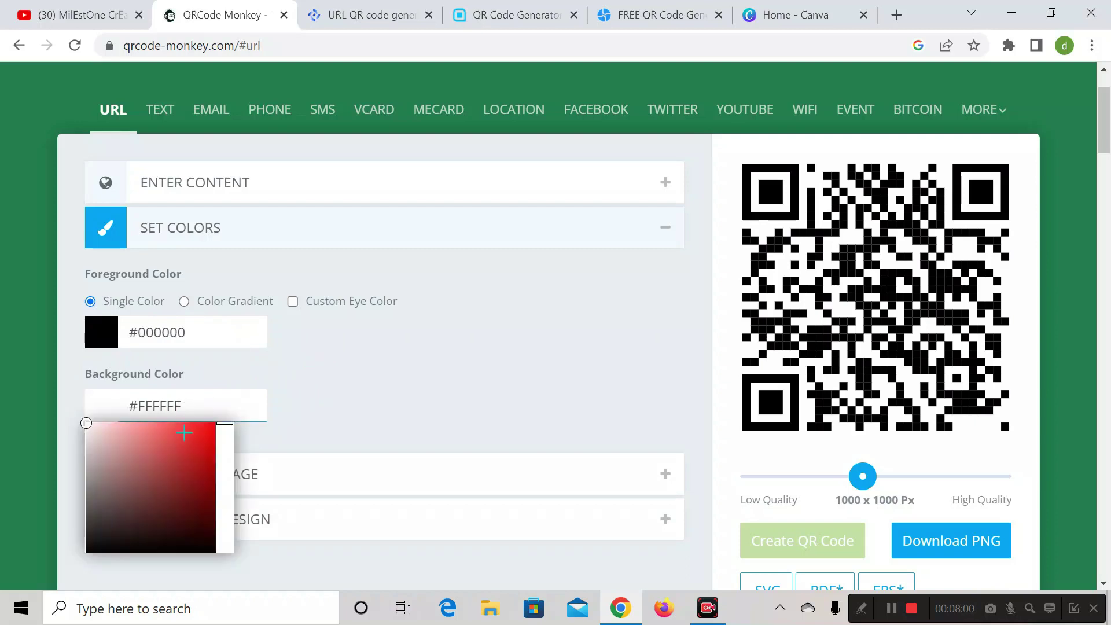
pyautogui.click(327, 381)
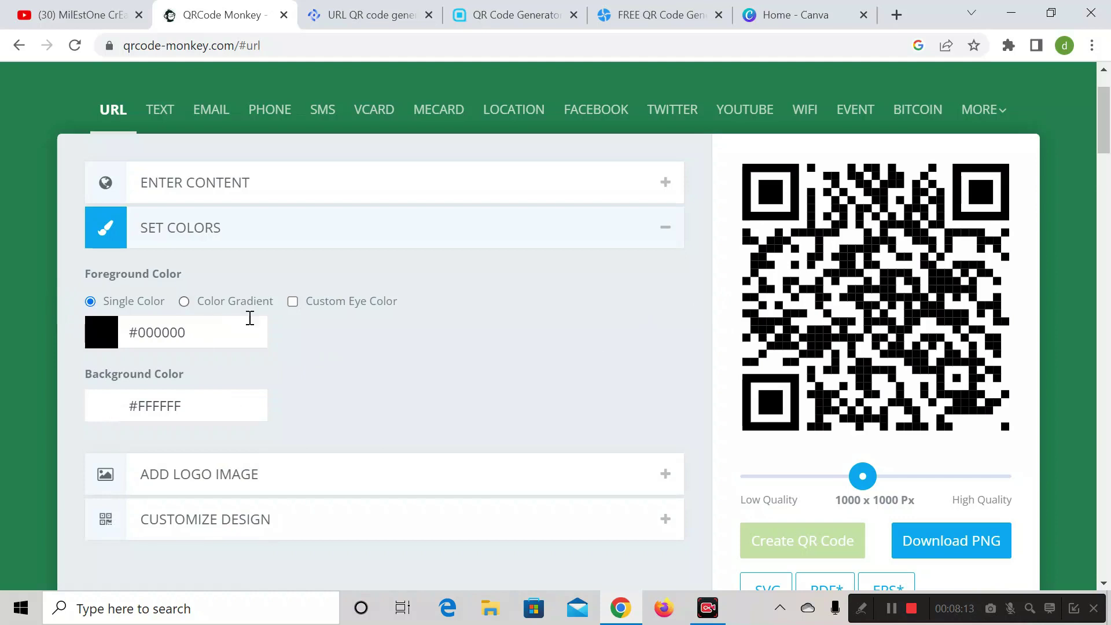
# Switch the foreground to a colour gradient from red #E92020 to blue #0F98EA
pyautogui.click(186, 302)
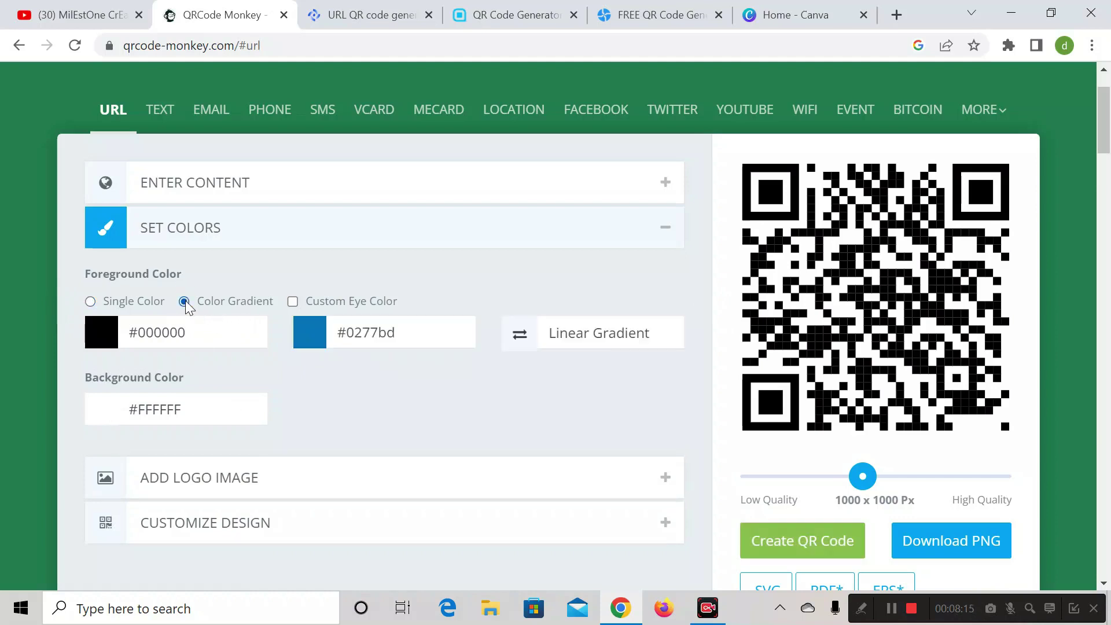
pyautogui.click(105, 341)
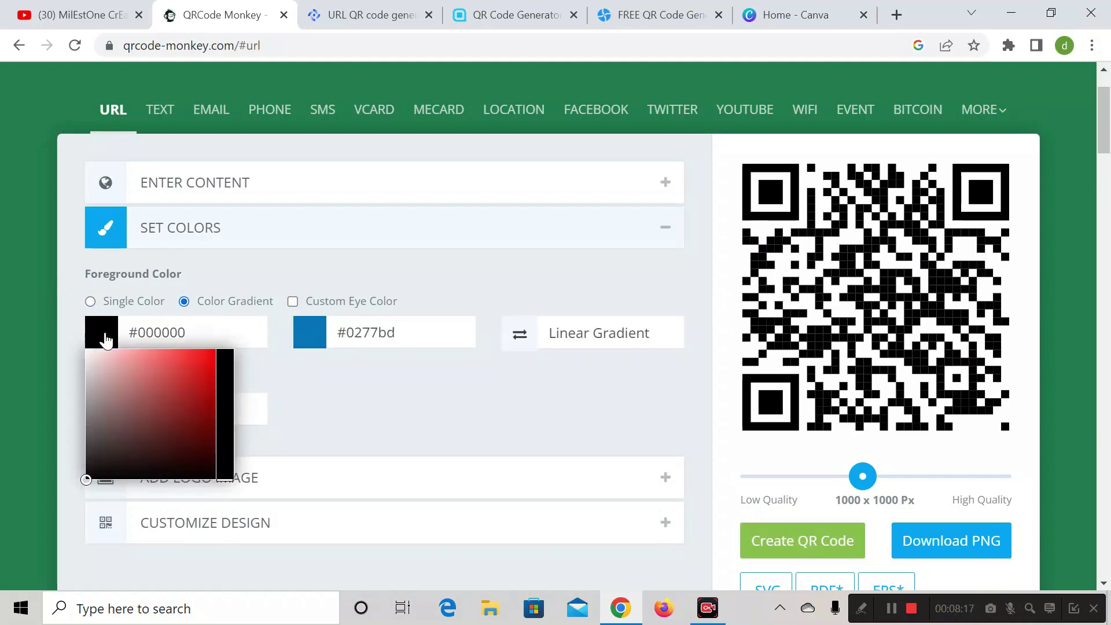
pyautogui.click(197, 363)
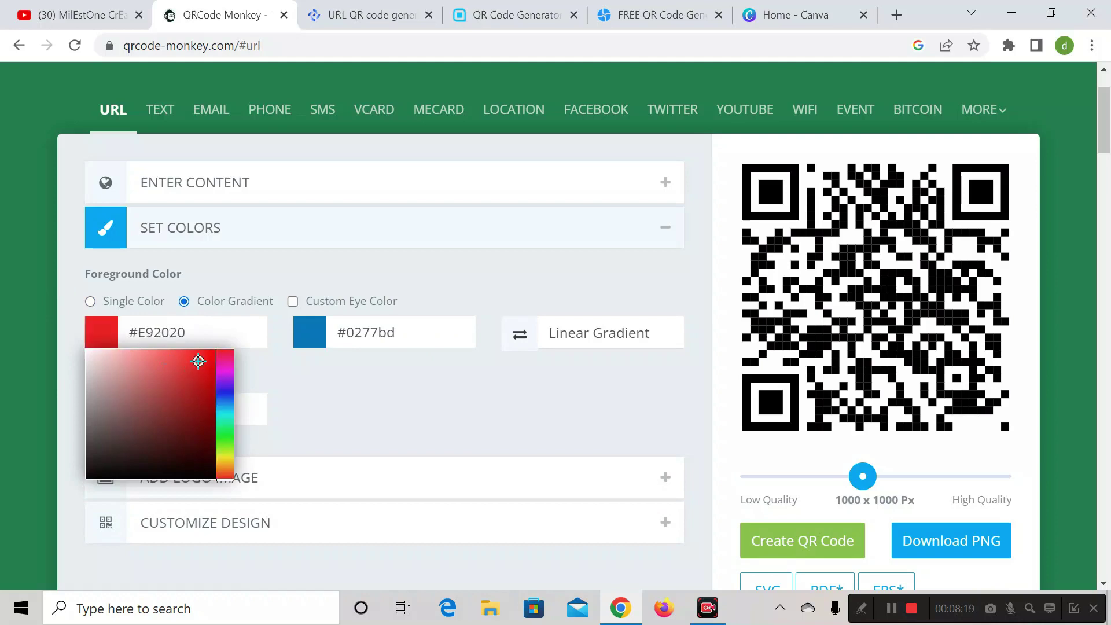
pyautogui.click(310, 344)
pyautogui.click(416, 361)
pyautogui.click(566, 375)
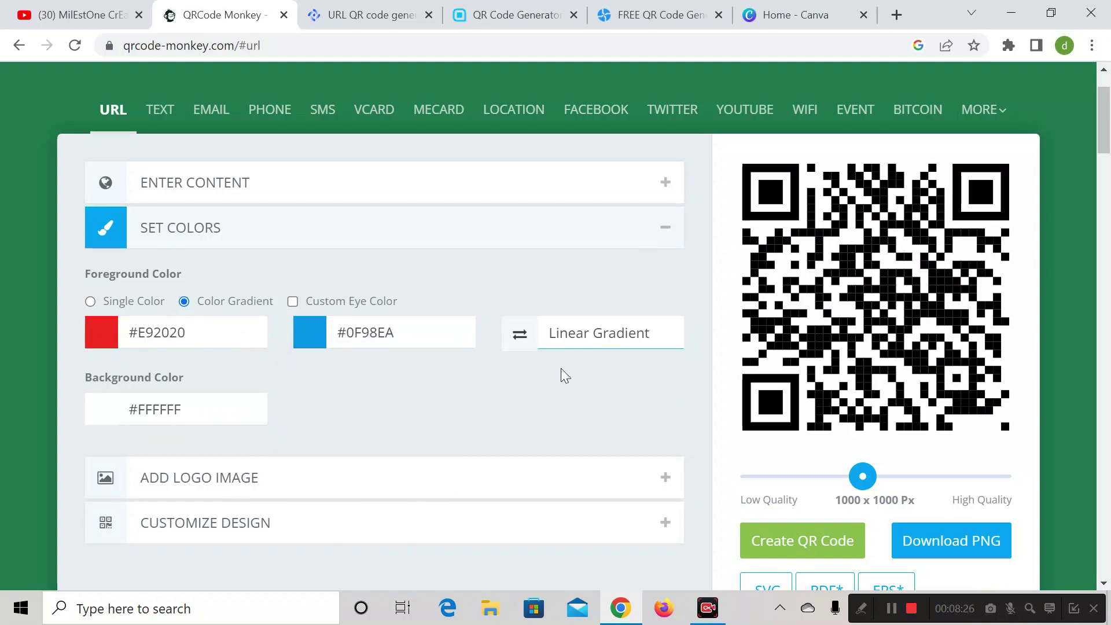
# Keep the gradient type as Linear Gradient after trying Radial, and regenerate the code
pyautogui.click(632, 335)
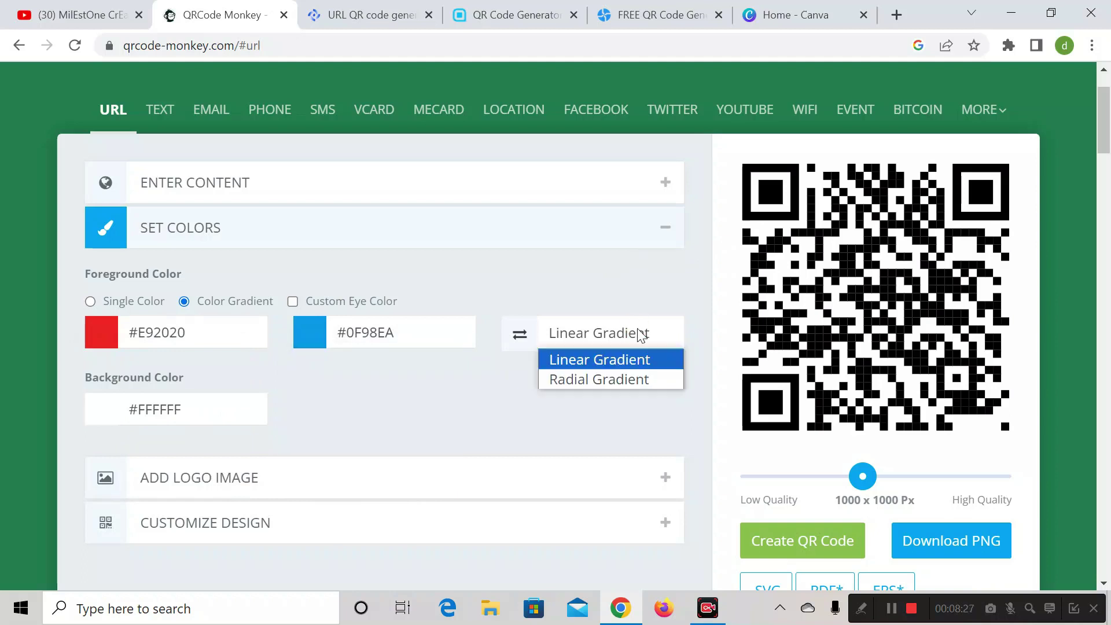
pyautogui.click(602, 363)
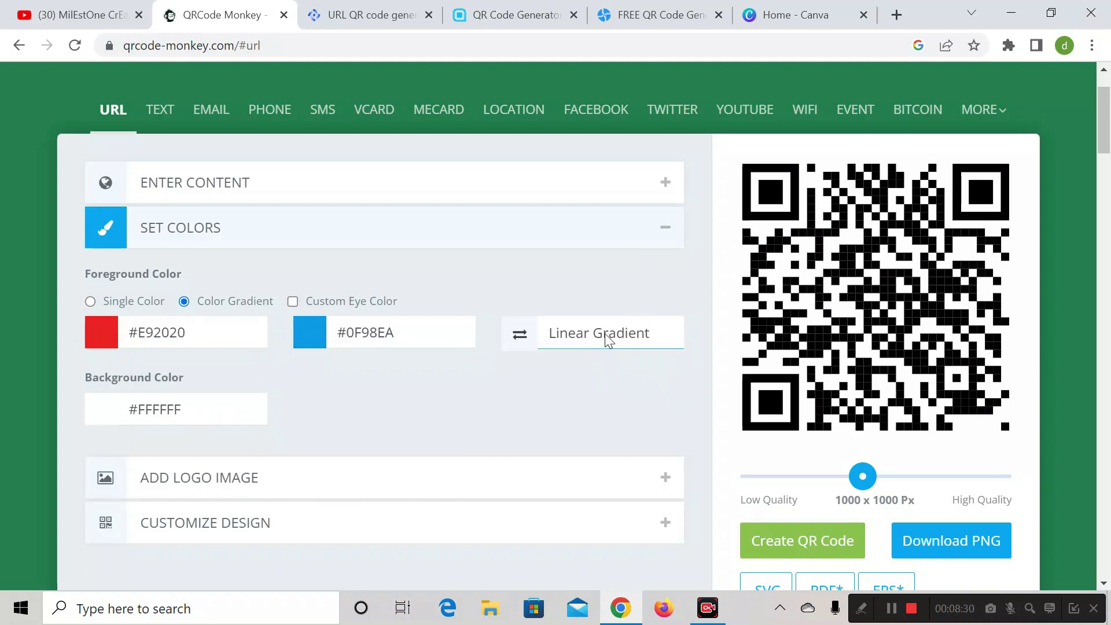
pyautogui.click(607, 336)
pyautogui.click(602, 382)
pyautogui.click(603, 335)
pyautogui.click(603, 364)
pyautogui.scroll(-1, 585, 384)
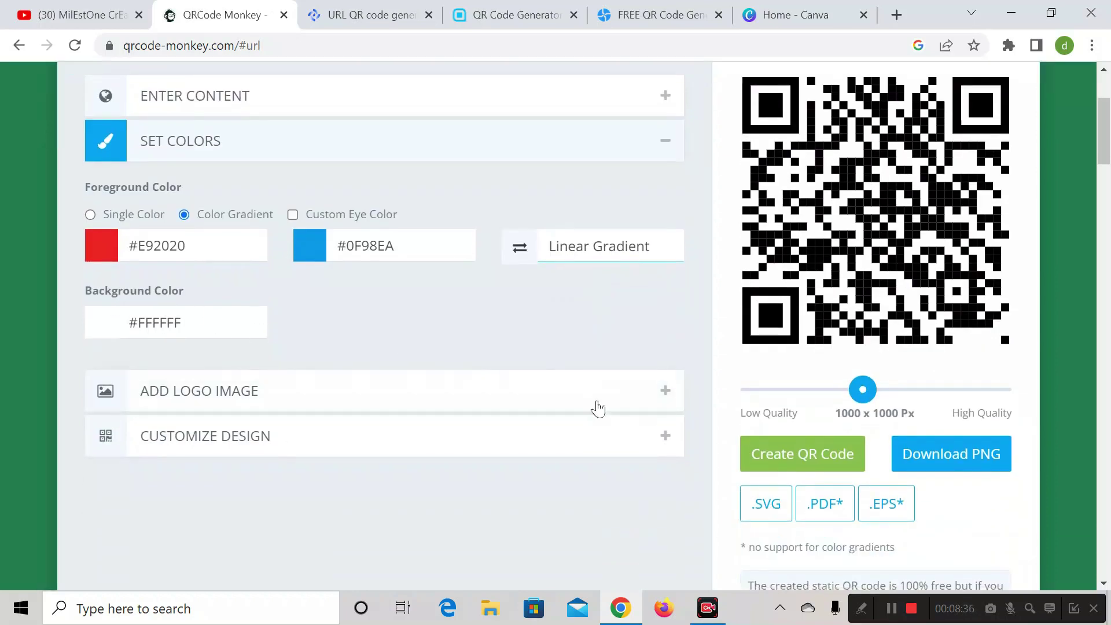
pyautogui.click(789, 461)
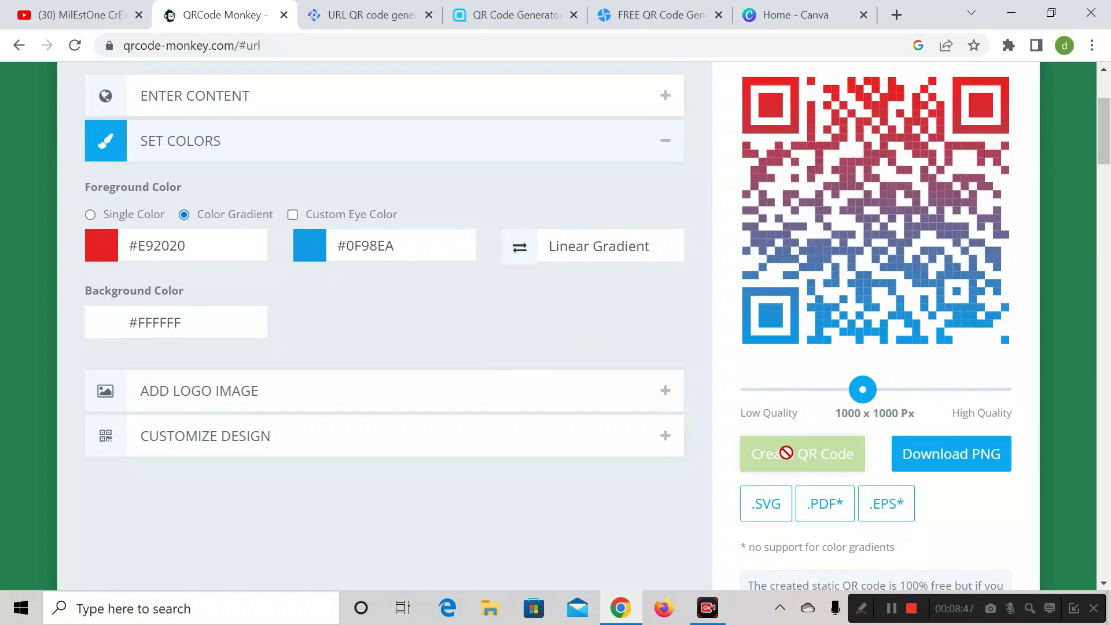
pyautogui.scroll(1, 850, 293)
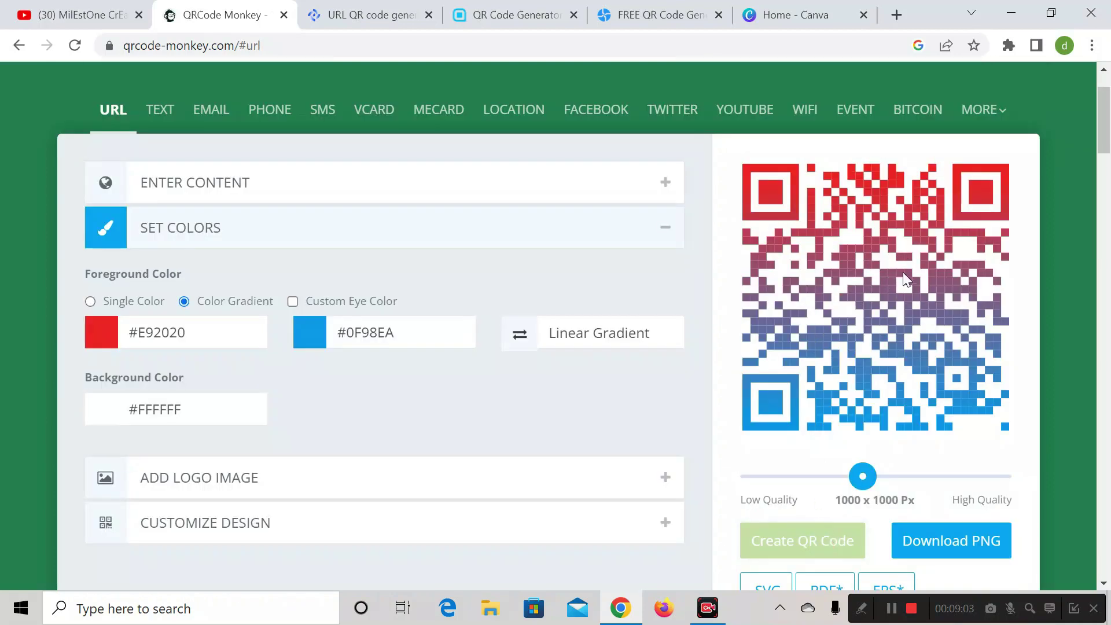
# Under Add Logo Image, choose the square YouTube icon and regenerate the code
pyautogui.click(665, 232)
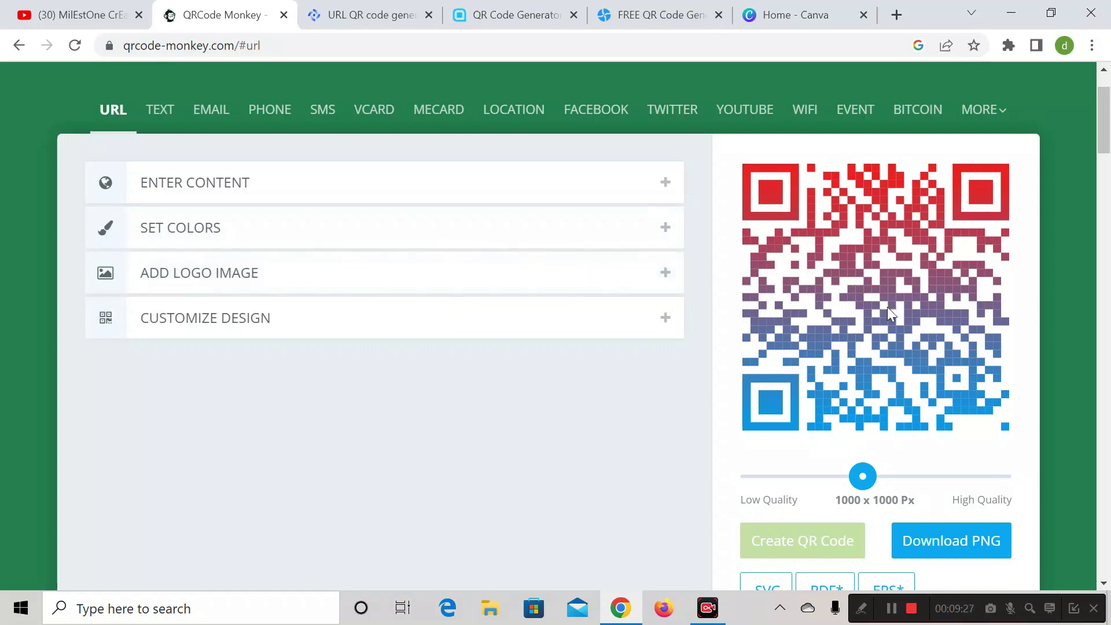
pyautogui.click(442, 276)
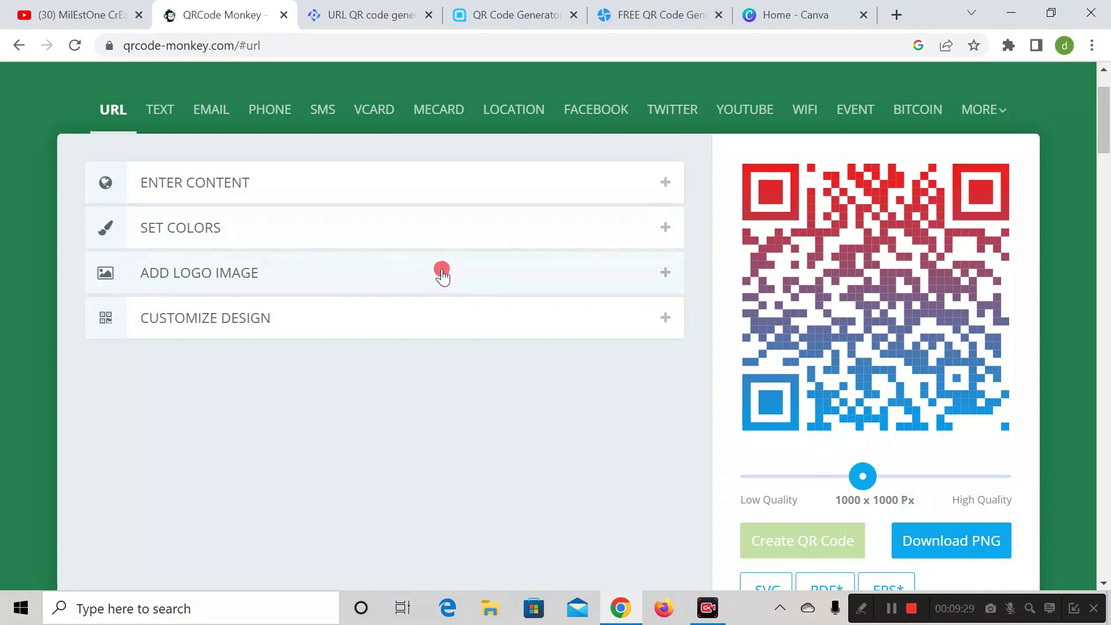
pyautogui.scroll(-2, 443, 276)
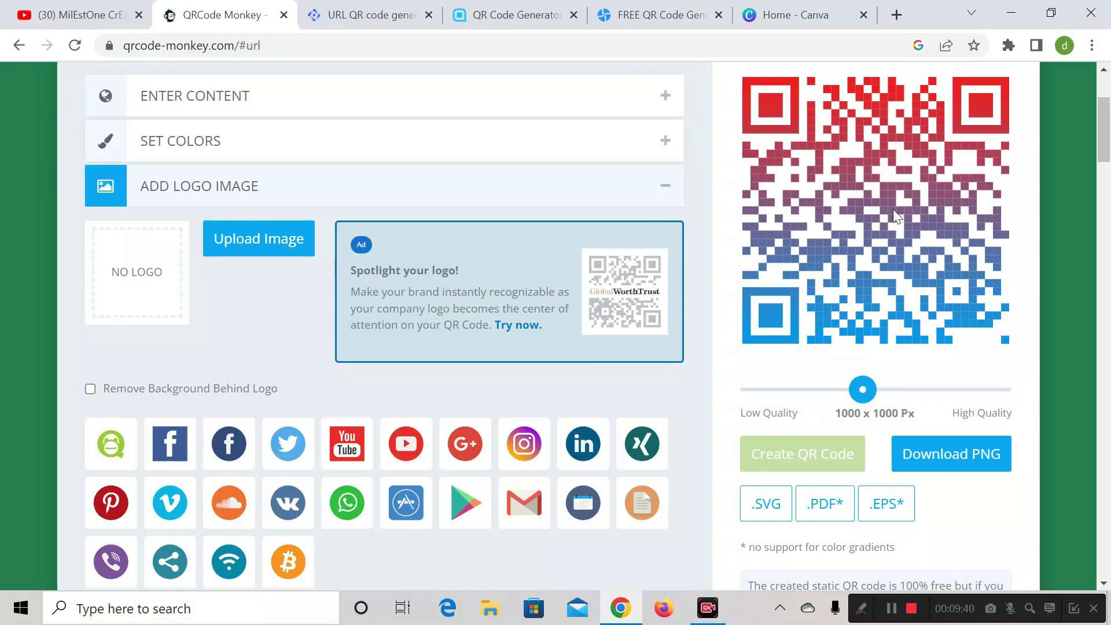
pyautogui.scroll(-2, 346, 376)
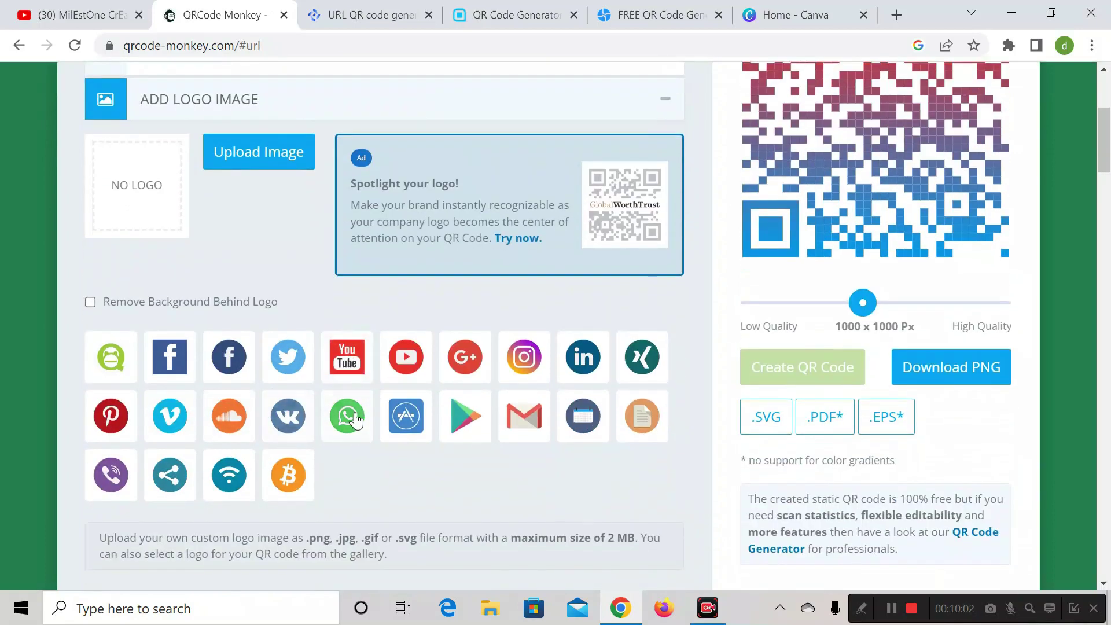
pyautogui.scroll(2, 354, 416)
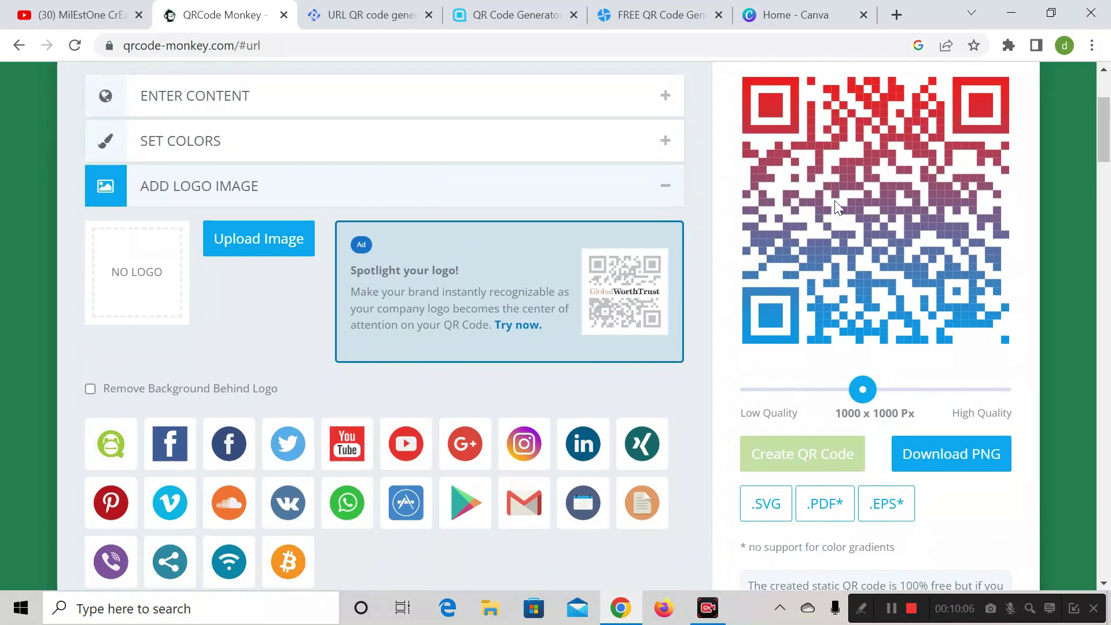
pyautogui.click(348, 444)
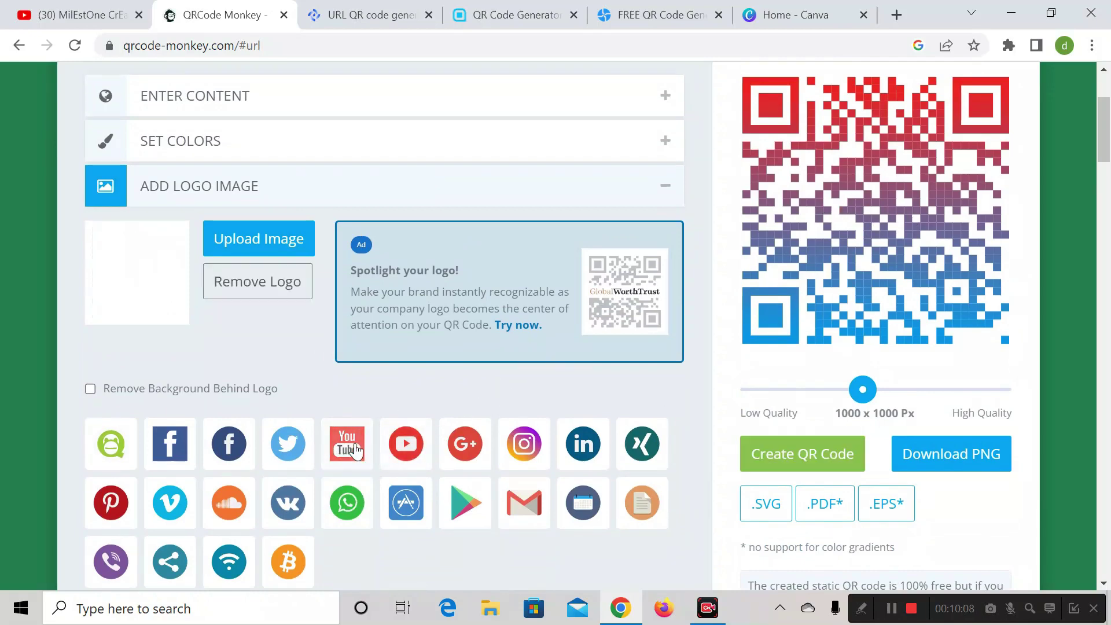
pyautogui.click(801, 462)
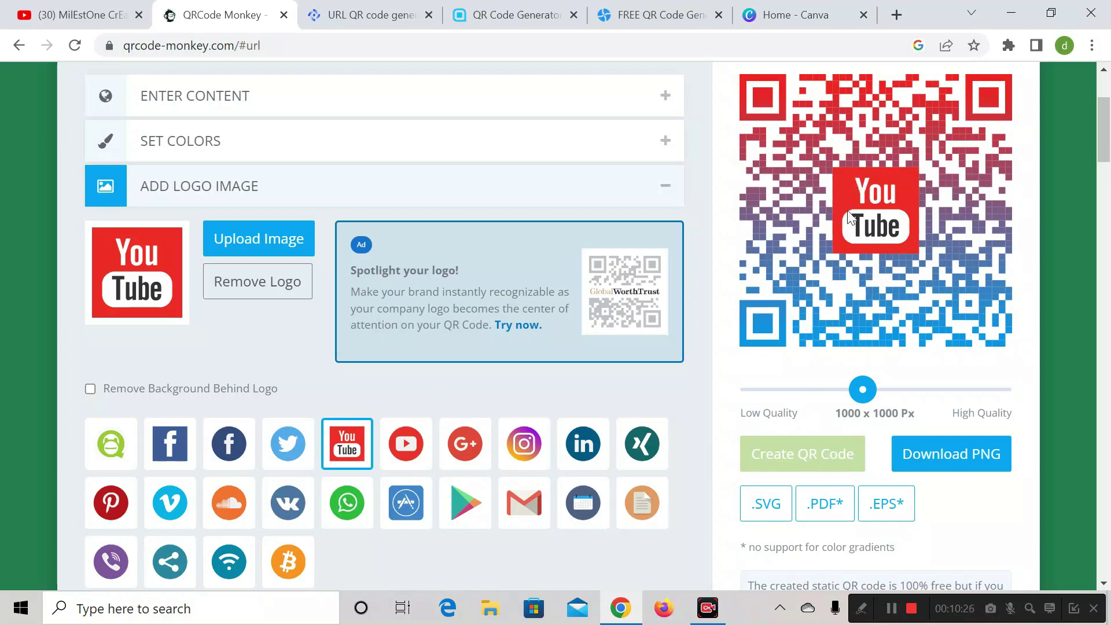
pyautogui.scroll(2, 884, 204)
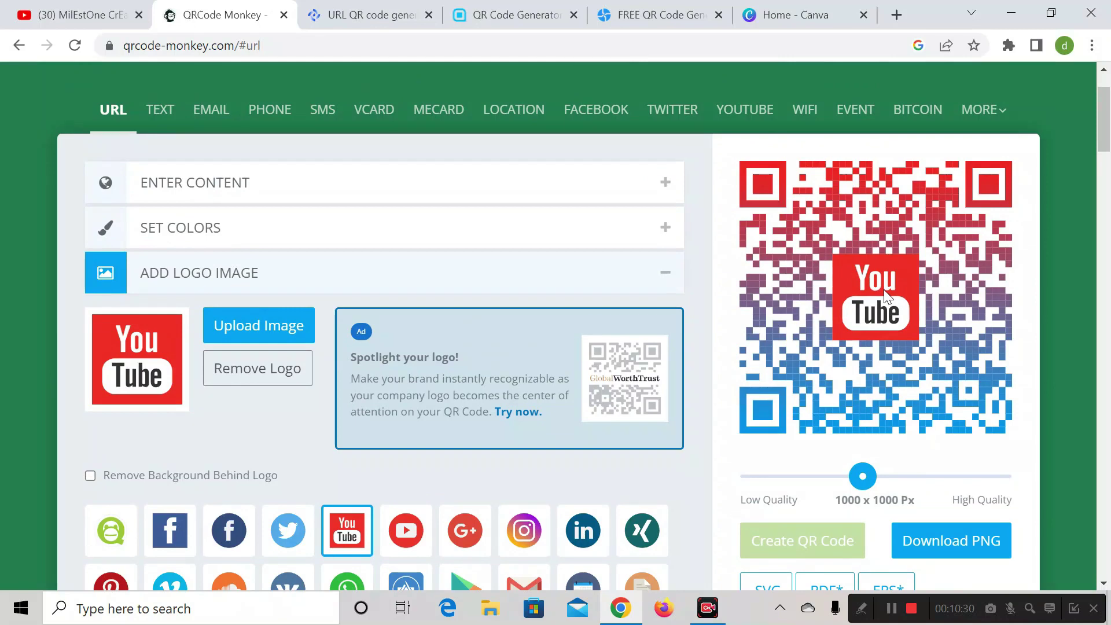
# In Customize Design, try the second body shape pattern and regenerate the code
pyautogui.click(666, 283)
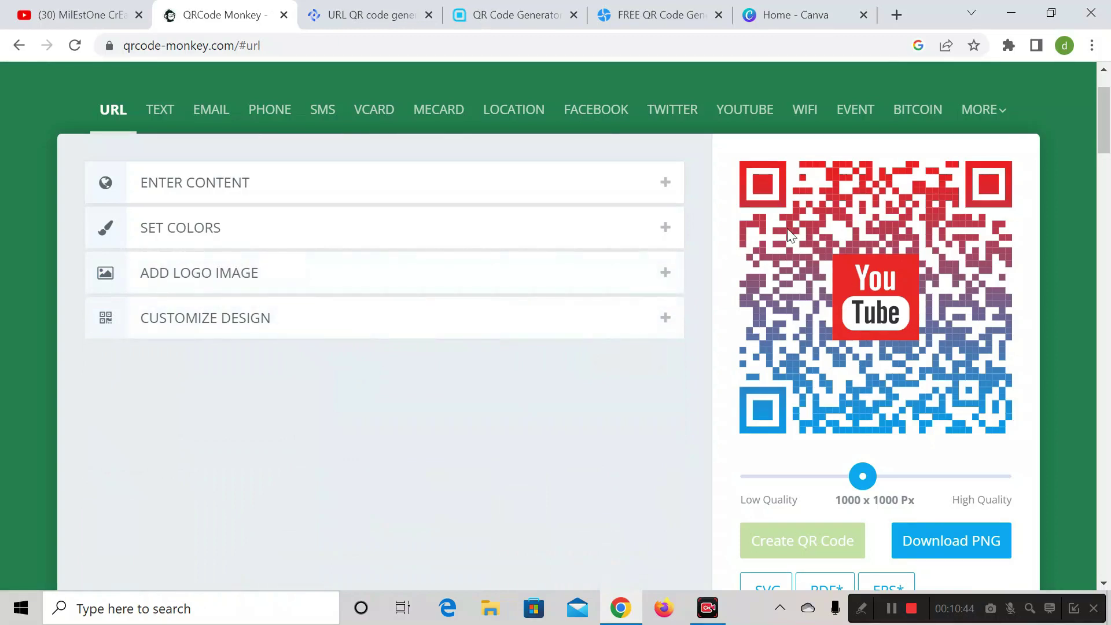
pyautogui.click(255, 322)
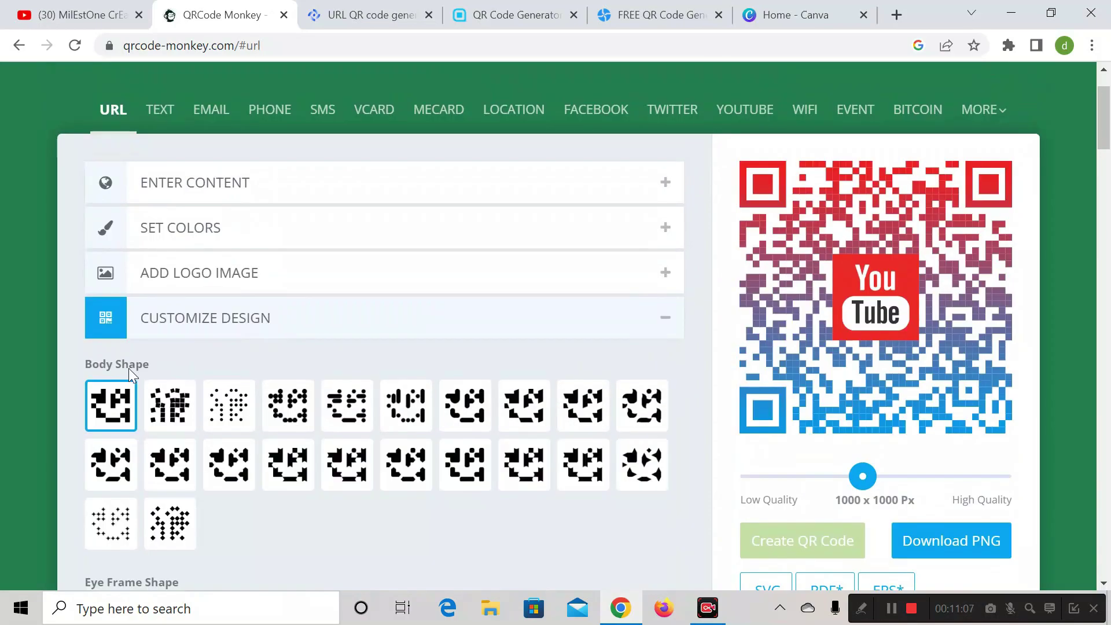
pyautogui.scroll(-1, 158, 364)
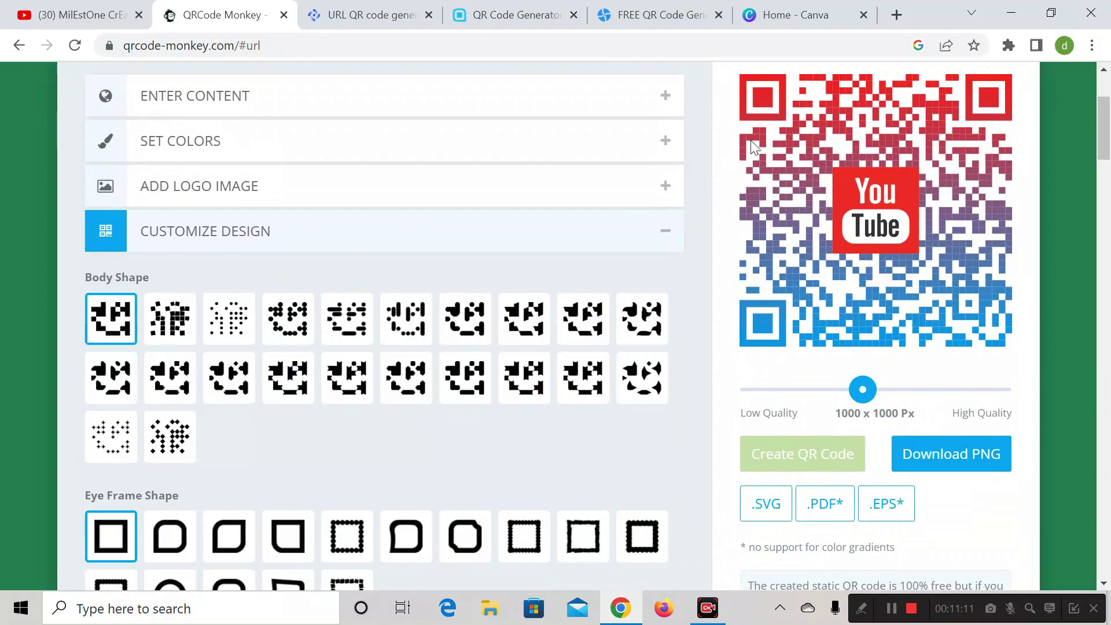
pyautogui.click(175, 339)
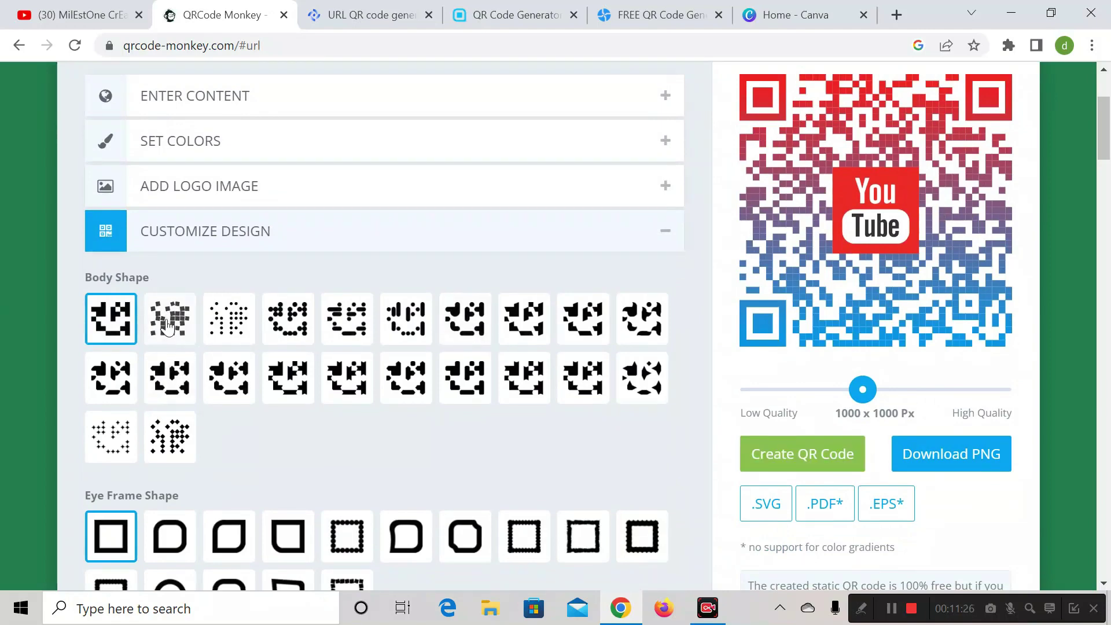
pyautogui.click(804, 458)
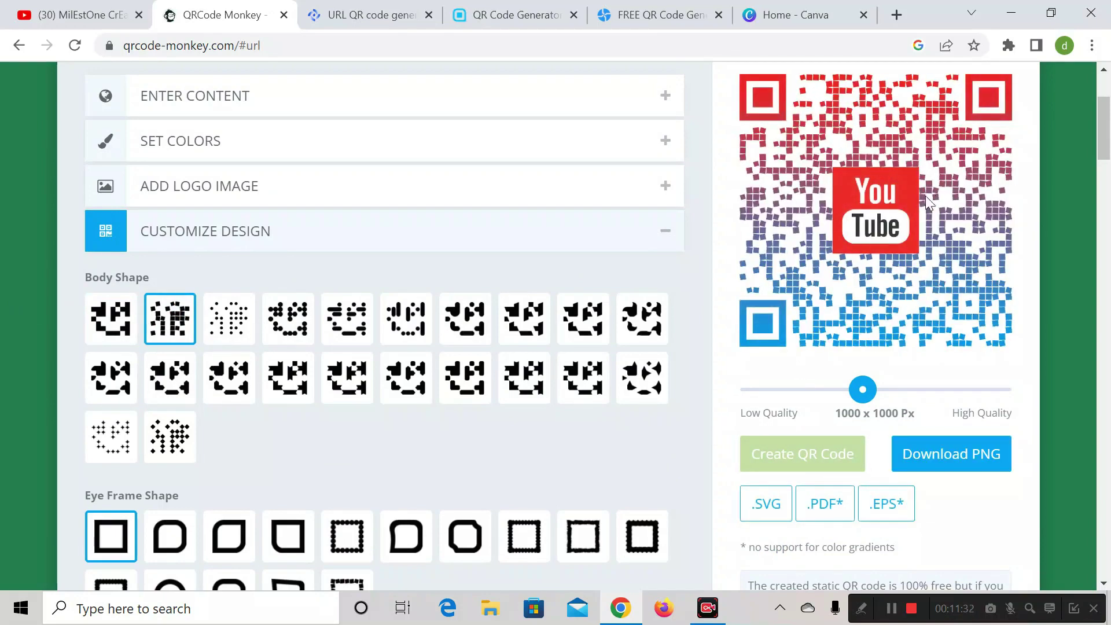
# Change the body shape to the small-dots pattern and regenerate the code
pyautogui.click(169, 318)
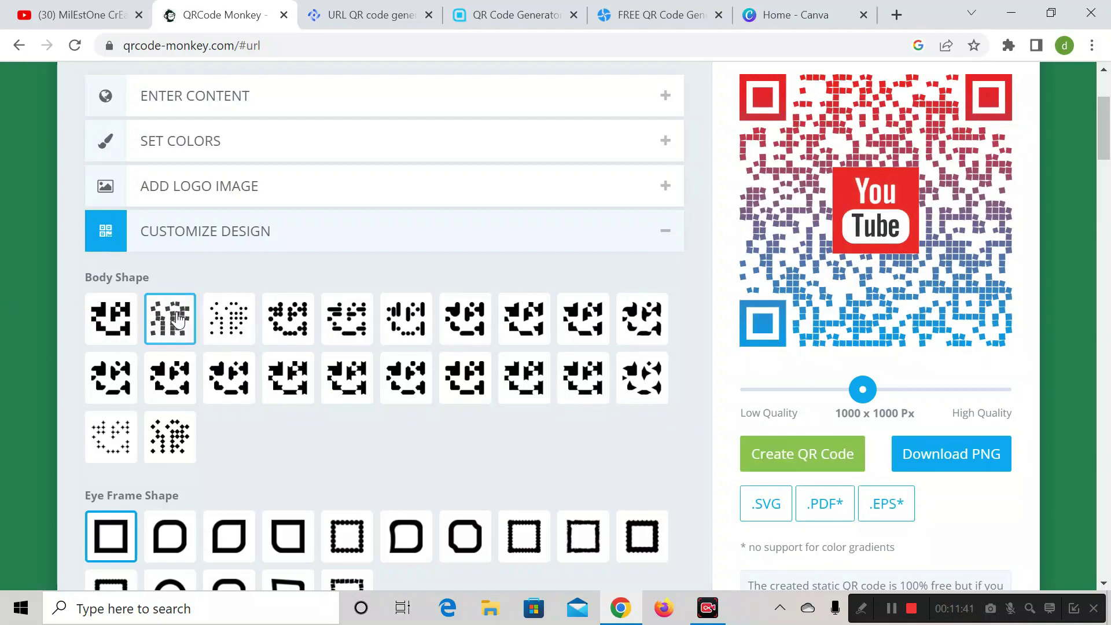
pyautogui.click(188, 438)
pyautogui.click(815, 457)
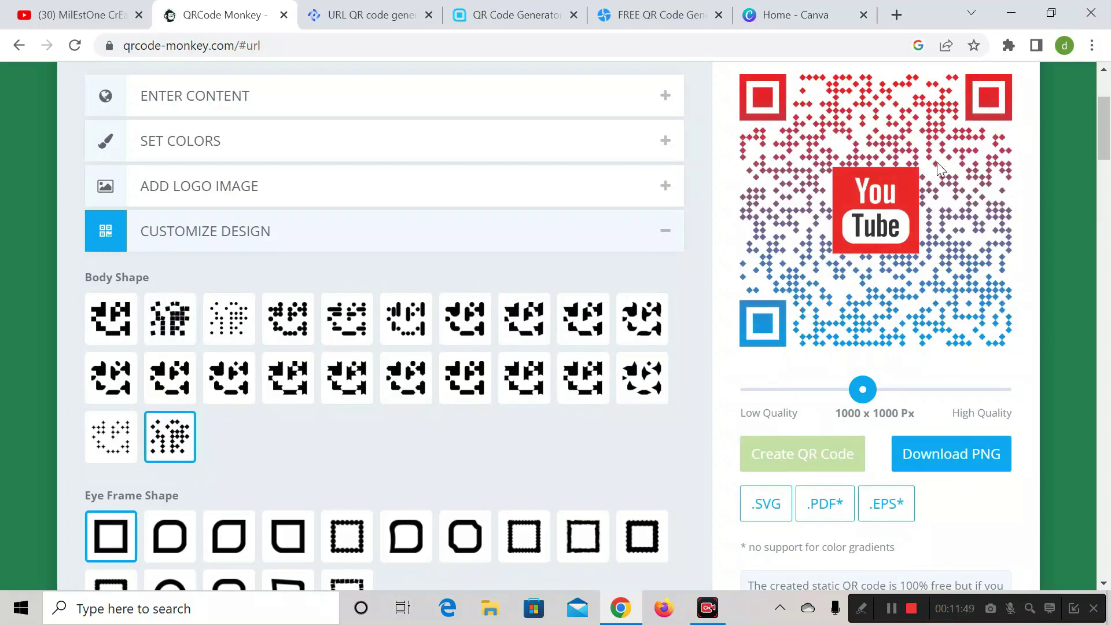
pyautogui.scroll(1, 695, 290)
pyautogui.scroll(-3, 405, 347)
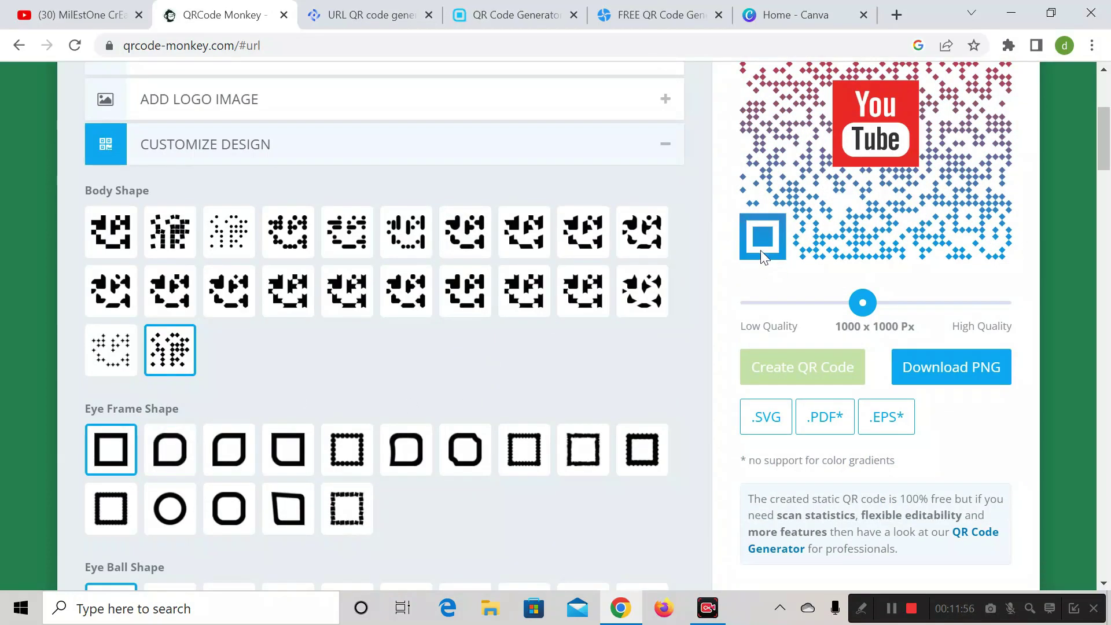
# Give the three corner eyes the second, rounded Eye Frame Shape and regenerate
pyautogui.click(177, 453)
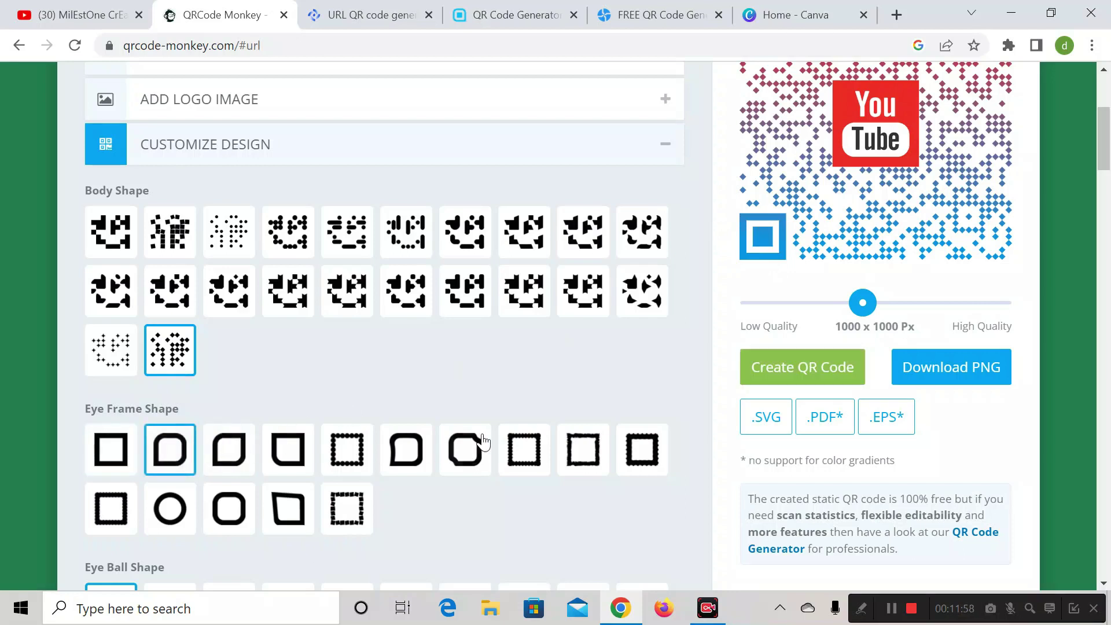
pyautogui.click(809, 372)
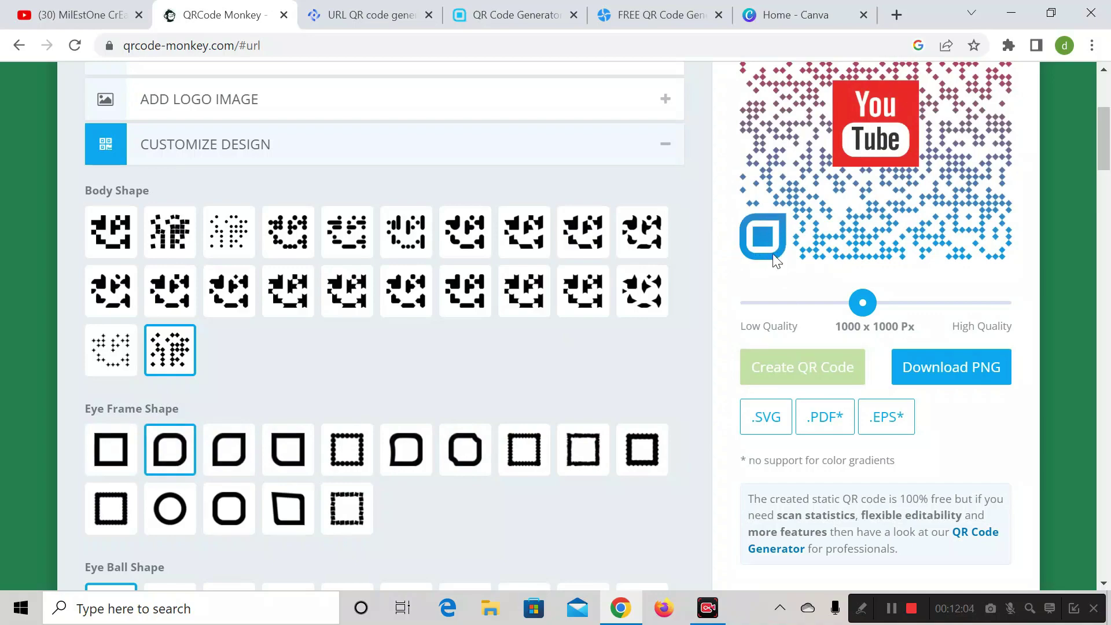
pyautogui.scroll(3, 803, 268)
pyautogui.scroll(-6, 434, 387)
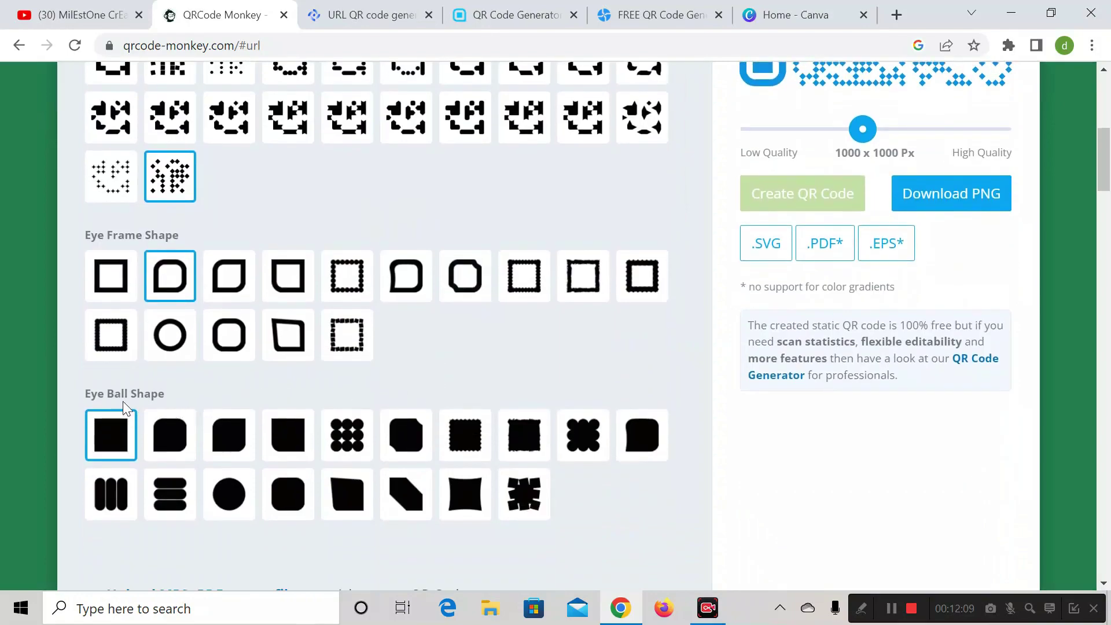
pyautogui.scroll(2, 397, 385)
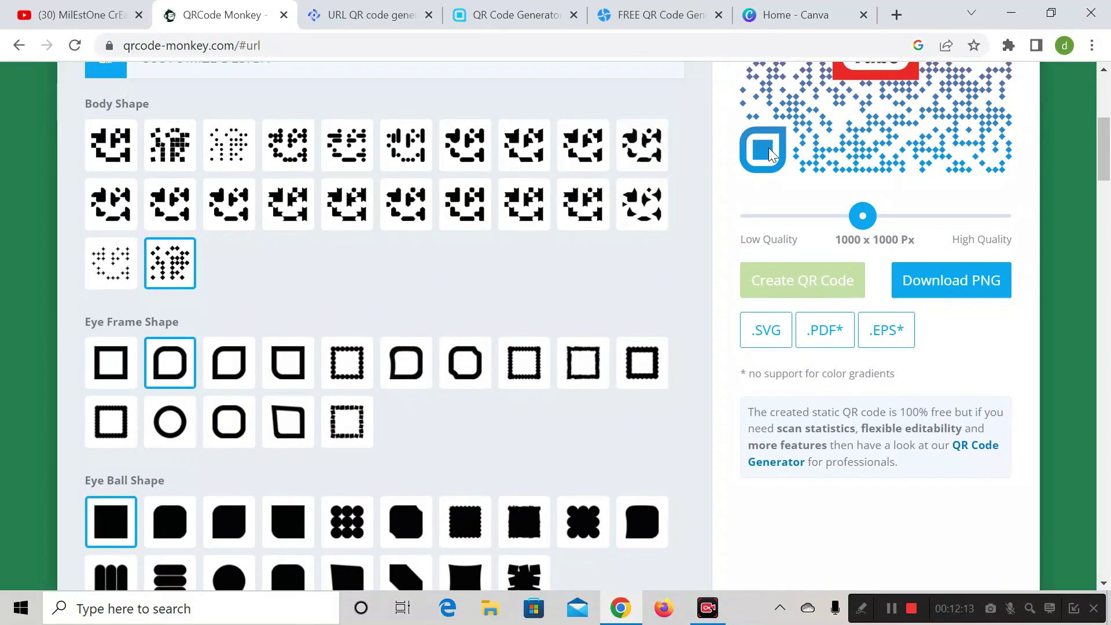
pyautogui.scroll(3, 776, 139)
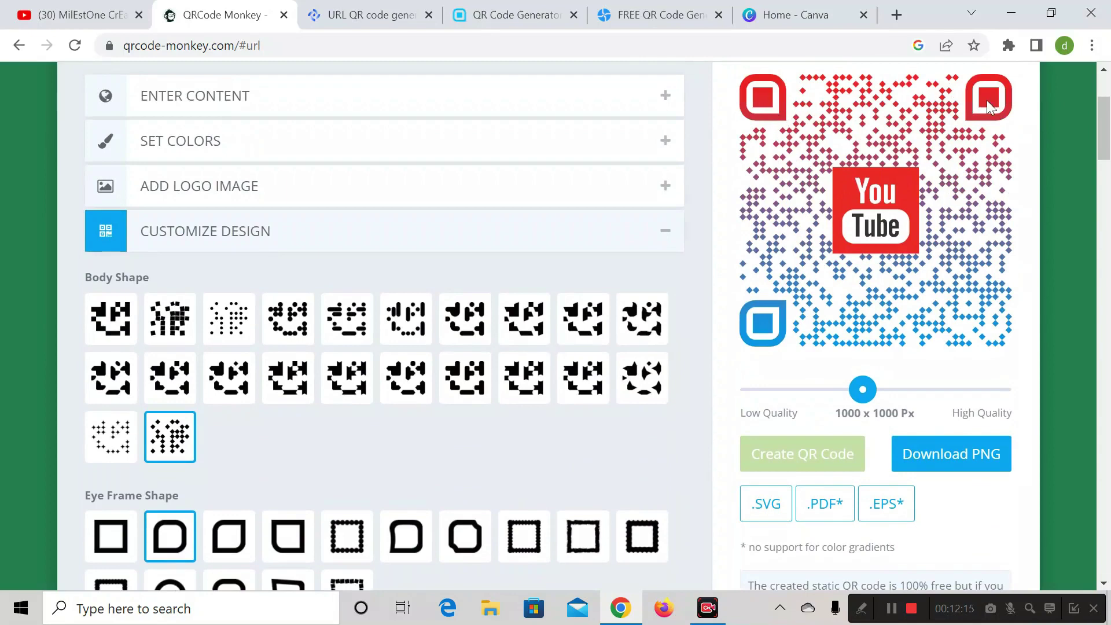
pyautogui.scroll(-4, 258, 386)
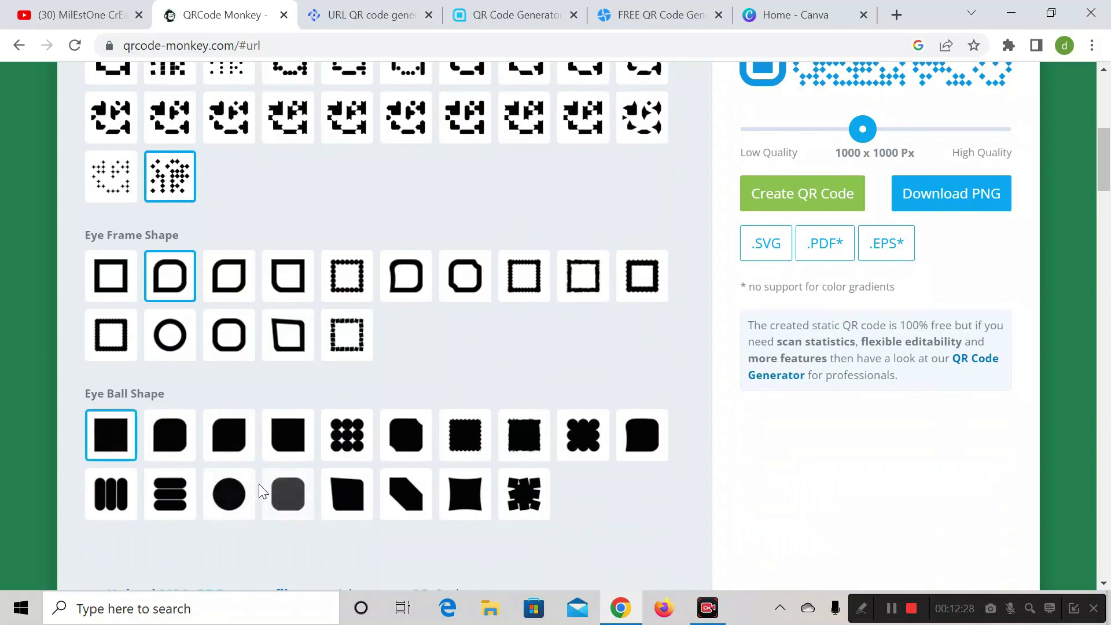
# Set the Eye Ball Shape to circles and regenerate the code
pyautogui.click(229, 503)
pyautogui.click(800, 202)
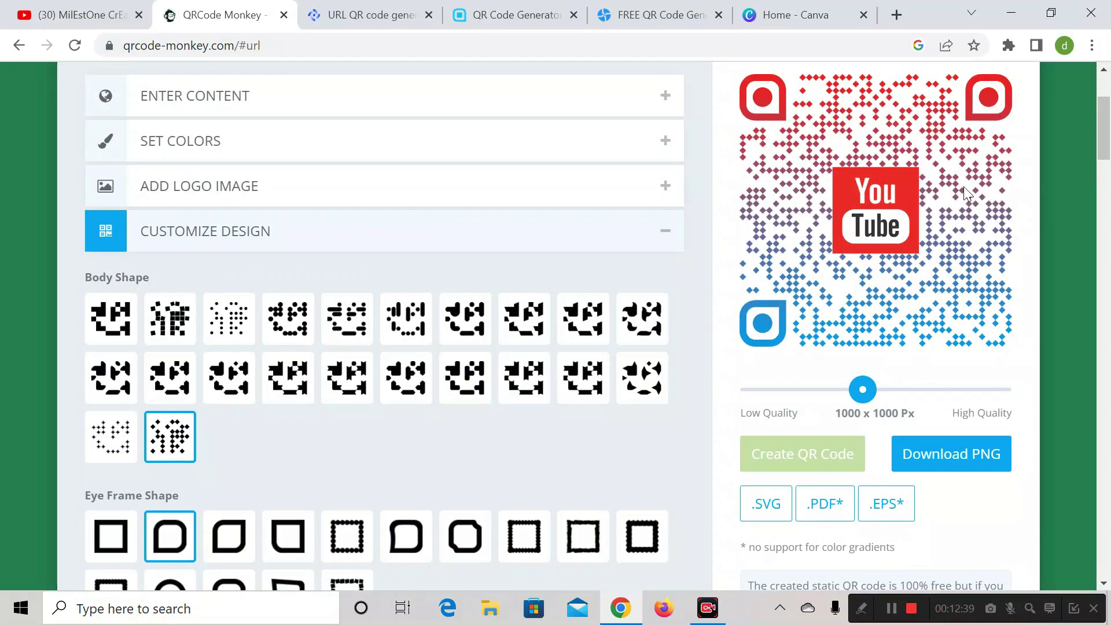
pyautogui.scroll(3, 964, 186)
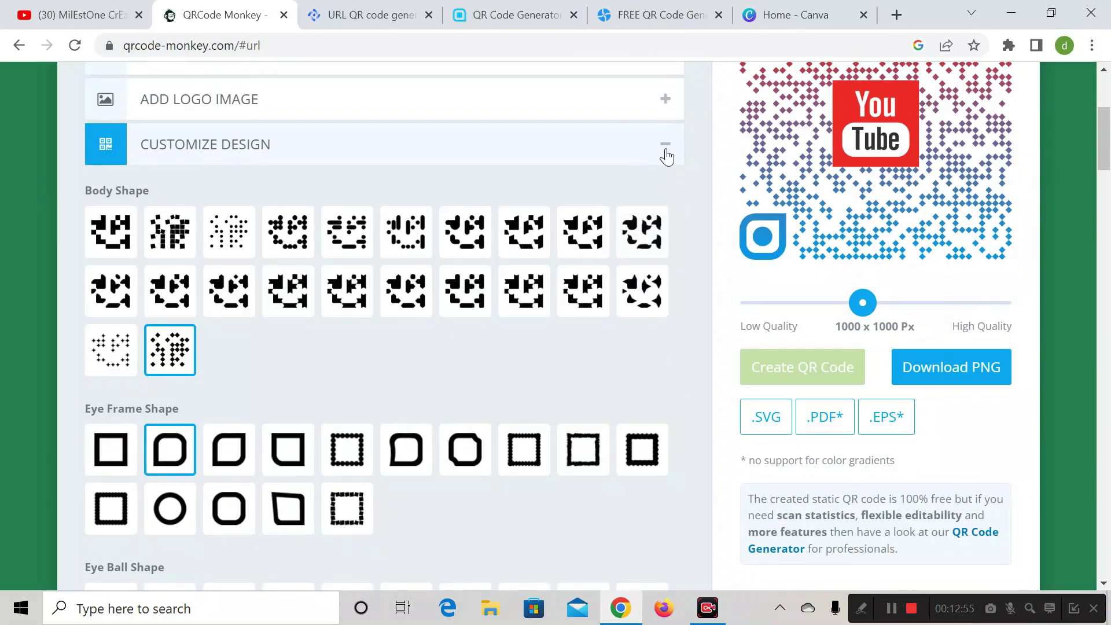
# Slide quality up to 2000 x 2000 px, regenerate, and download the code as PNG
pyautogui.click(666, 152)
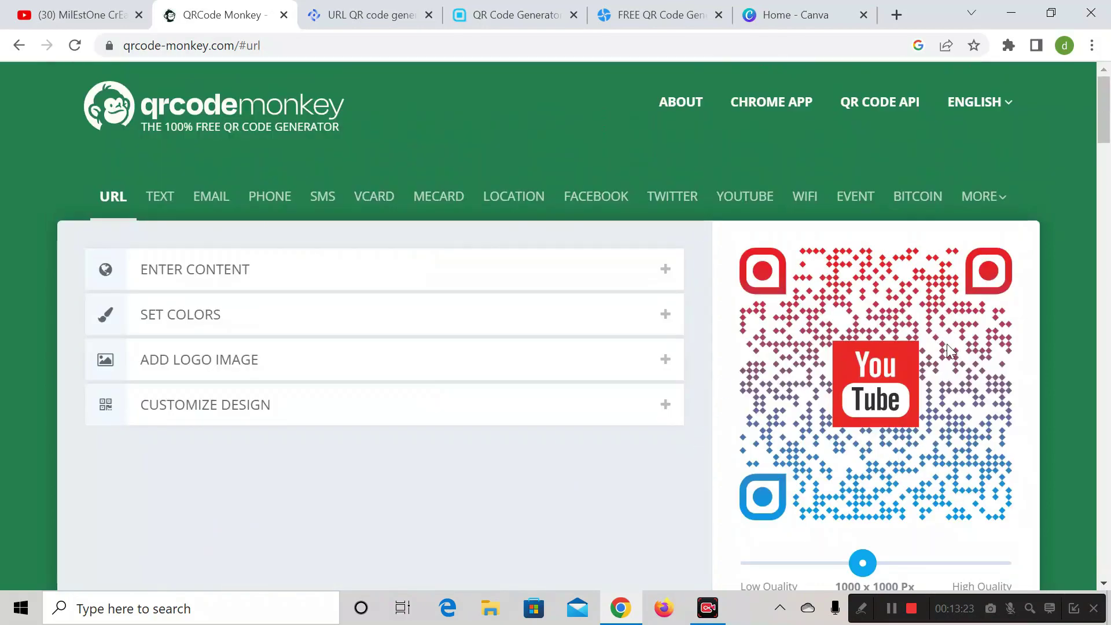
pyautogui.scroll(-1, 947, 344)
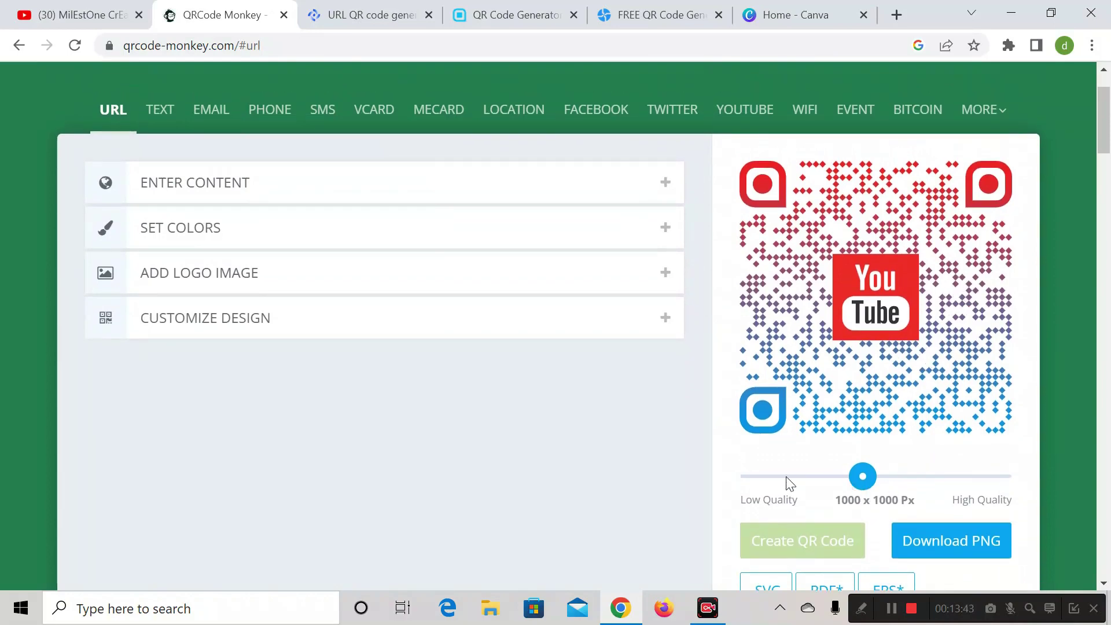
pyautogui.moveTo(863, 485); pyautogui.dragTo(1009, 484)
pyautogui.scroll(-1, 984, 469)
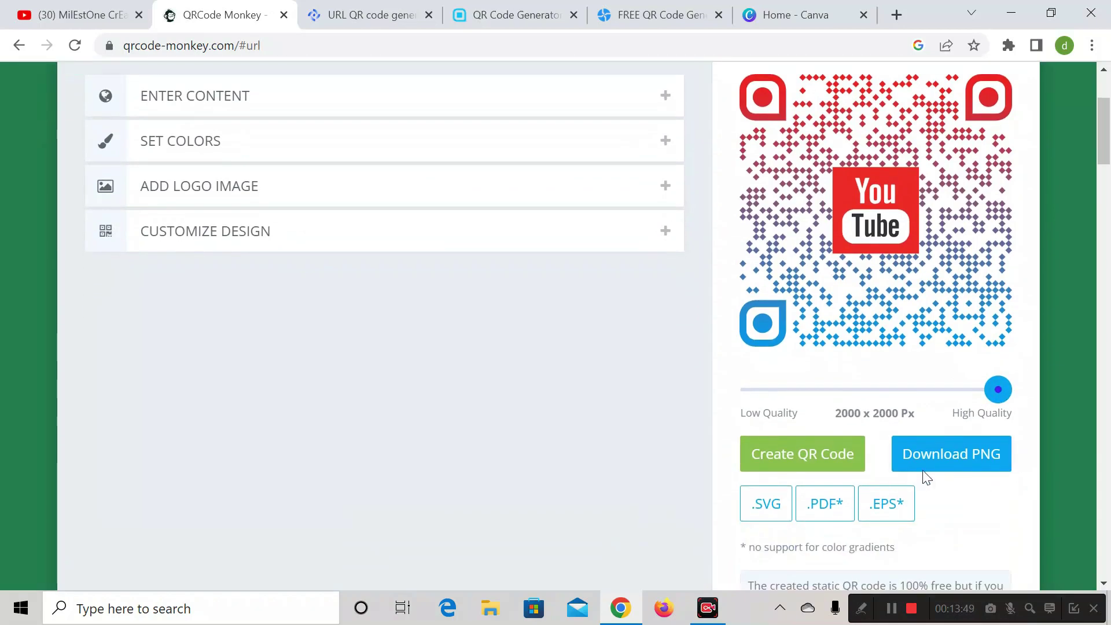
pyautogui.click(809, 454)
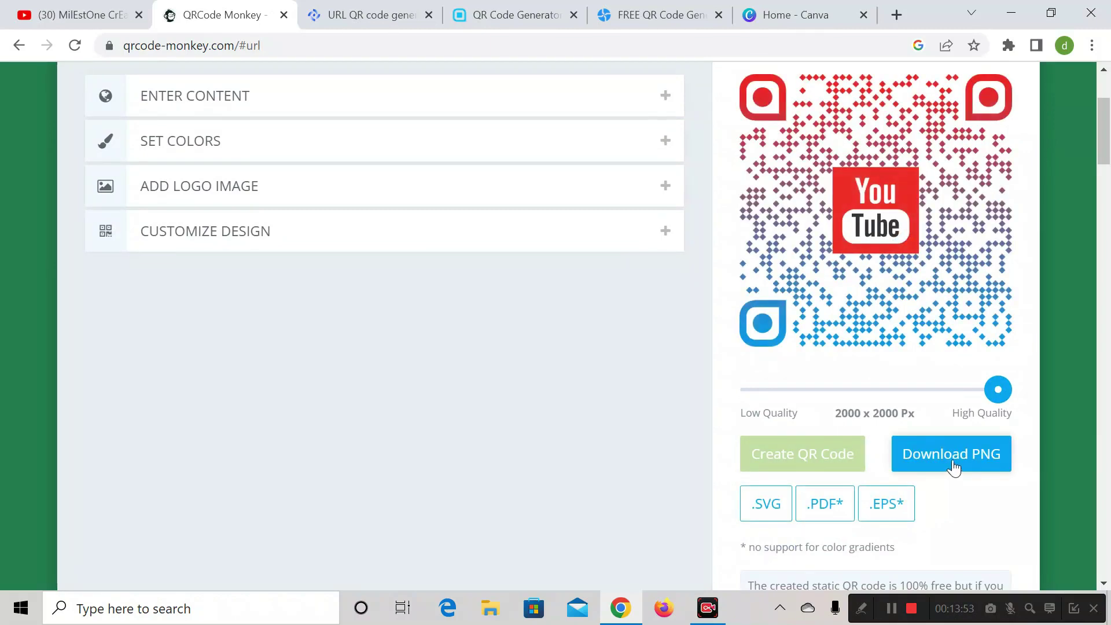
pyautogui.click(961, 455)
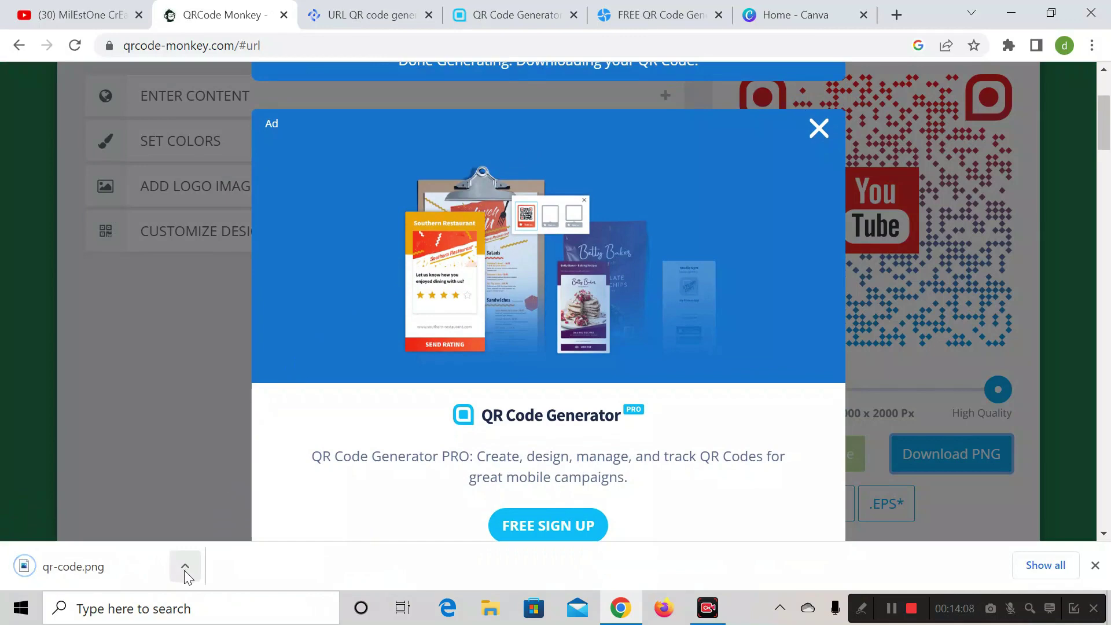
# View the downloaded qr-code.png in Windows Photos, then return to QR Code Dynamic's URL generator
pyautogui.click(184, 571)
pyautogui.click(218, 456)
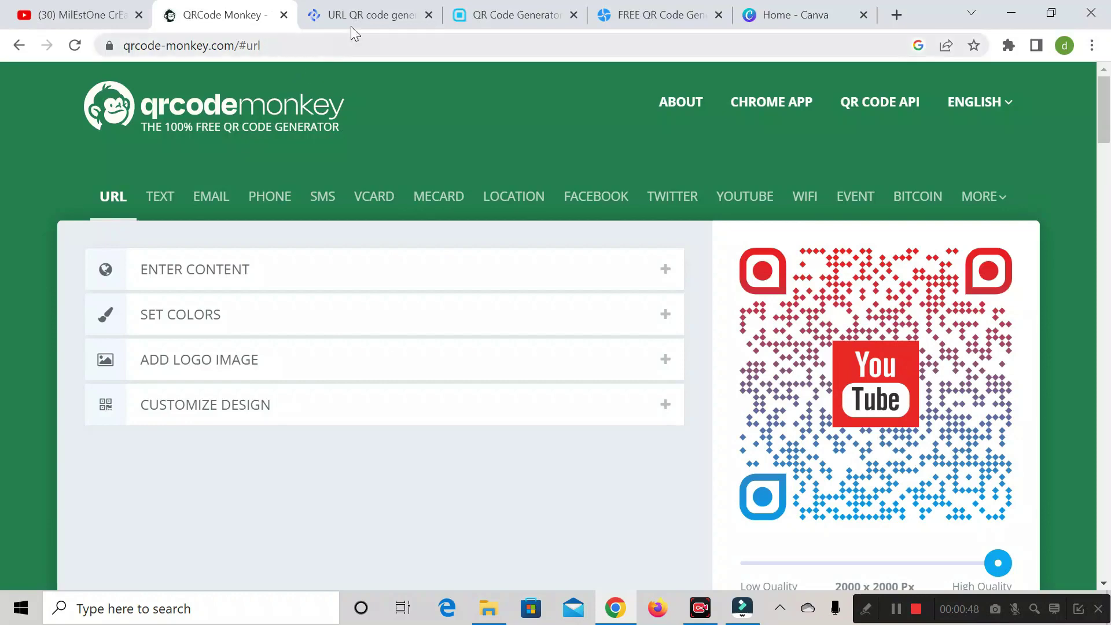
pyautogui.click(355, 17)
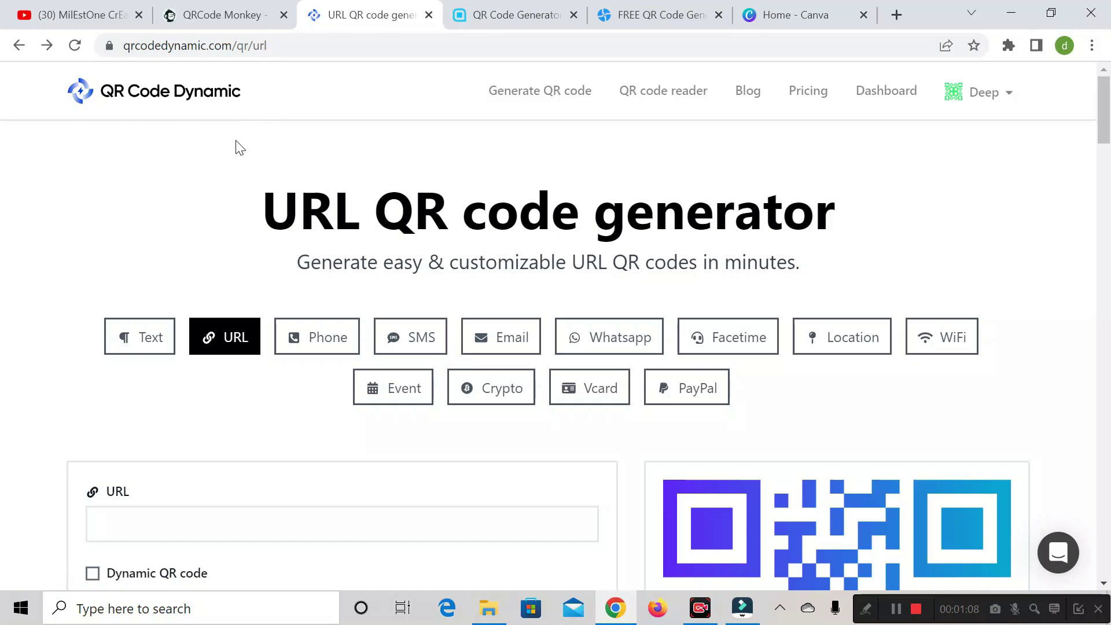
# Copy the YouTube channel's web address from its tab's address bar
pyautogui.scroll(-5, 313, 201)
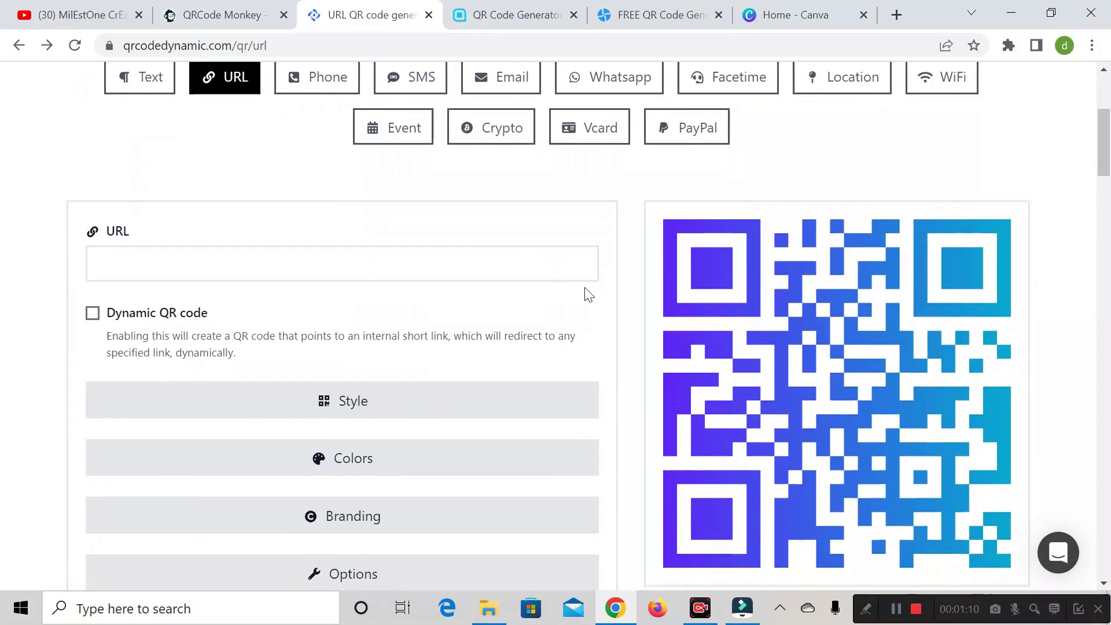
pyautogui.scroll(-1, 591, 292)
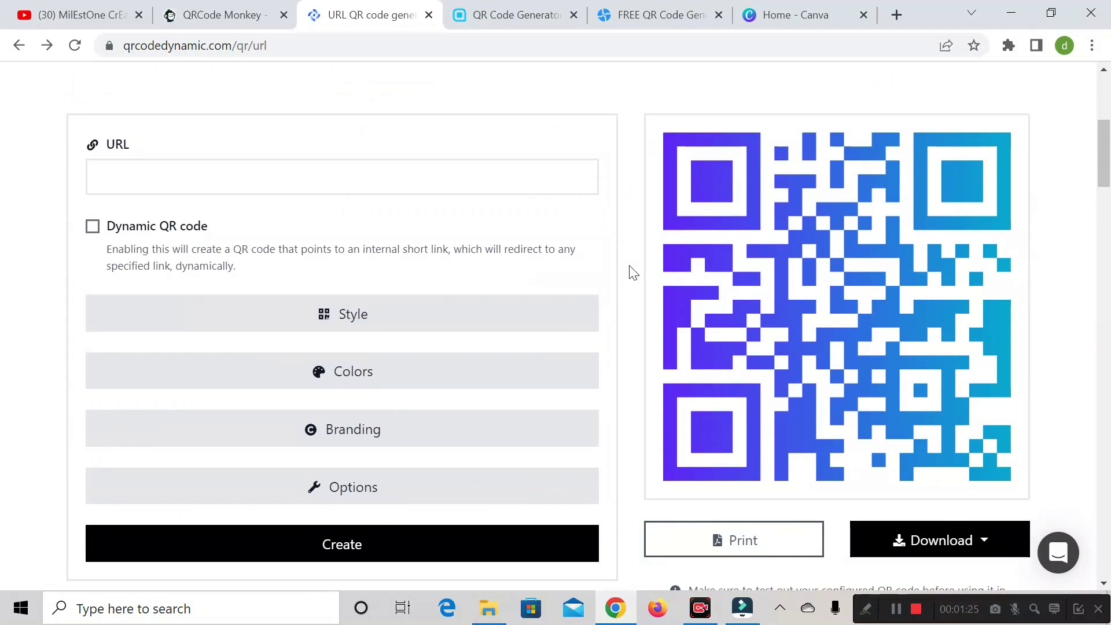
pyautogui.scroll(-1, 633, 272)
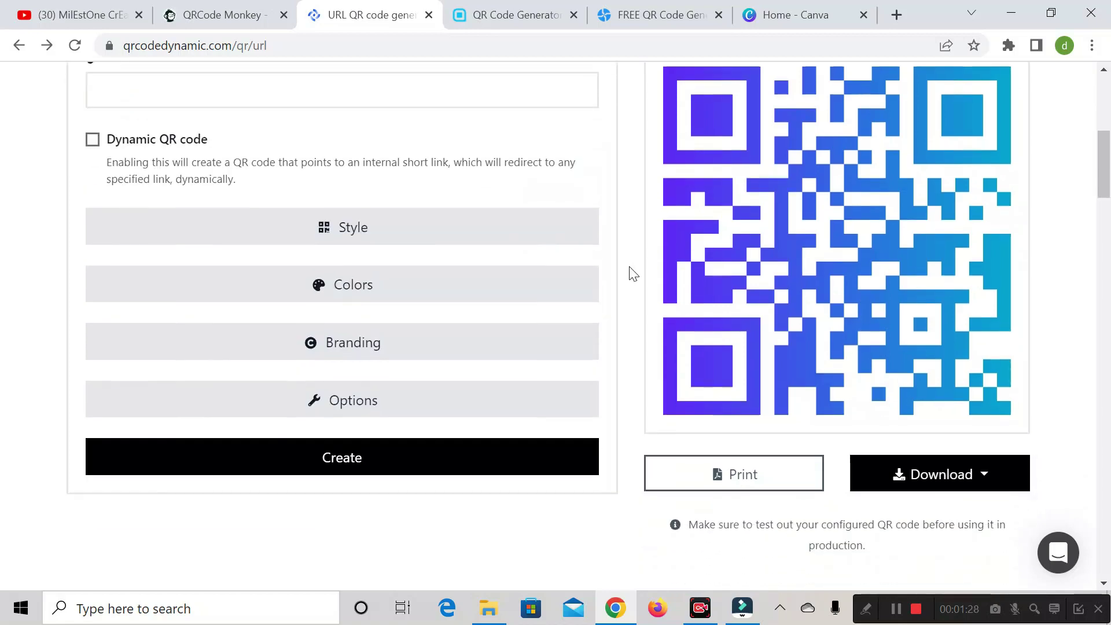
pyautogui.scroll(2, 633, 274)
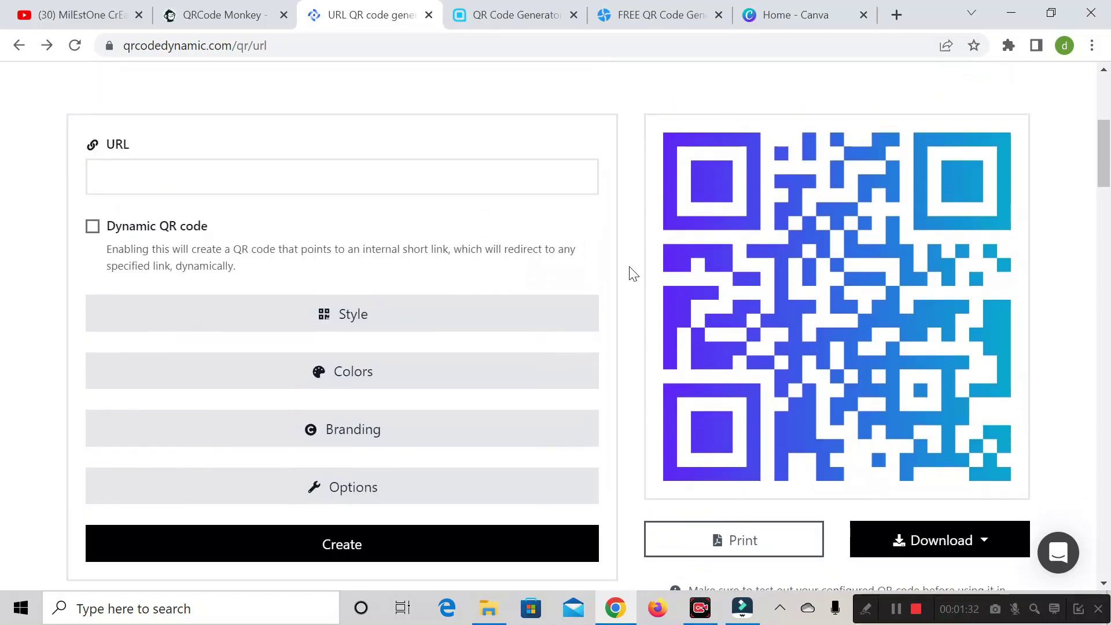
pyautogui.scroll(5, 633, 274)
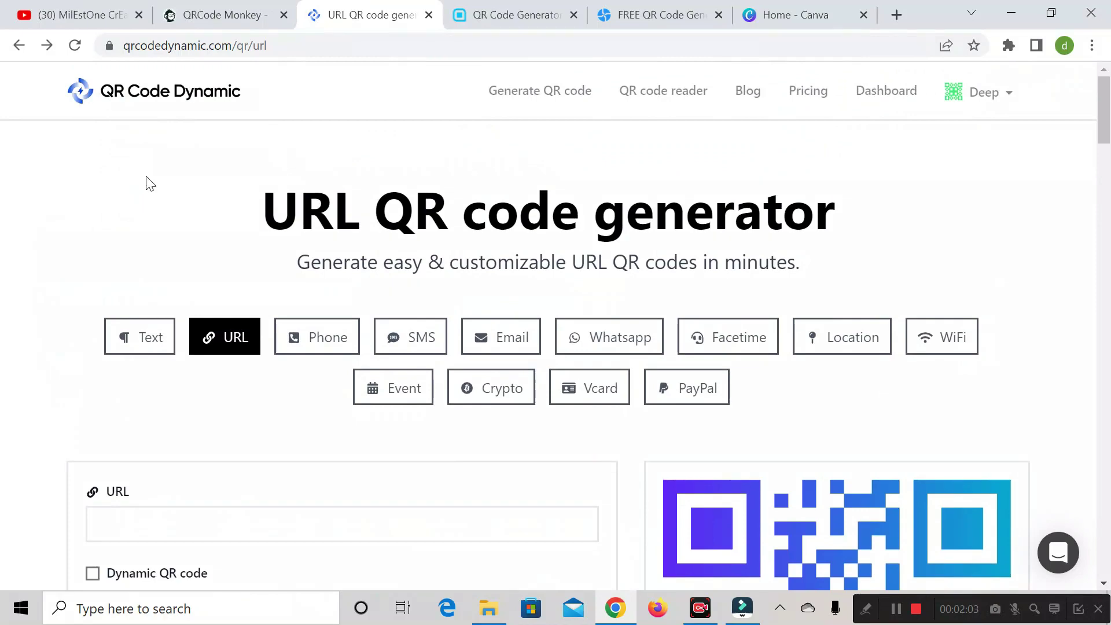
pyautogui.click(86, 13)
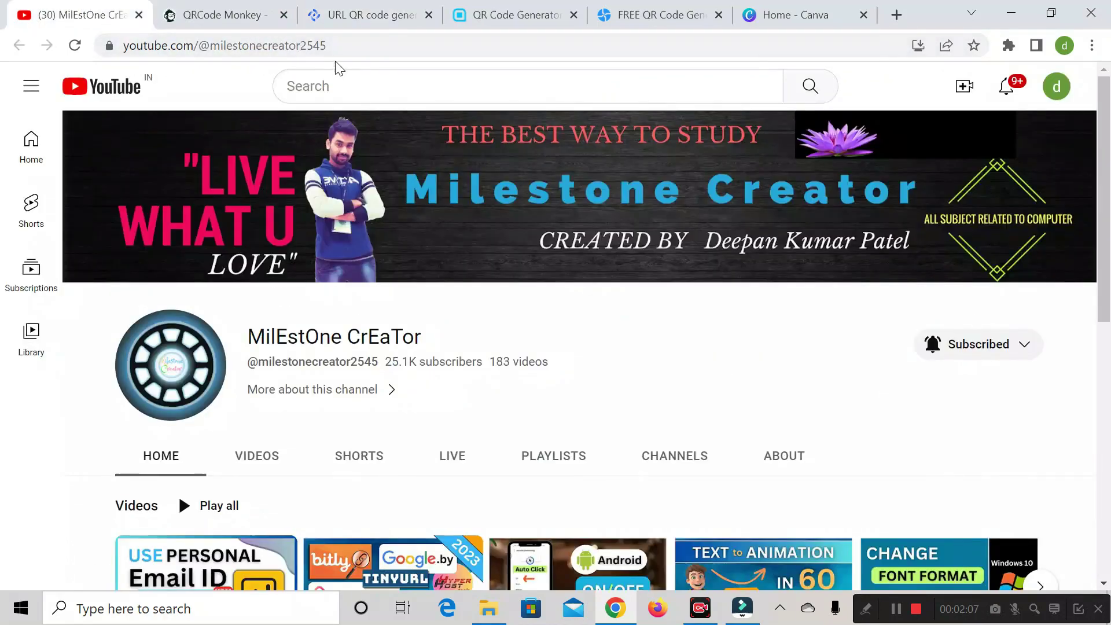
pyautogui.click(305, 45)
pyautogui.moveTo(305, 45); pyautogui.dragTo(116, 44)
pyautogui.rightClick(170, 51)
pyautogui.click(370, 15)
# Go back to QR Code Dynamic and reselect the URL code type
pyautogui.click(370, 14)
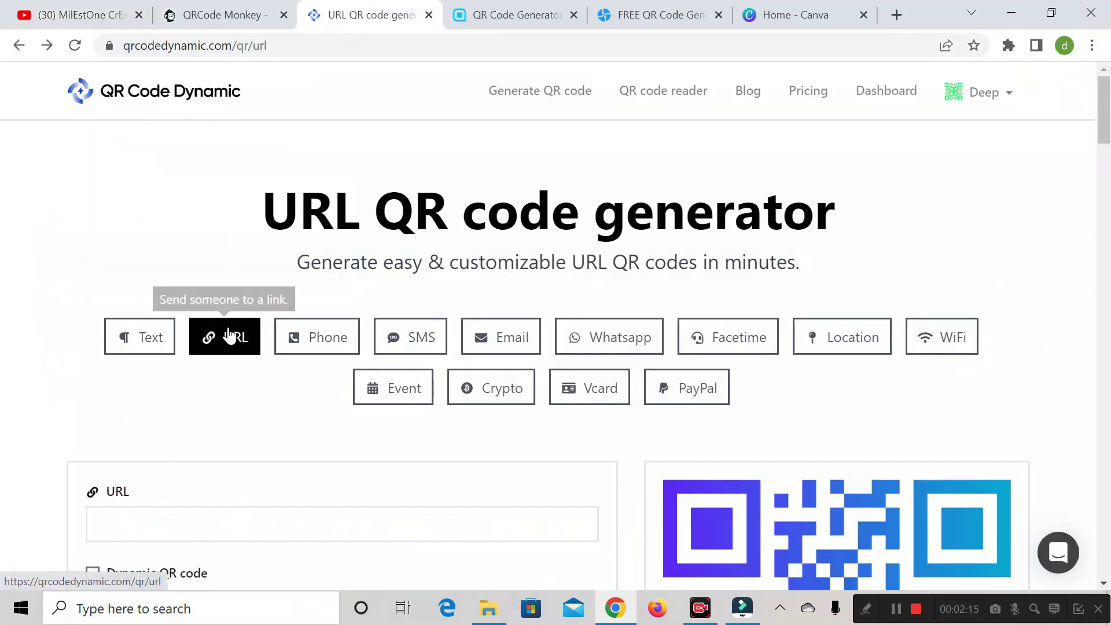
pyautogui.scroll(-1, 228, 346)
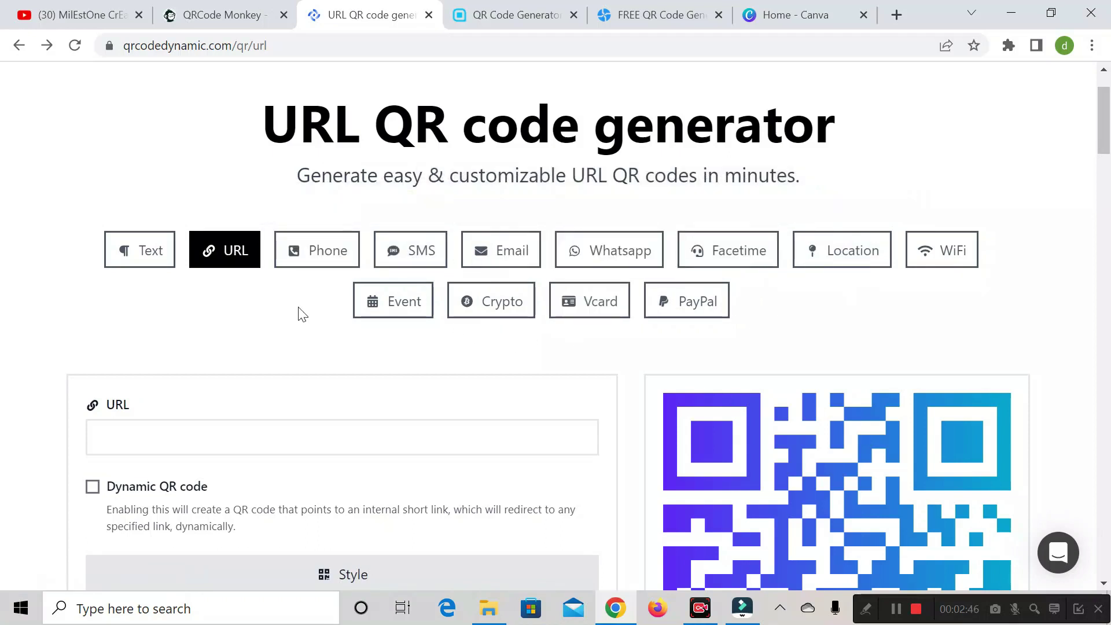
pyautogui.click(228, 251)
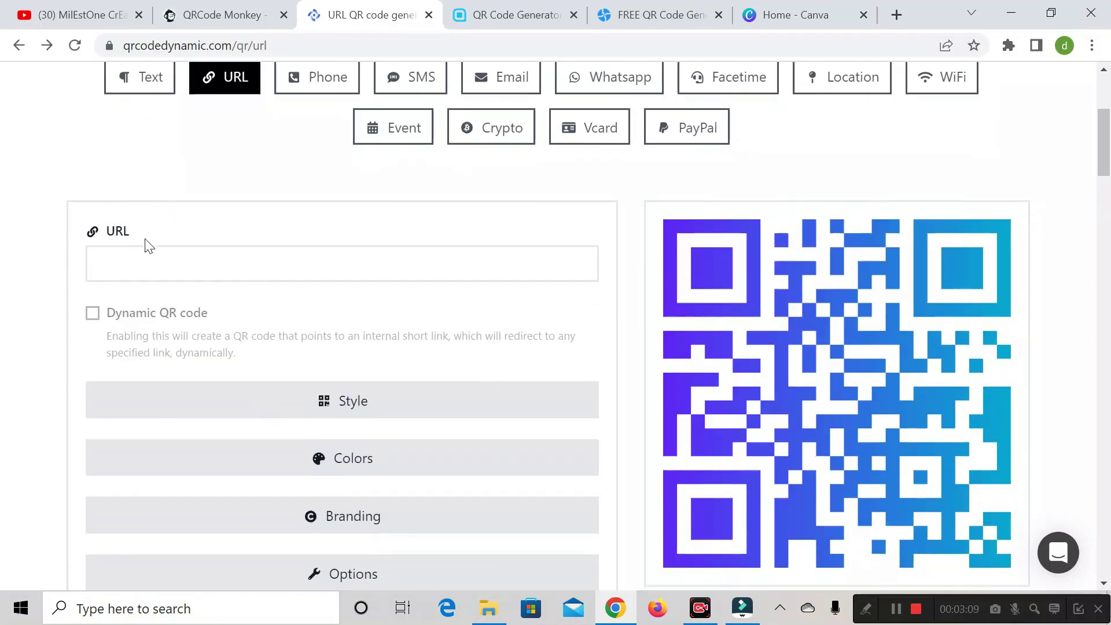
# Paste the copied YouTube channel link into the URL field to generate a plain QR code
pyautogui.click(140, 258)
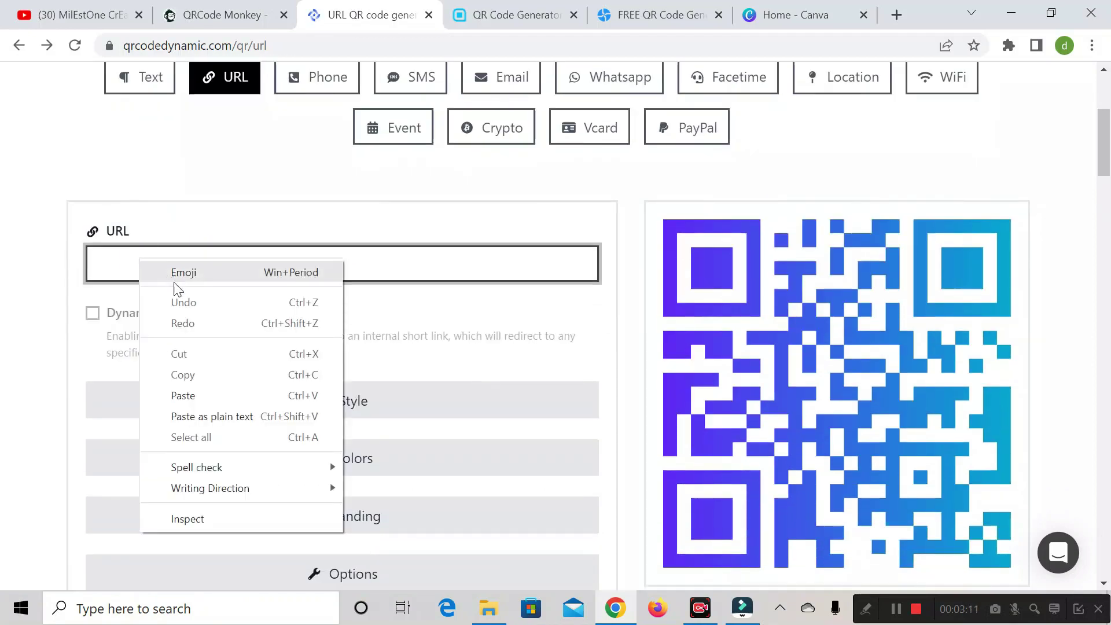
pyautogui.click(184, 396)
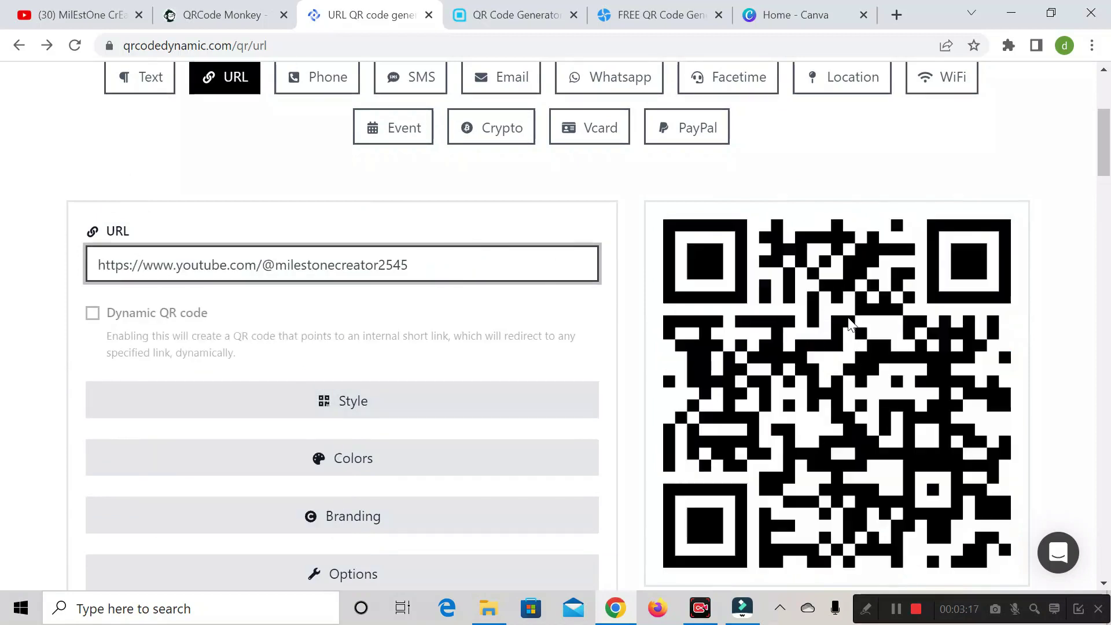
pyautogui.scroll(-1, 849, 326)
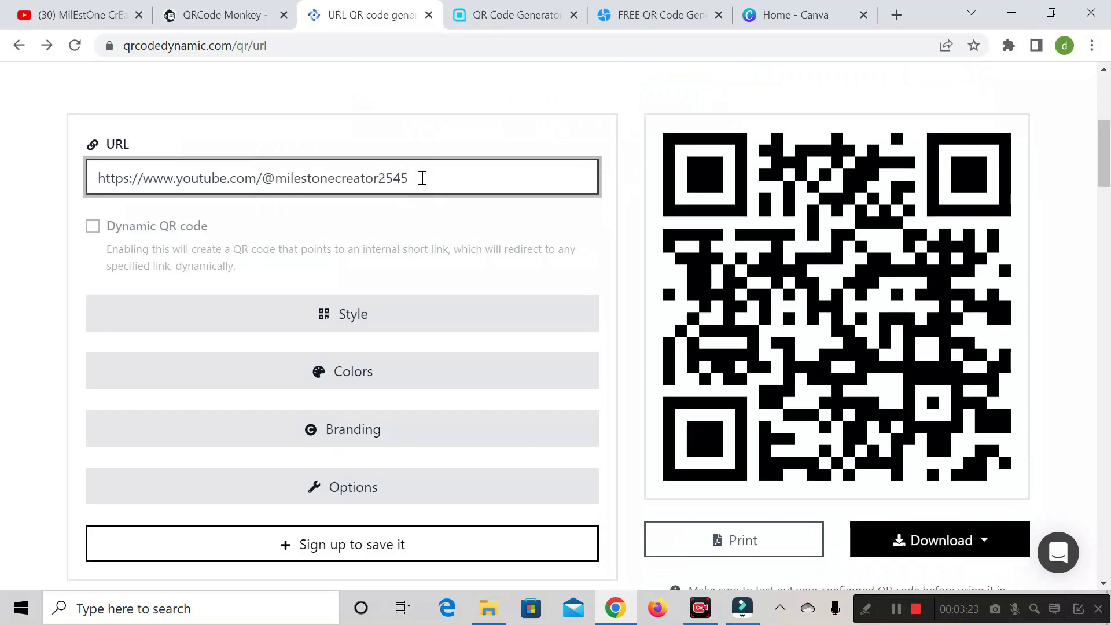
pyautogui.scroll(-1, 793, 335)
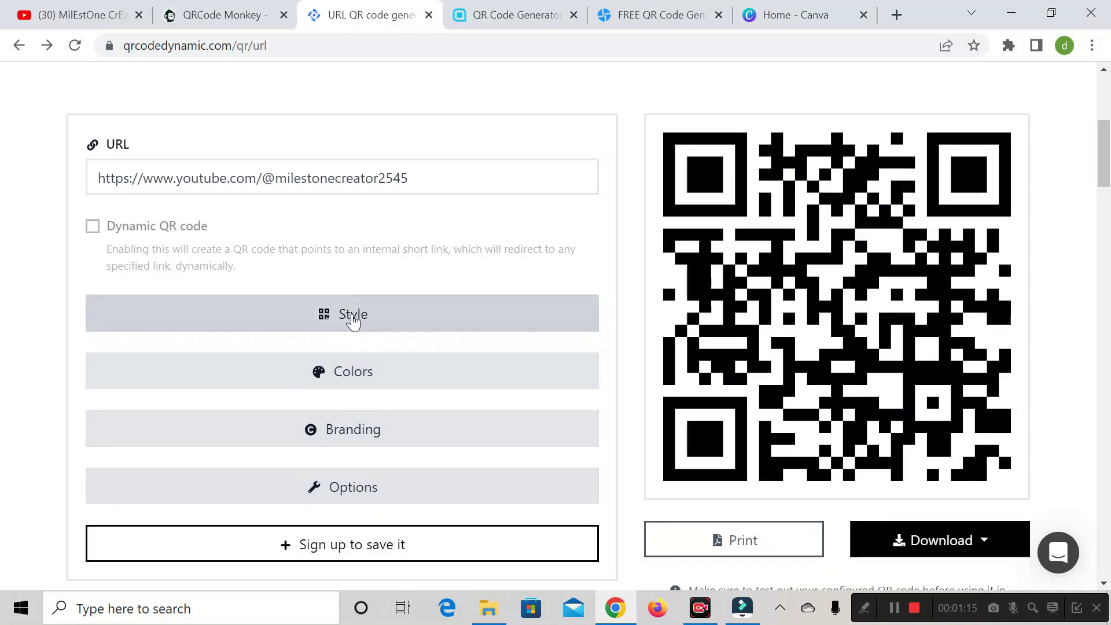
# Expand Style and set the module pattern to Heart
pyautogui.click(351, 317)
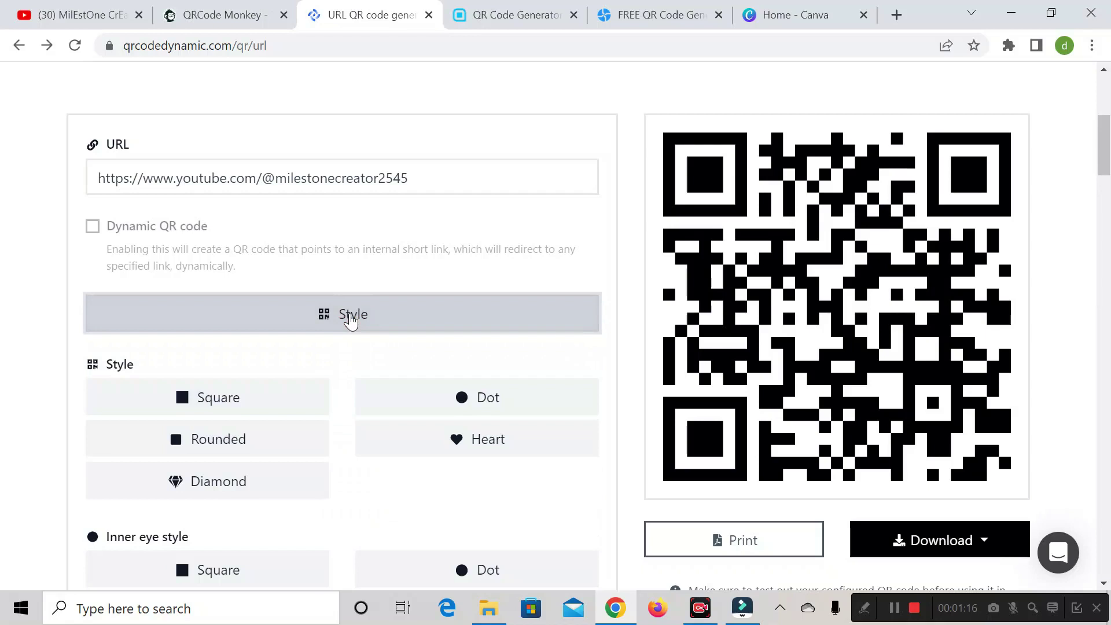
pyautogui.scroll(-1, 349, 320)
pyautogui.scroll(-3, 291, 322)
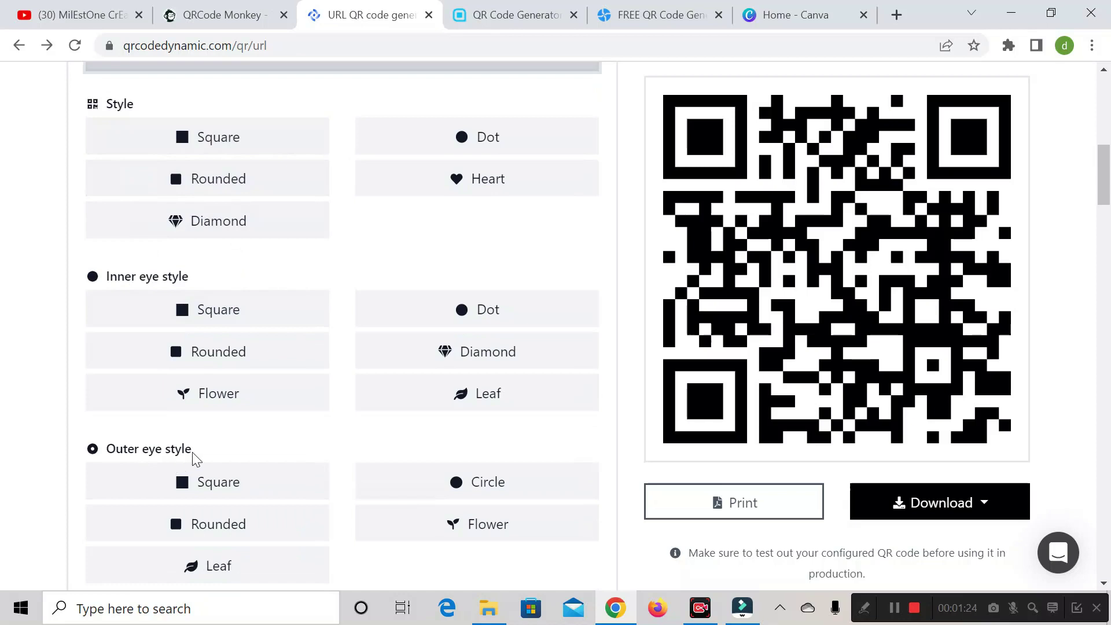
pyautogui.scroll(-1, 194, 458)
pyautogui.scroll(1, 193, 457)
pyautogui.click(483, 140)
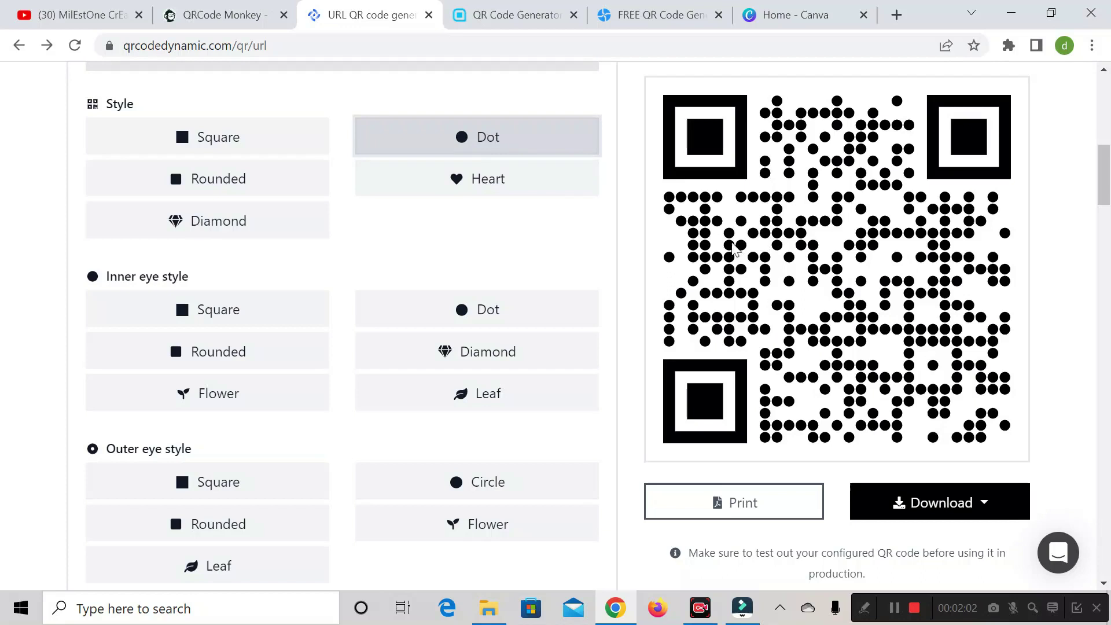
pyautogui.click(478, 187)
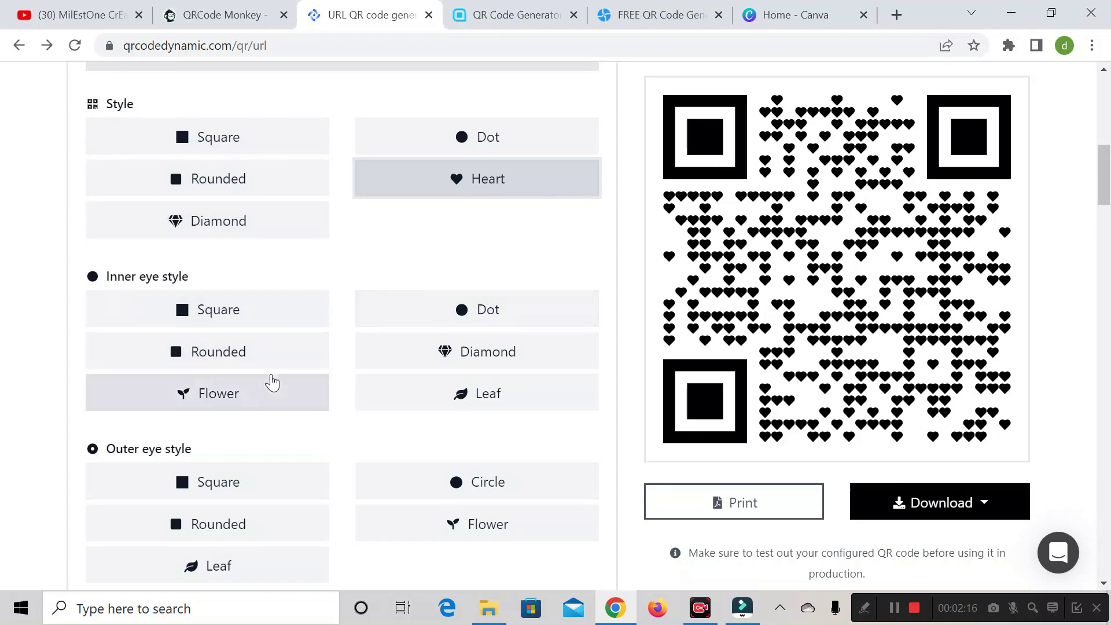
# Give the code Flower inner eyes and Rounded outer eyes
pyautogui.click(228, 398)
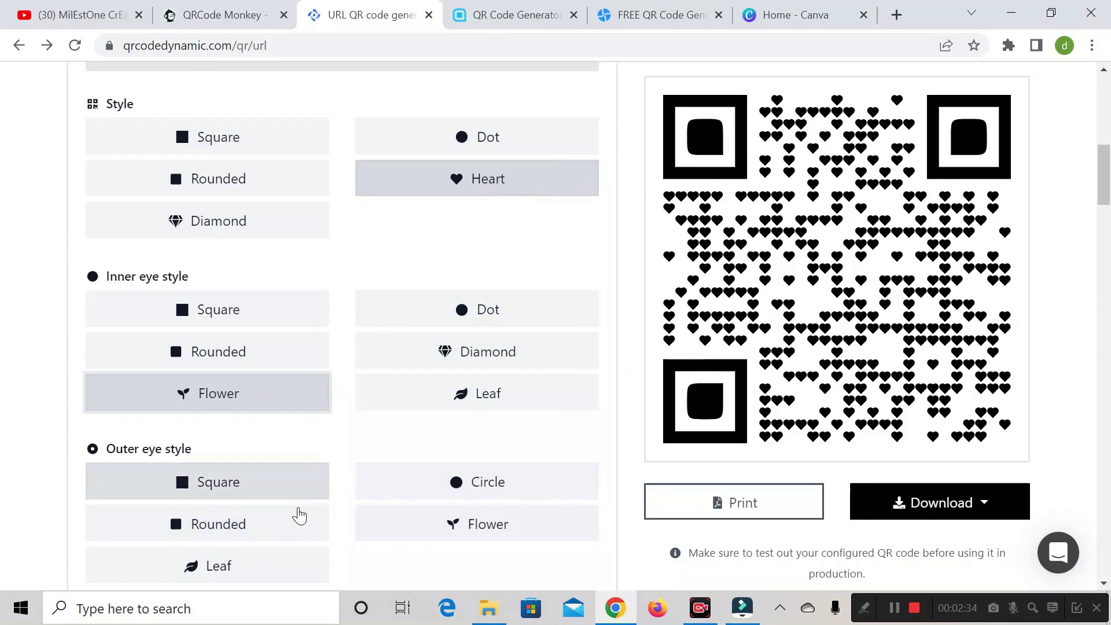
pyautogui.click(237, 534)
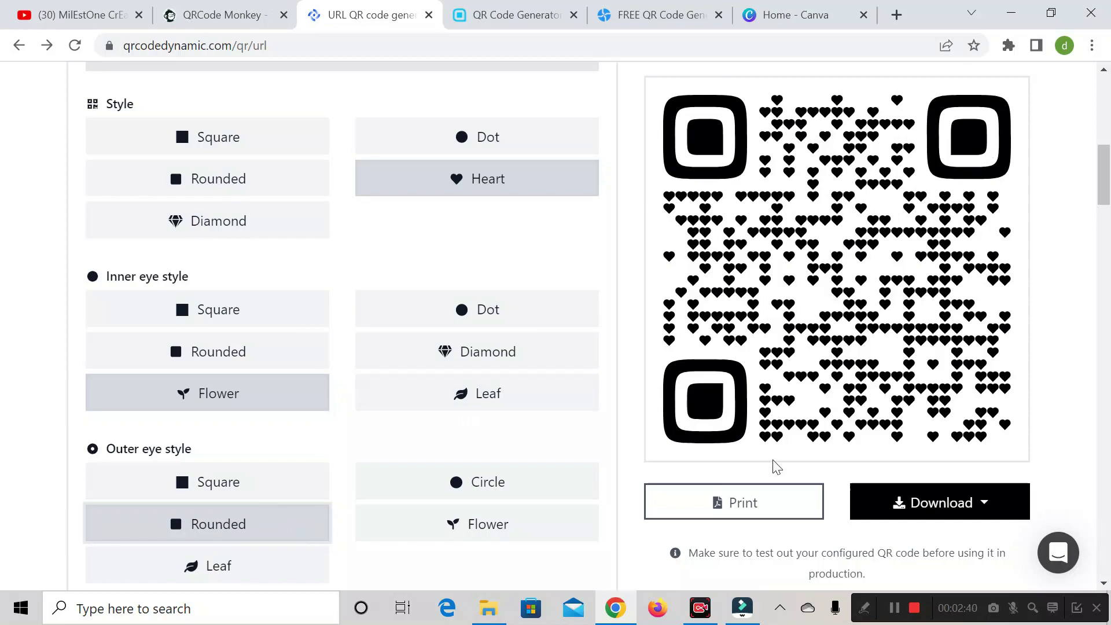
pyautogui.scroll(3, 469, 461)
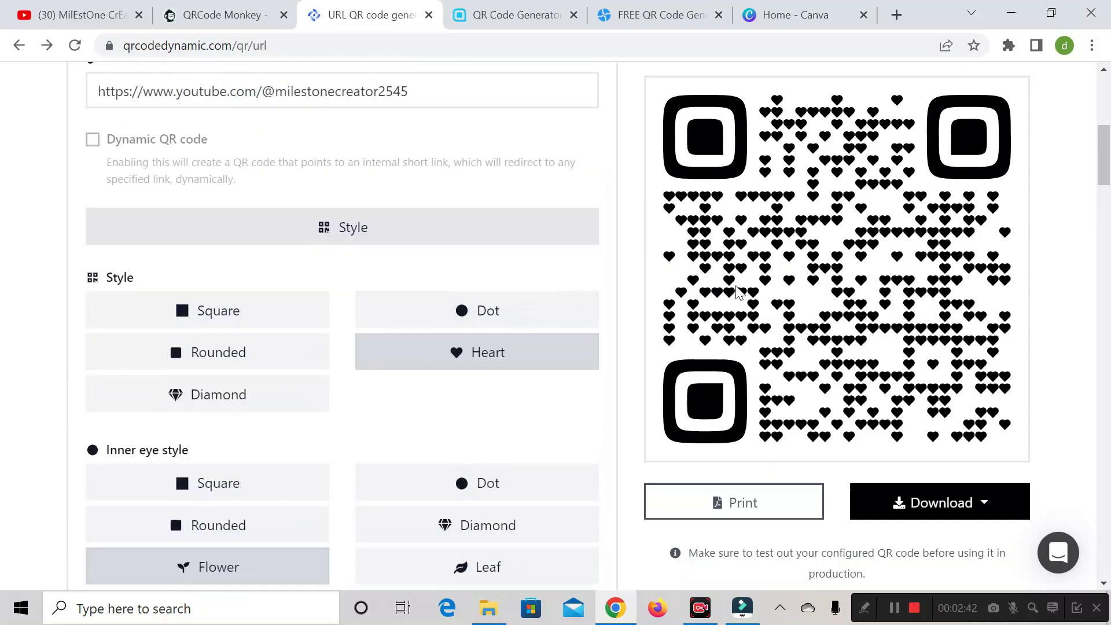
# Collapse Style and switch the foreground colour to a Vertical gradient
pyautogui.click(352, 240)
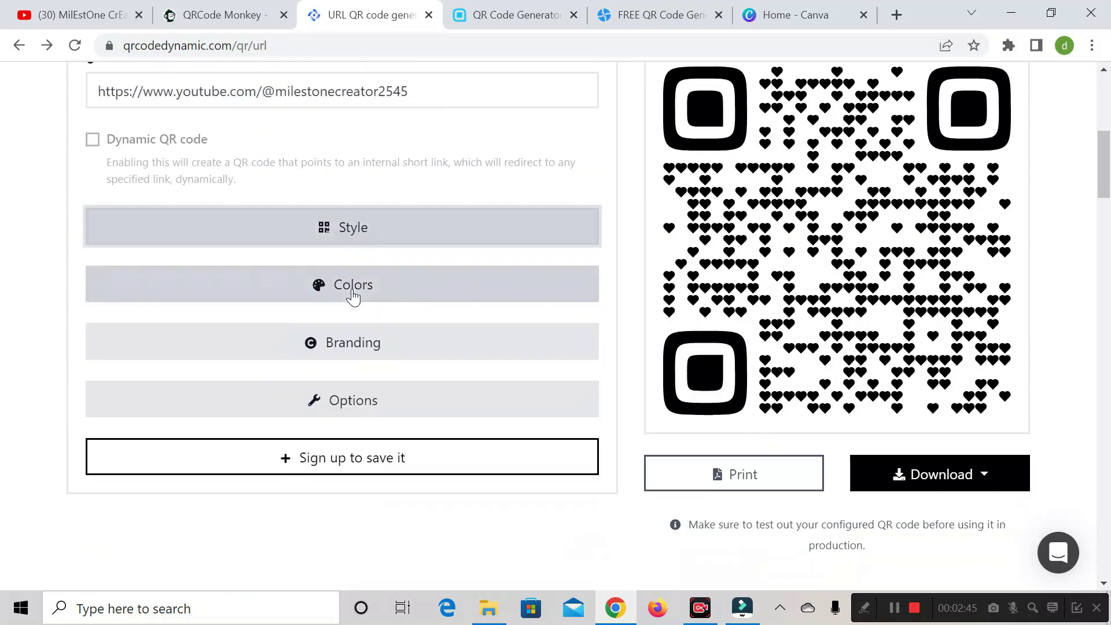
pyautogui.click(359, 292)
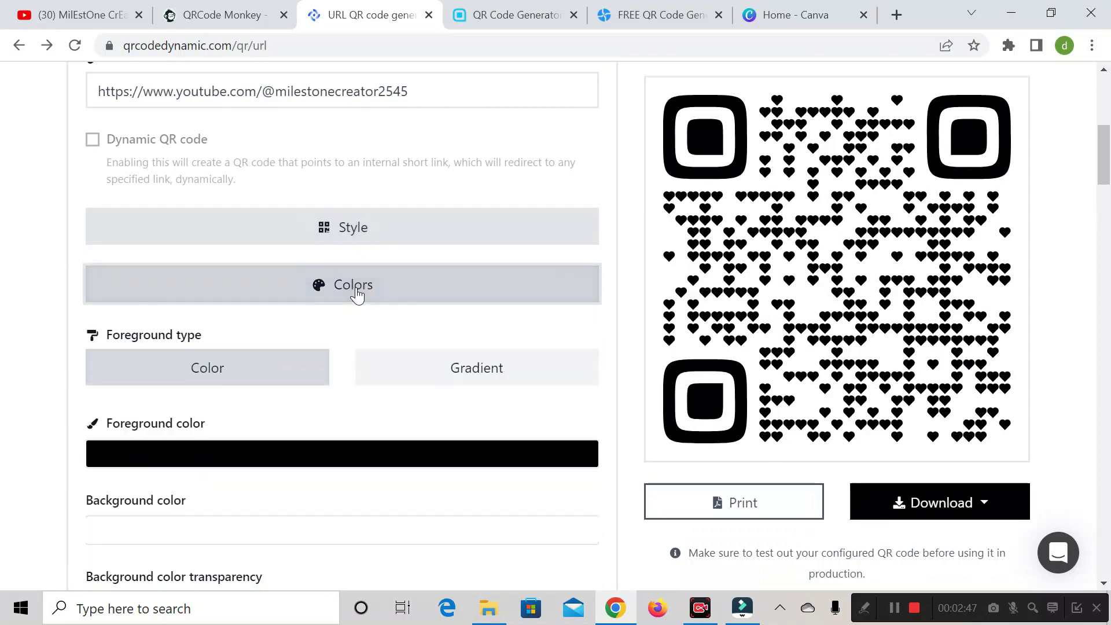
pyautogui.scroll(-2, 355, 293)
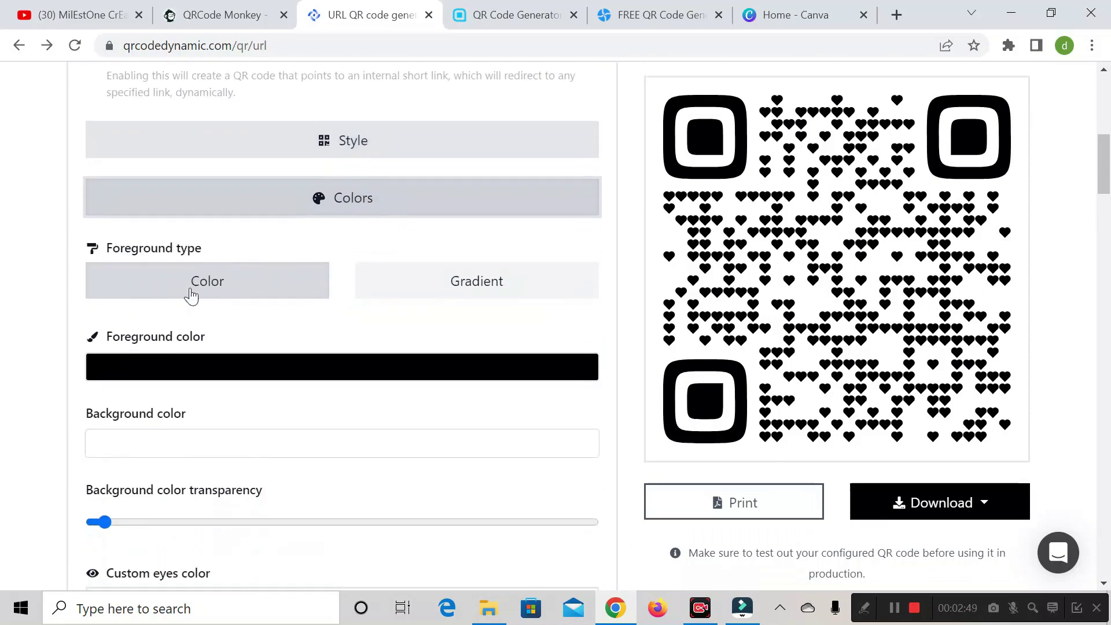
pyautogui.click(462, 295)
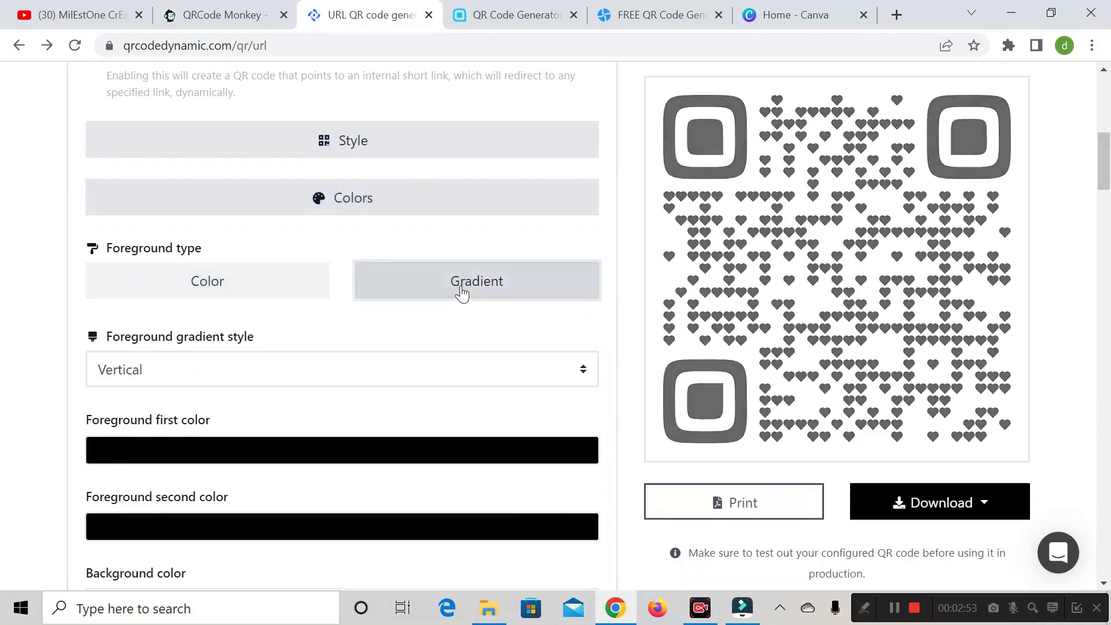
pyautogui.scroll(-2, 465, 292)
pyautogui.click(303, 284)
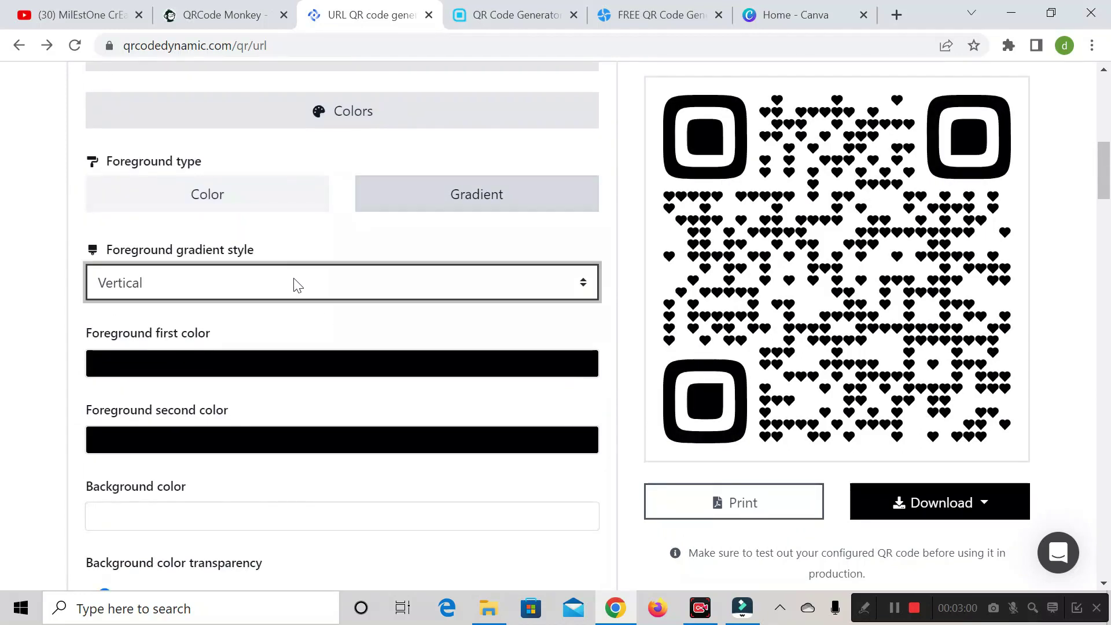
pyautogui.click(295, 282)
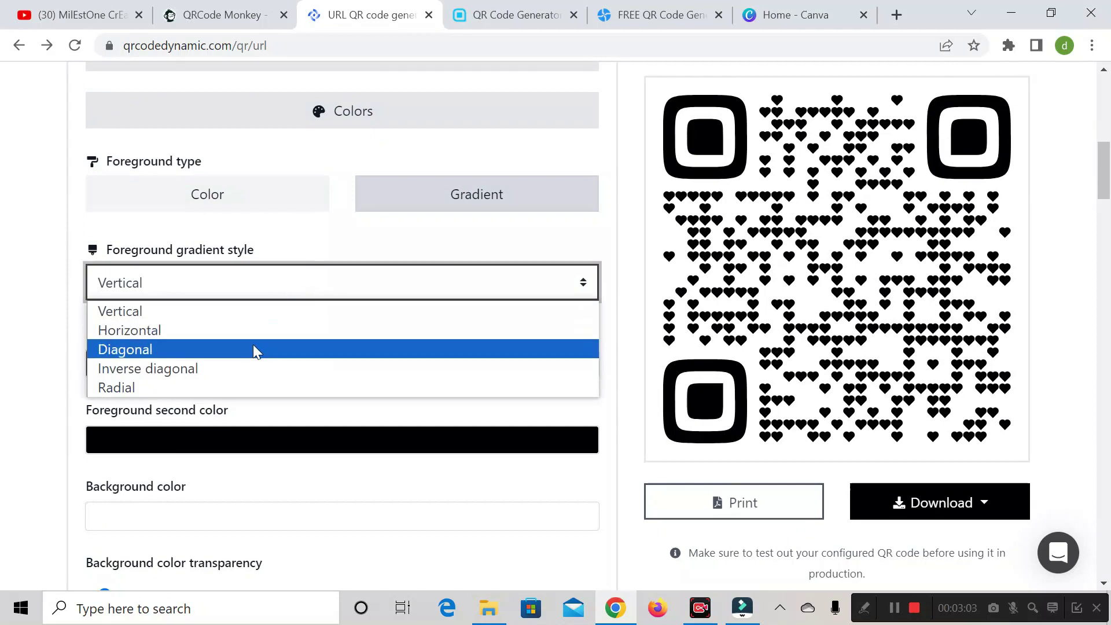
pyautogui.click(252, 313)
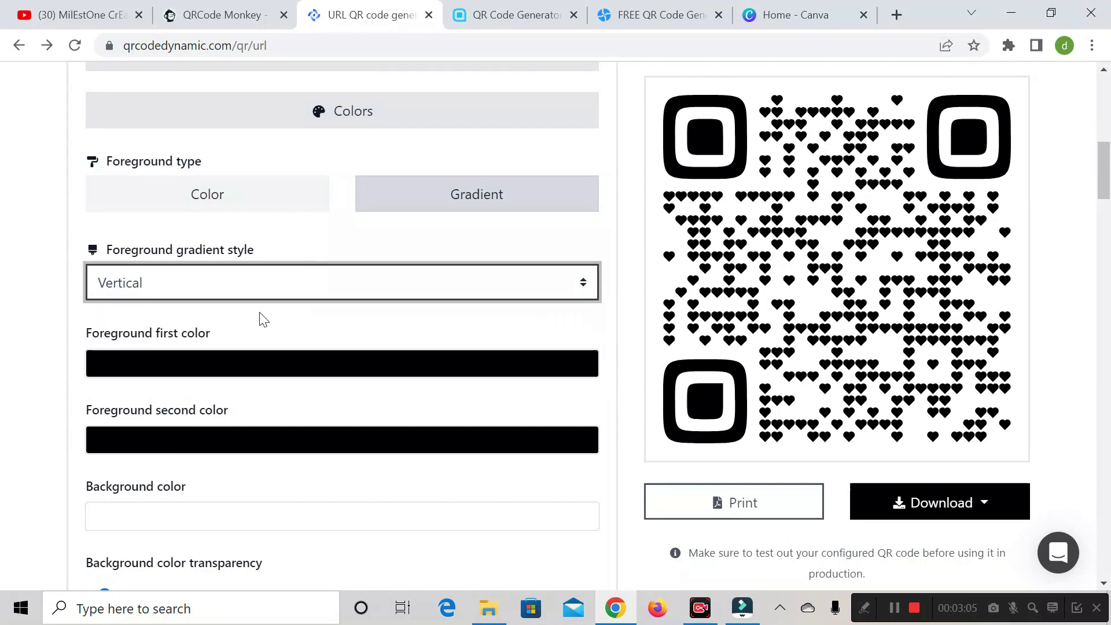
pyautogui.scroll(-1, 202, 371)
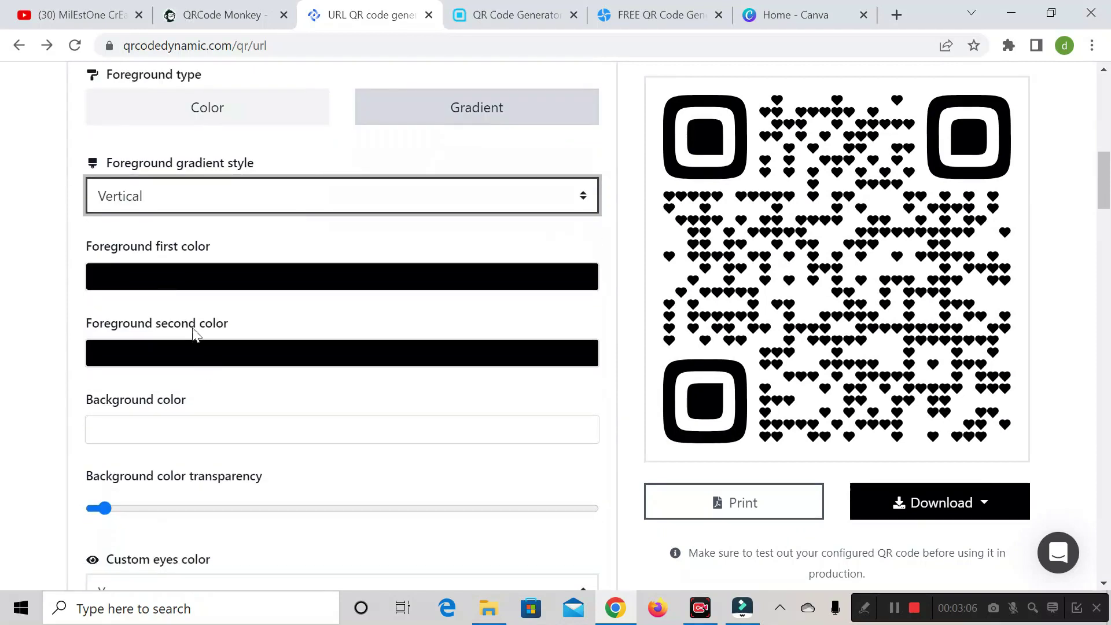
# Set the gradient colours to red first and bright green second
pyautogui.click(175, 284)
pyautogui.click(492, 334)
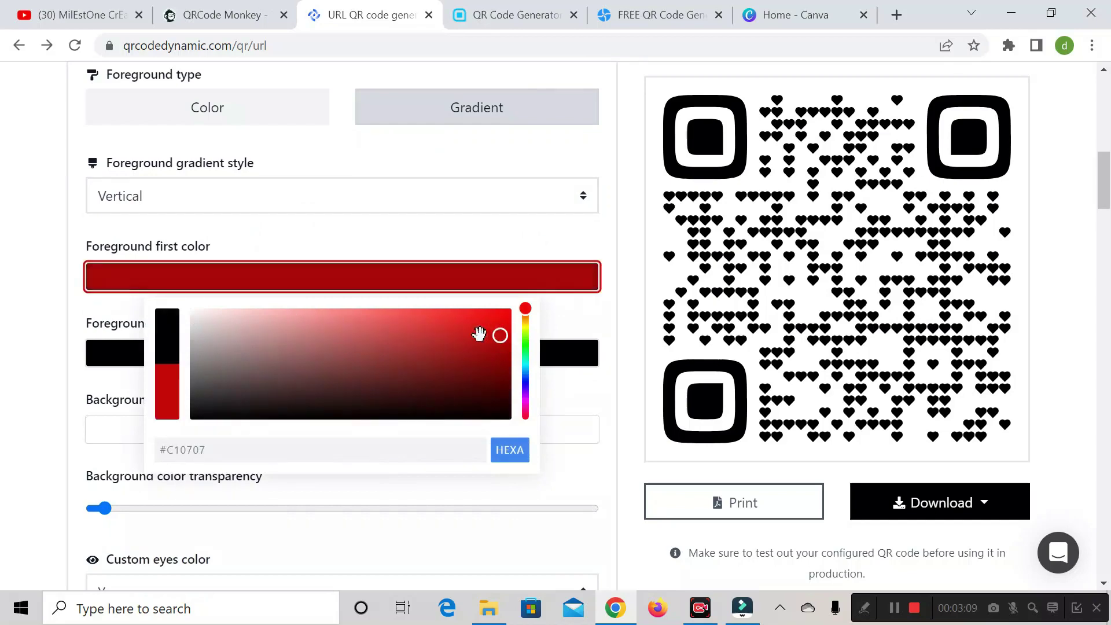
pyautogui.click(119, 355)
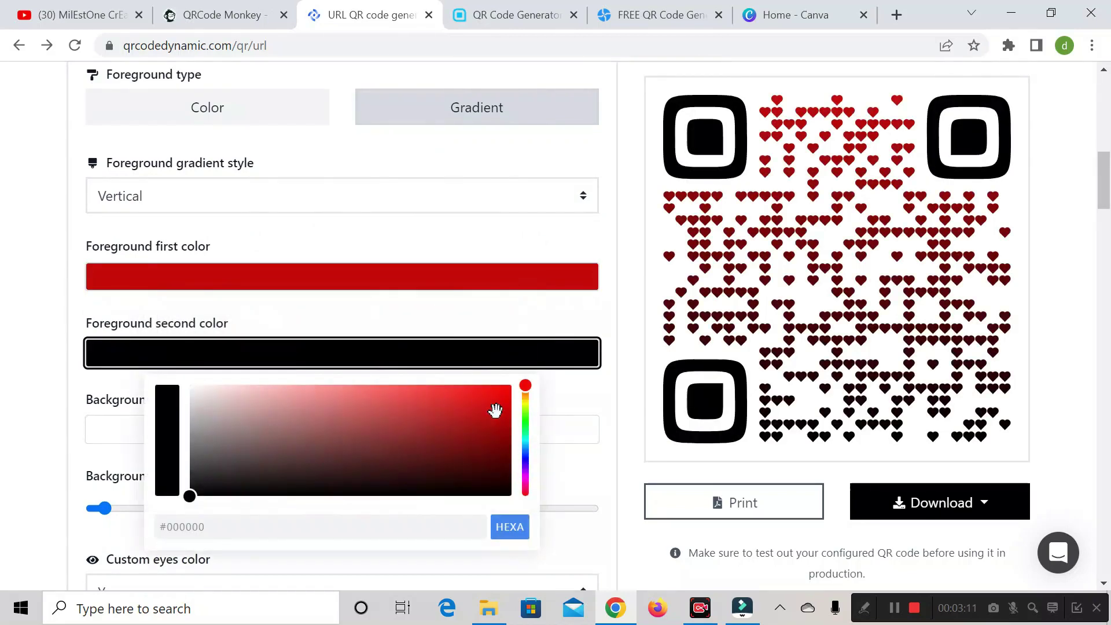
pyautogui.click(525, 426)
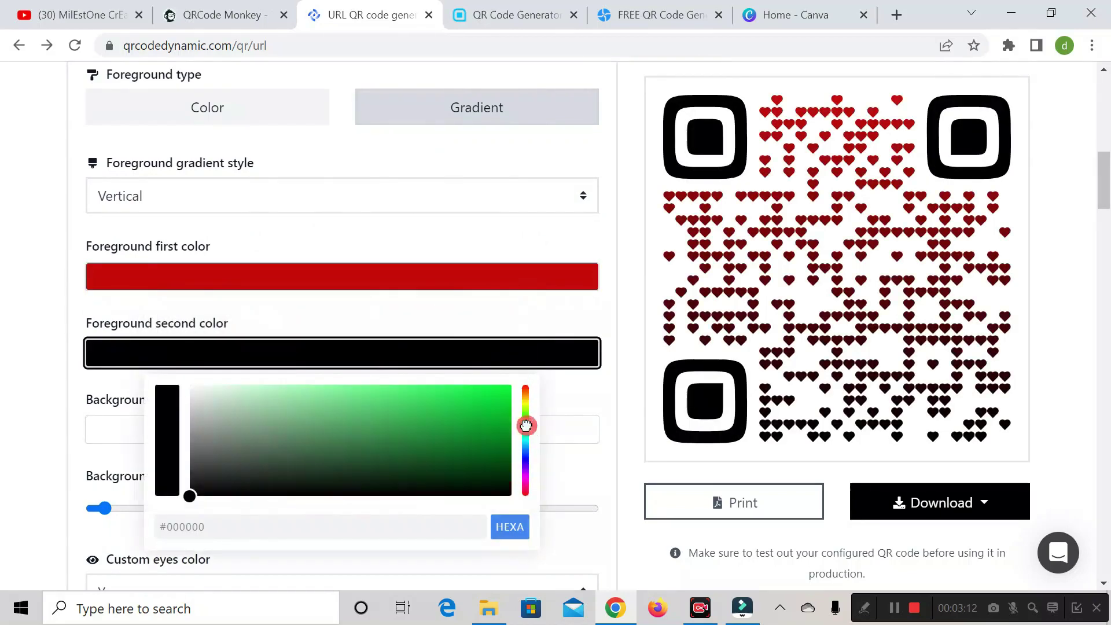
pyautogui.click(486, 407)
pyautogui.click(399, 318)
pyautogui.scroll(-1, 465, 383)
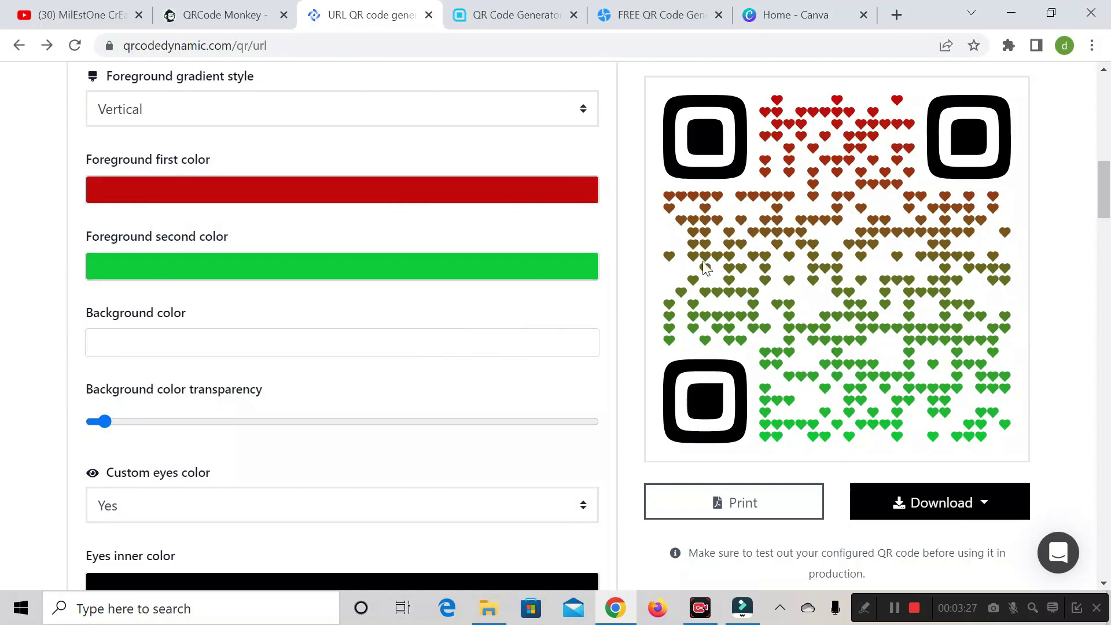
pyautogui.scroll(-3, 489, 328)
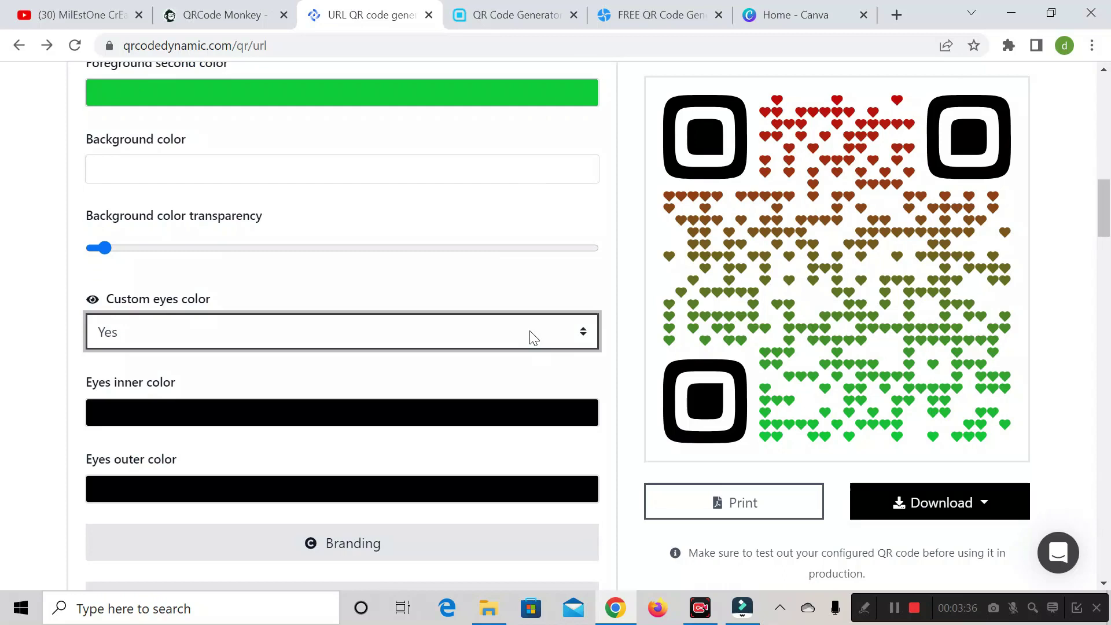
# Turn on custom eye colours and make the eye centres red
pyautogui.click(528, 336)
pyautogui.click(485, 359)
pyautogui.scroll(-2, 347, 411)
pyautogui.click(289, 327)
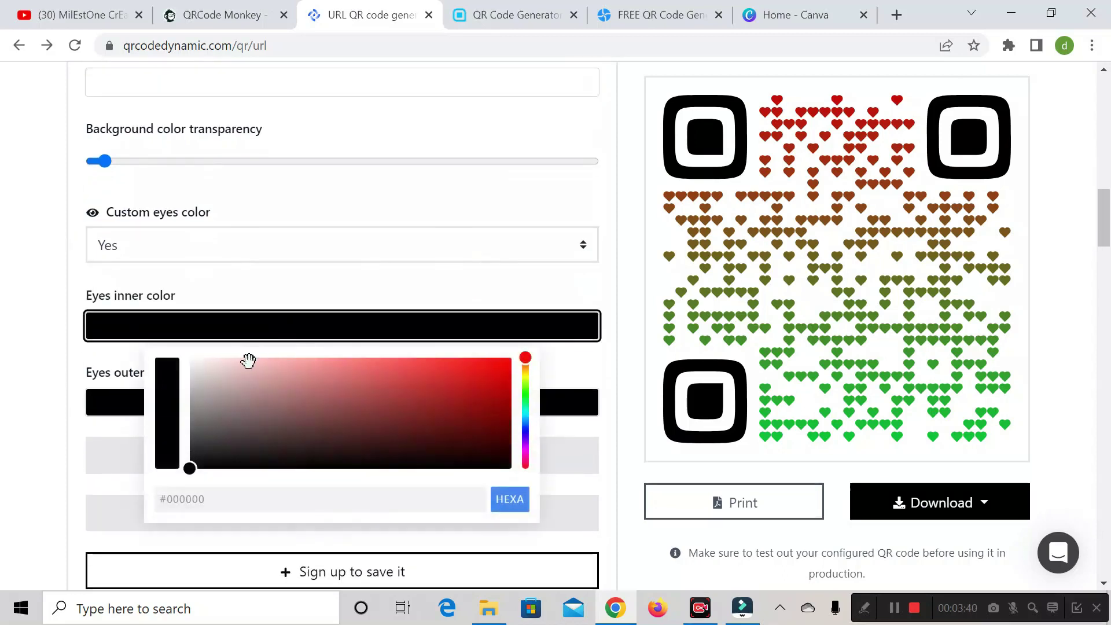
pyautogui.click(492, 375)
pyautogui.click(382, 285)
# Make the outer eye frames a blue shade
pyautogui.click(305, 399)
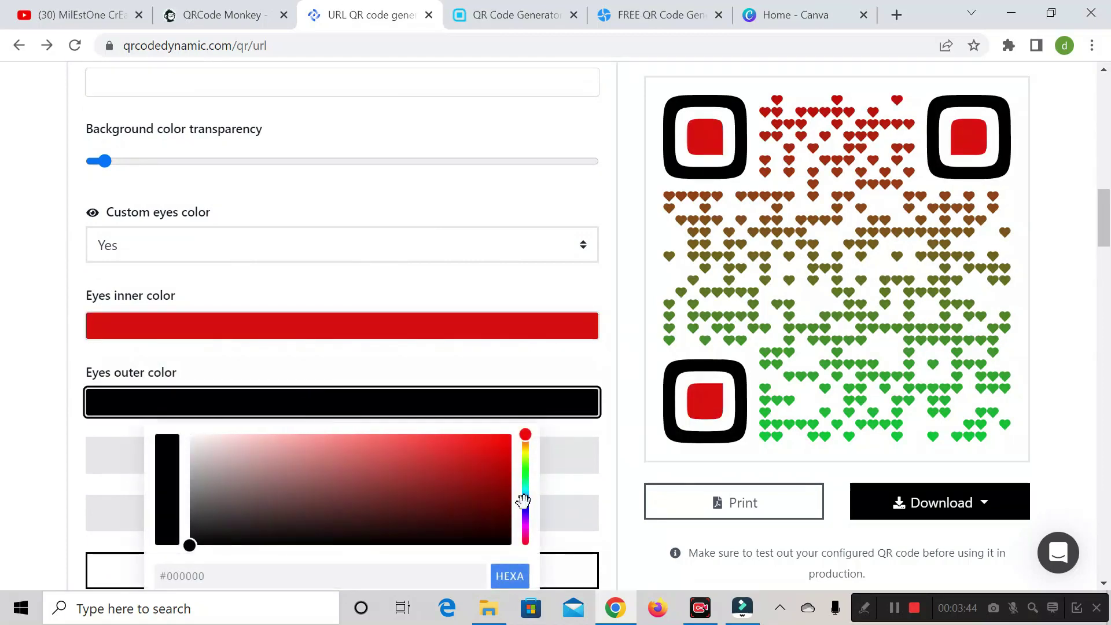
pyautogui.click(523, 502)
pyautogui.click(489, 460)
pyautogui.click(512, 362)
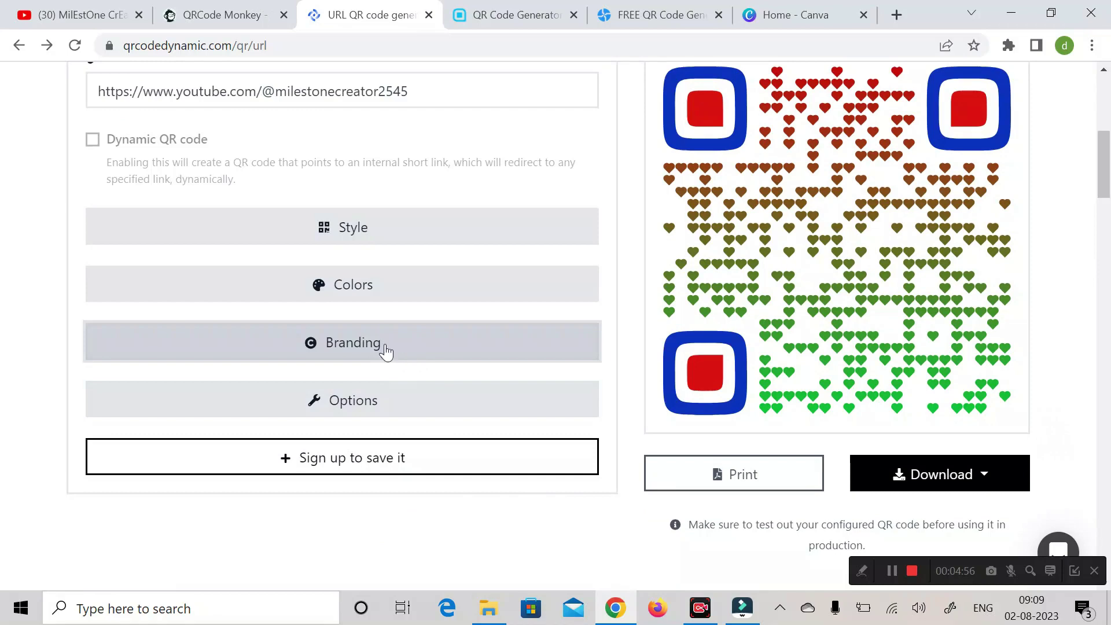
# Expand Branding and upload logo.png from the Desktop as the QR code logo
pyautogui.click(379, 342)
pyautogui.scroll(-3, 410, 354)
pyautogui.scroll(-1, 410, 354)
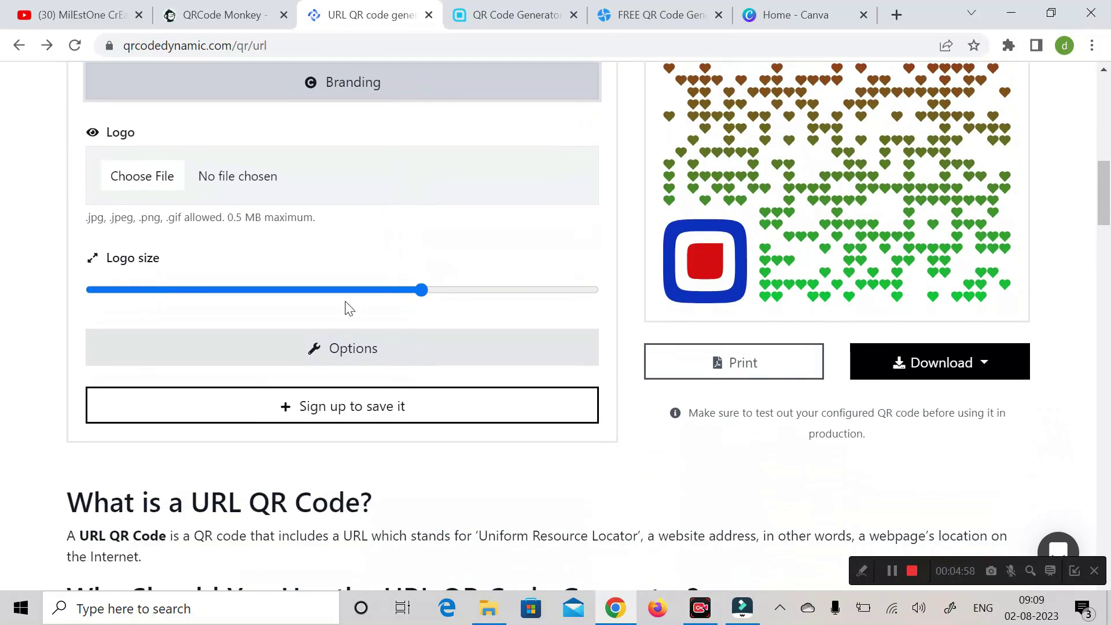
pyautogui.click(138, 180)
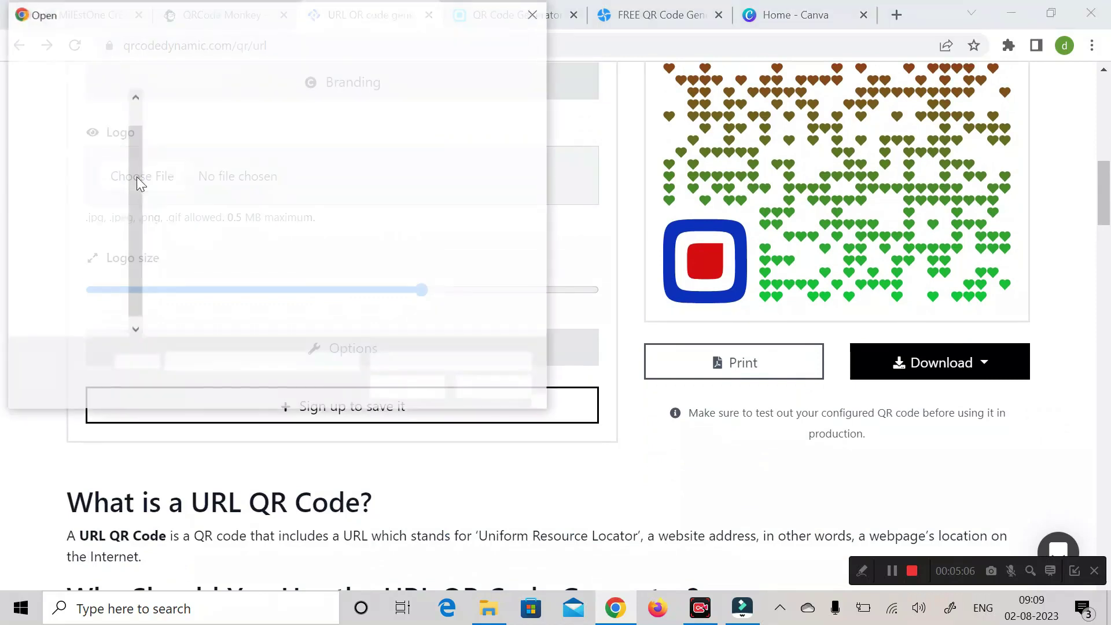
pyautogui.click(65, 104)
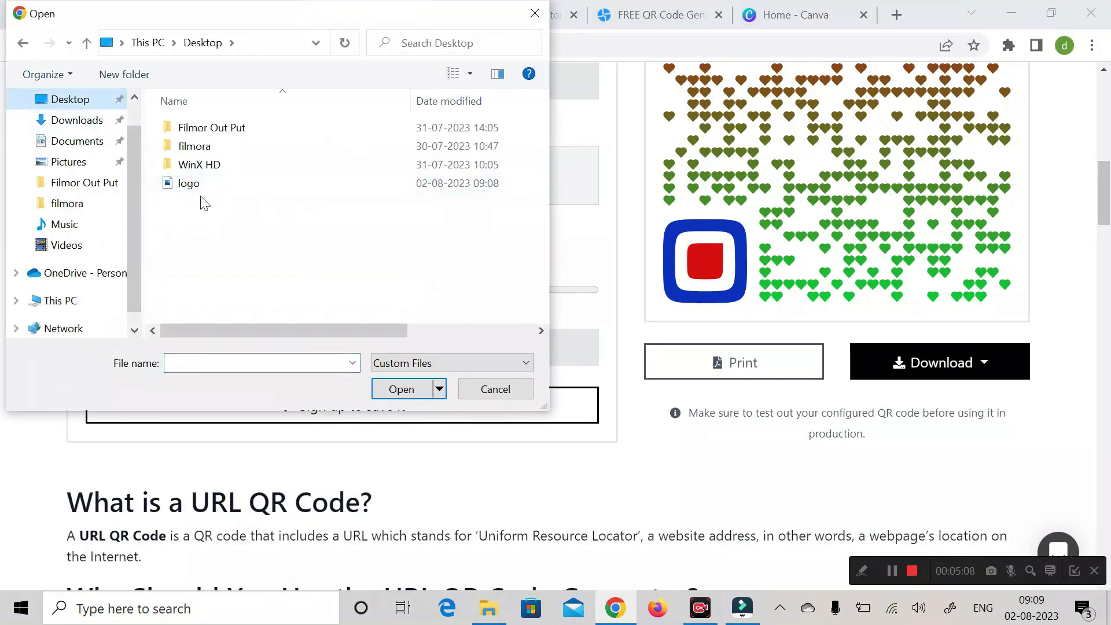
pyautogui.click(202, 186)
pyautogui.click(397, 389)
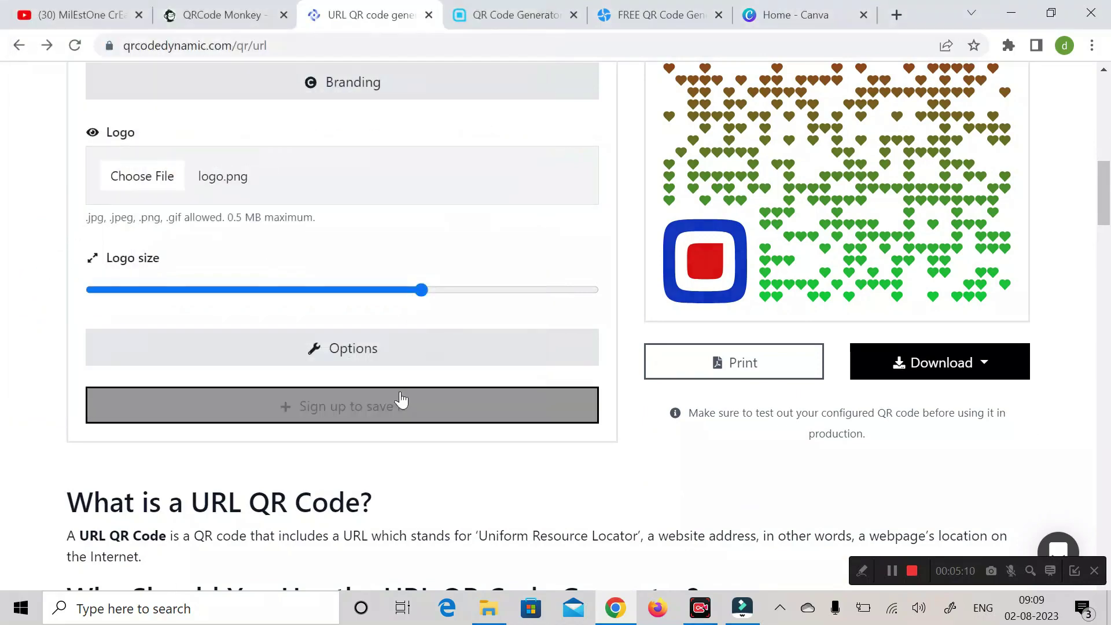
# Reduce the Logo size slider slightly
pyautogui.scroll(2, 380, 327)
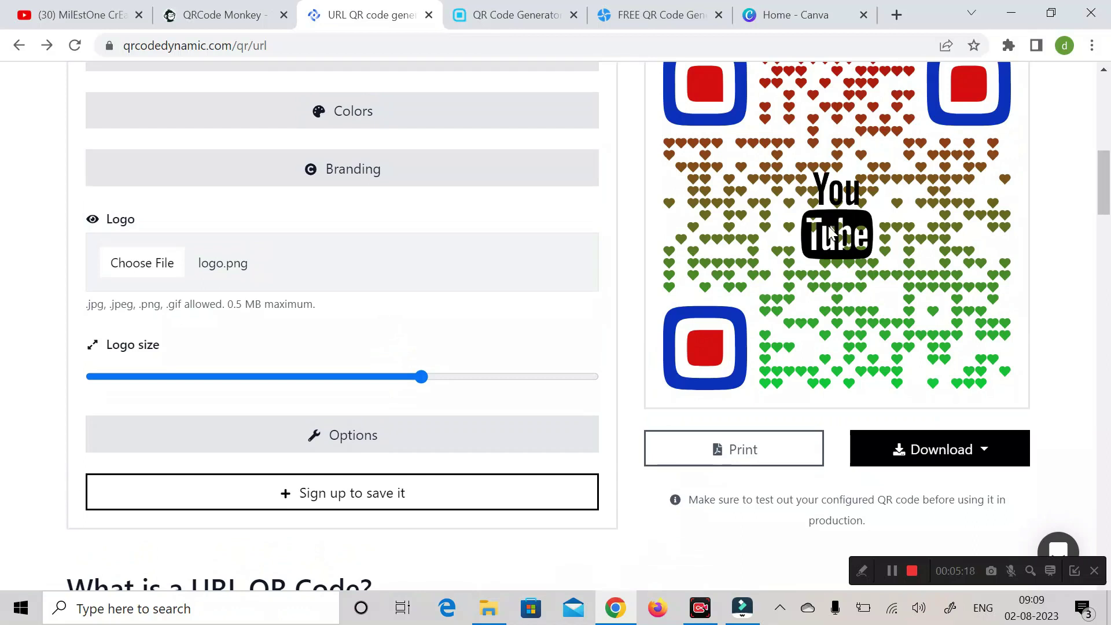
pyautogui.scroll(-2, 374, 299)
pyautogui.moveTo(421, 290); pyautogui.dragTo(357, 292)
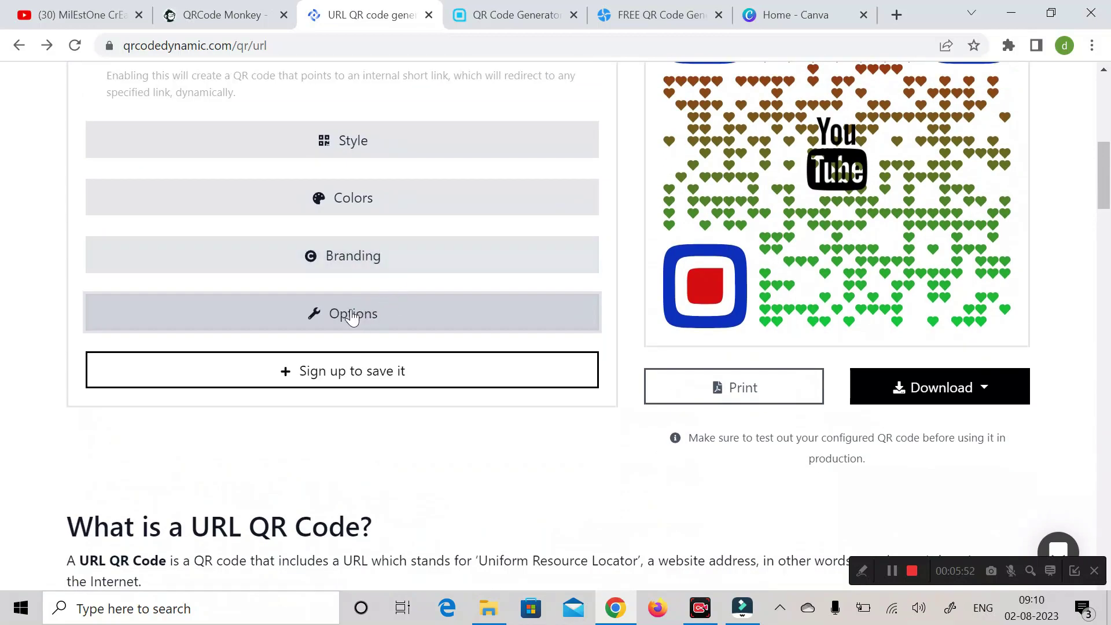
# Review Options: 500 px size, 0 margin, L - low (7%) error correction
pyautogui.click(352, 315)
pyautogui.scroll(-2, 352, 315)
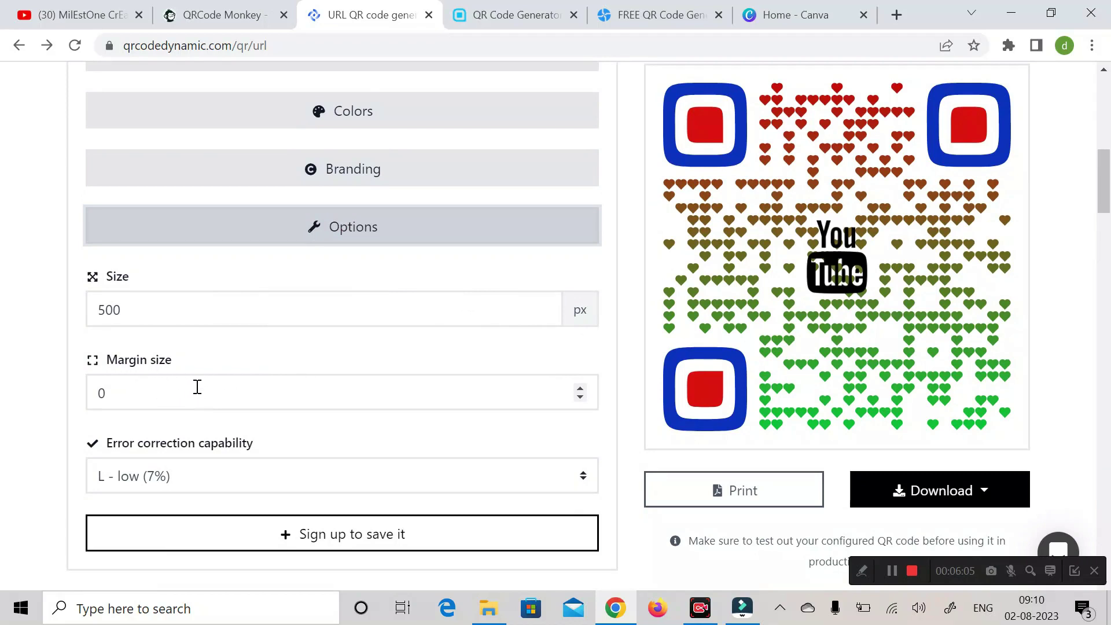
pyautogui.click(345, 237)
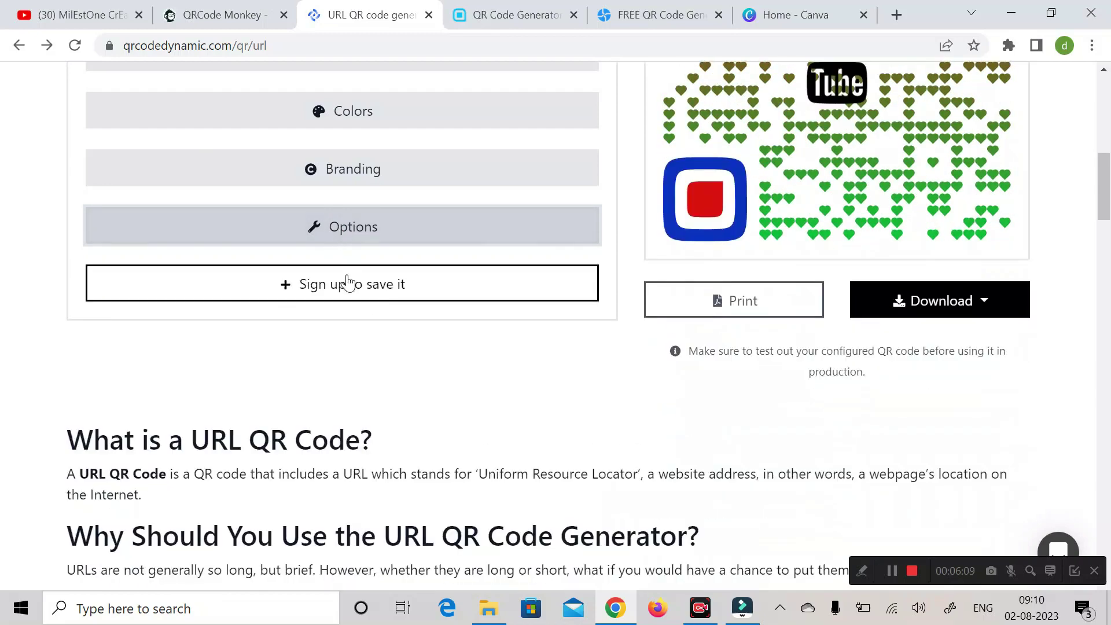
pyautogui.scroll(4, 347, 281)
pyautogui.scroll(-2, 870, 290)
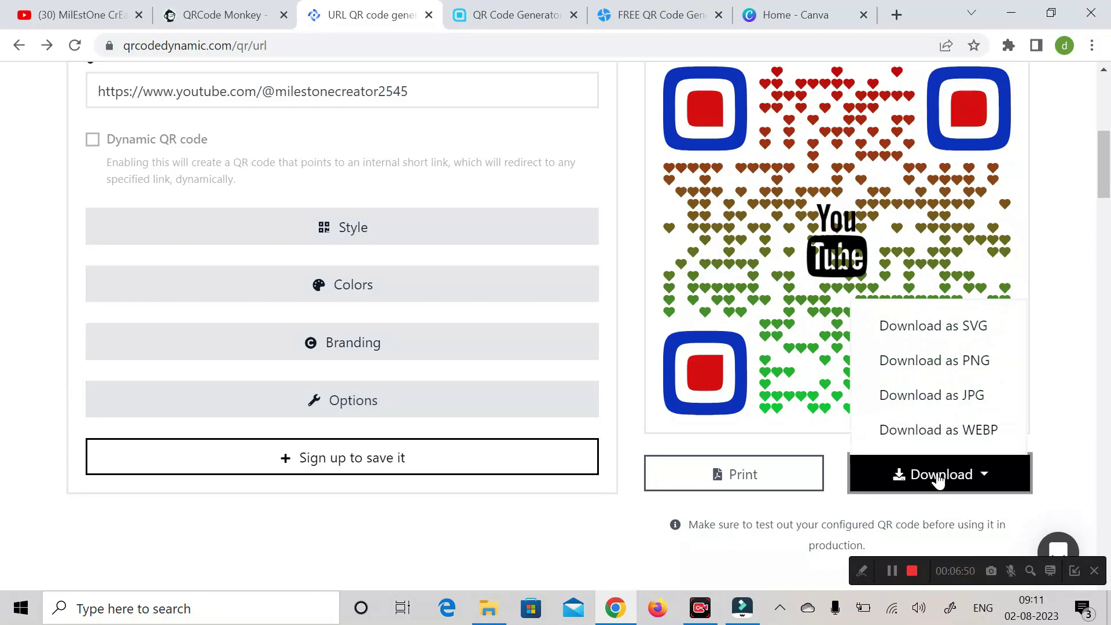
# Download the code as PNG and save it to the account with Create
pyautogui.click(943, 371)
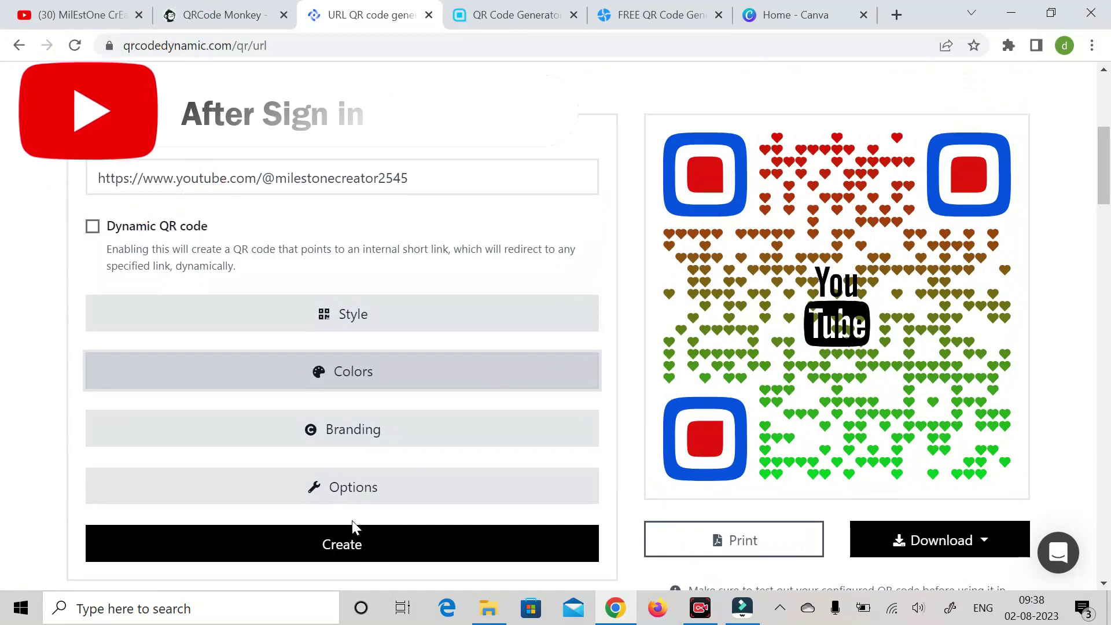
pyautogui.scroll(-1, 350, 515)
pyautogui.scroll(-3, 348, 510)
pyautogui.click(343, 375)
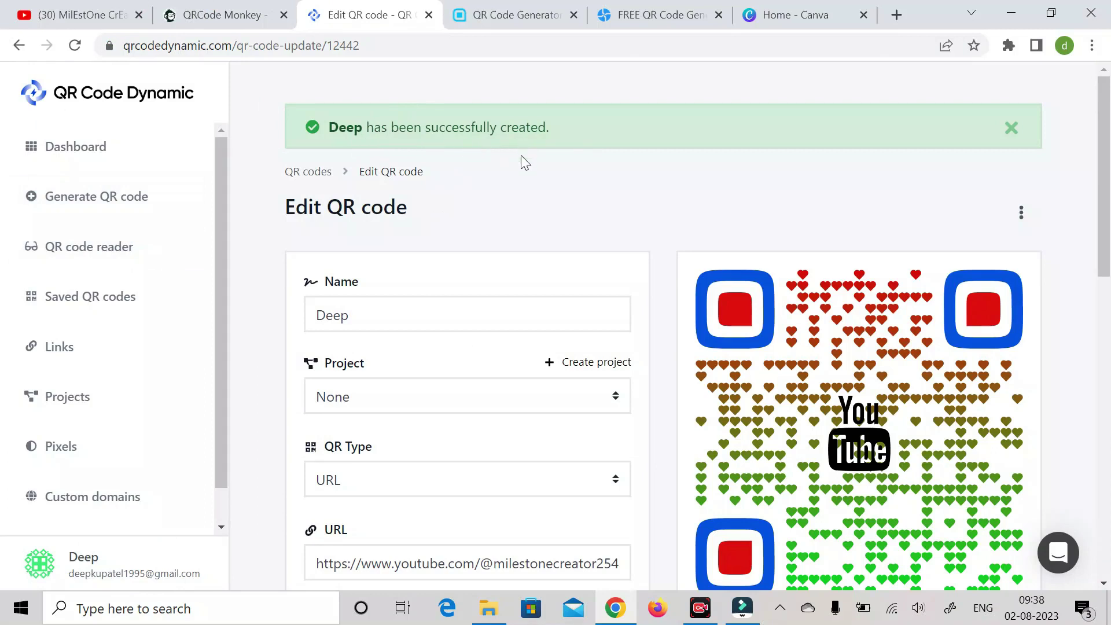
# Switch on the Dynamic QR code option on the Edit QR code page
pyautogui.scroll(-2, 759, 395)
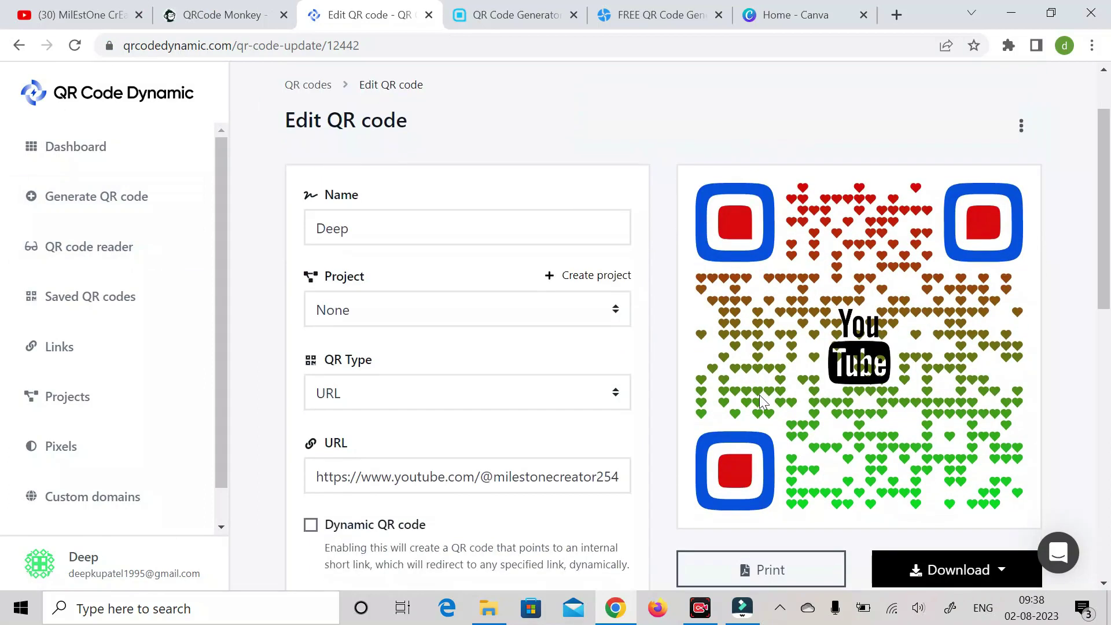
pyautogui.scroll(-2, 758, 399)
pyautogui.scroll(-3, 756, 394)
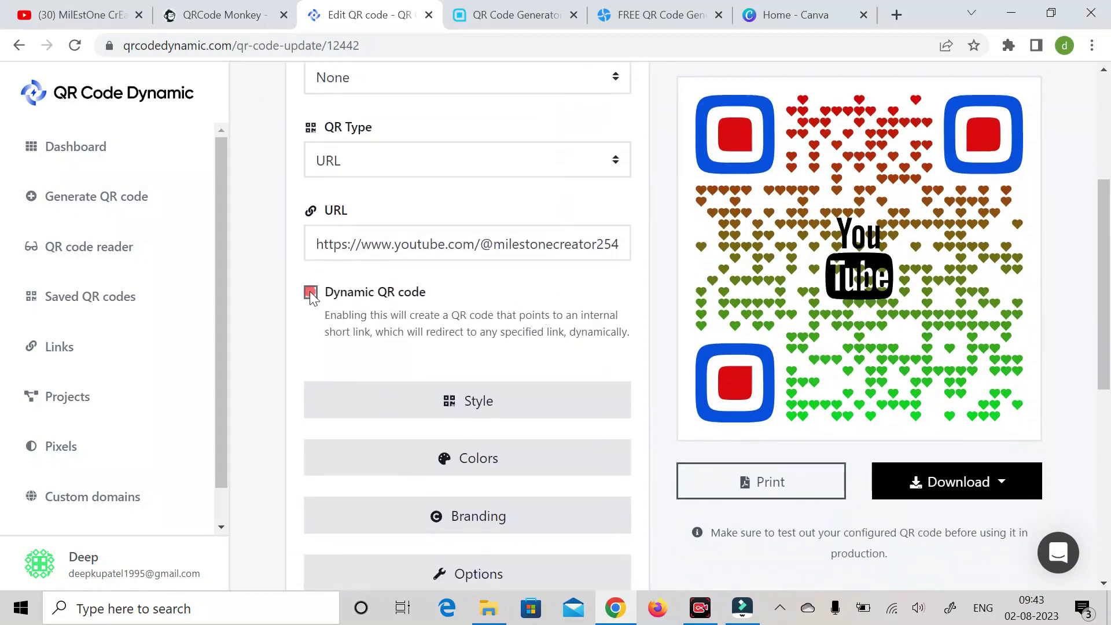
pyautogui.click(310, 292)
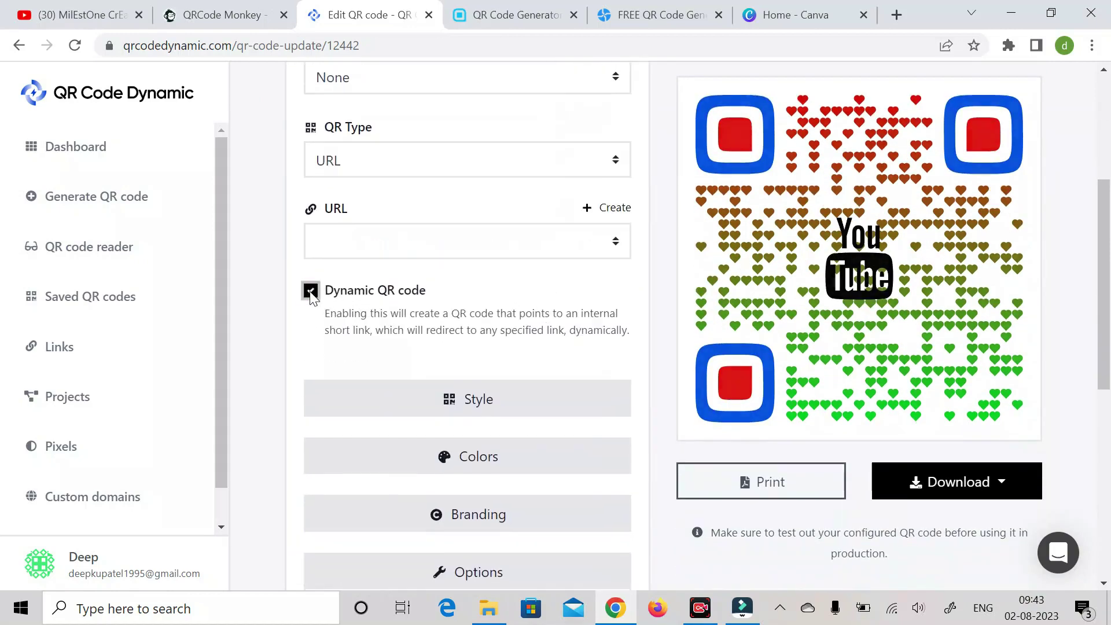
# Create a short link whose destination is the pasted YouTube channel URL
pyautogui.click(617, 210)
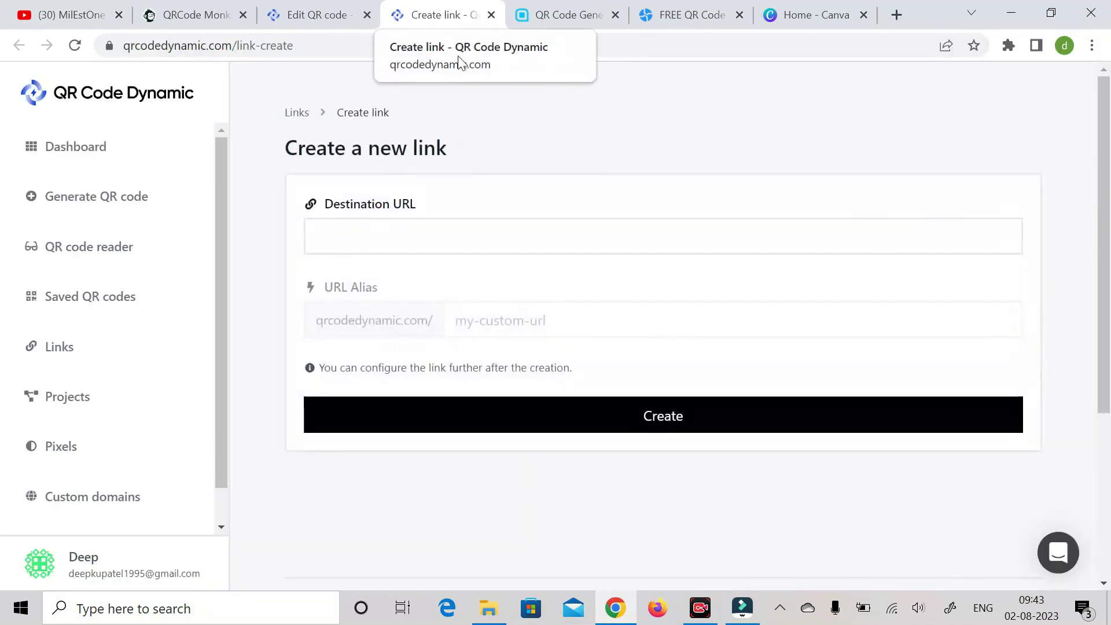
pyautogui.click(459, 234)
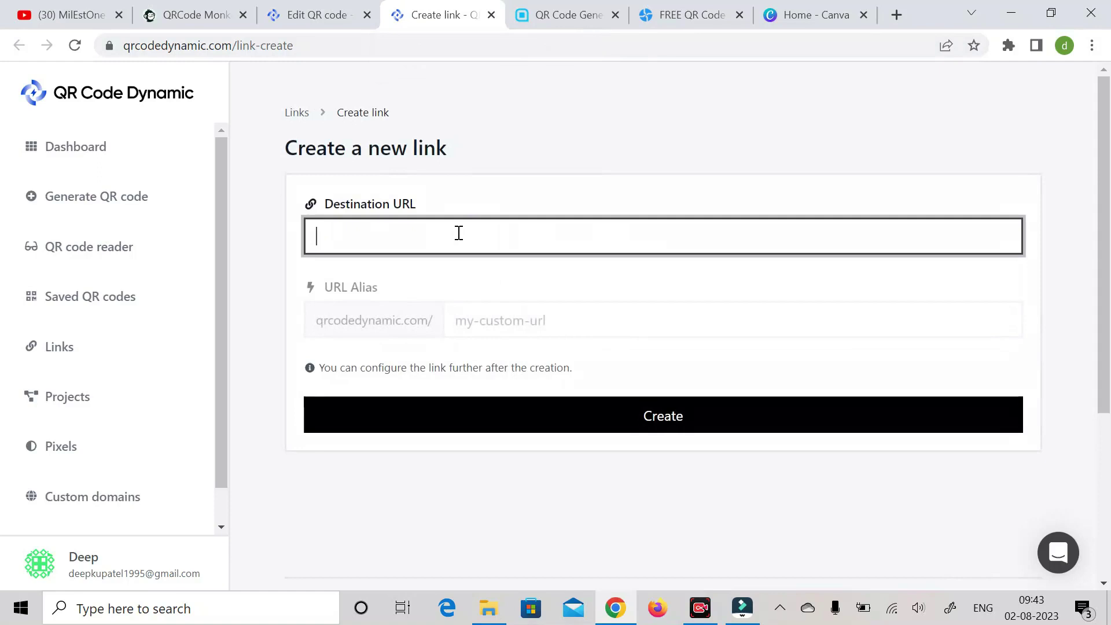
pyautogui.write('https://www.youtube.com/@milestonecreator2545')
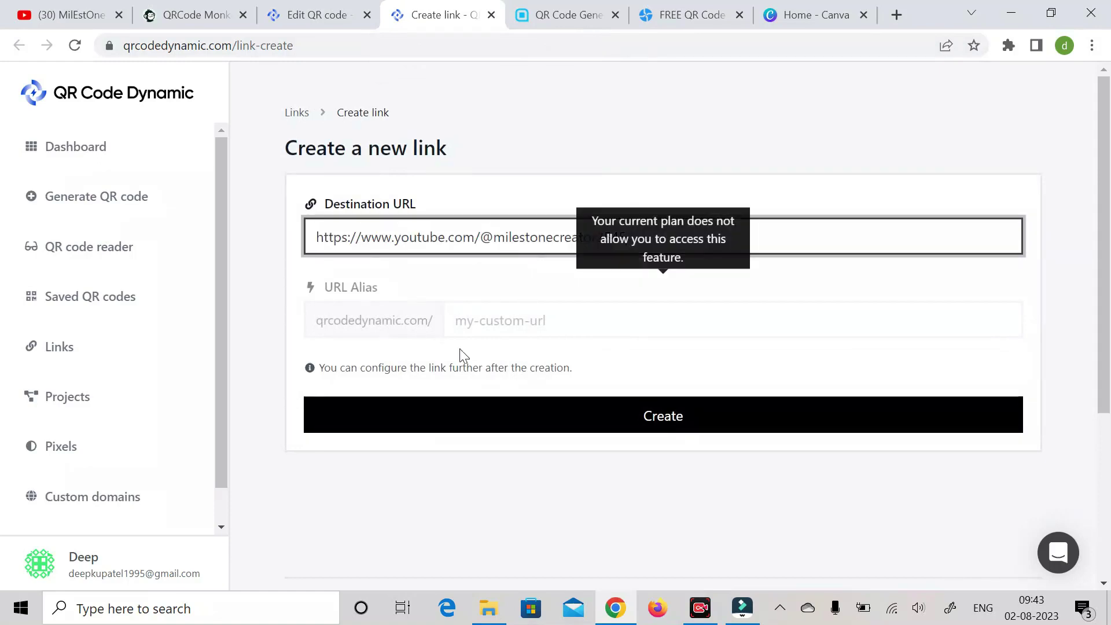
pyautogui.click(668, 422)
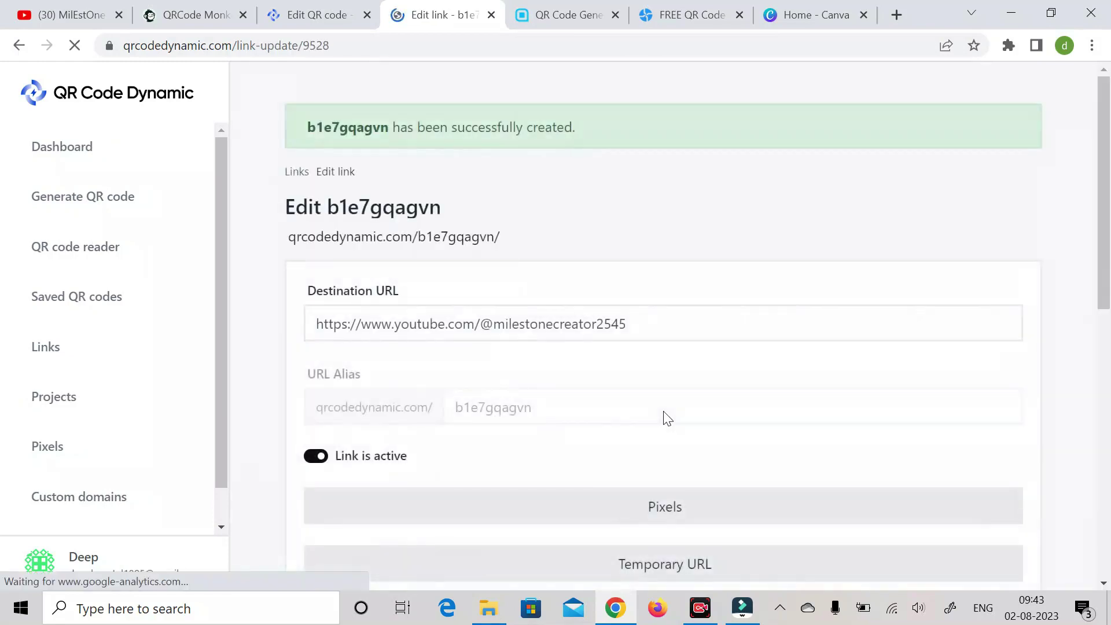
# Review the short link's Protection settings
pyautogui.scroll(-5, 660, 350)
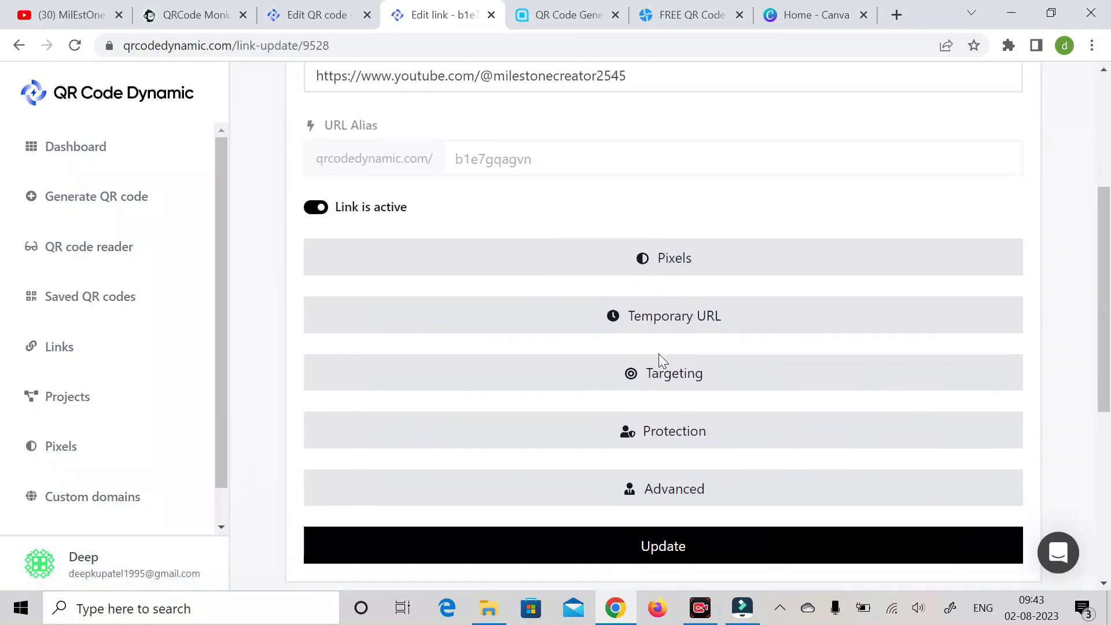
pyautogui.click(663, 437)
pyautogui.scroll(-2, 576, 426)
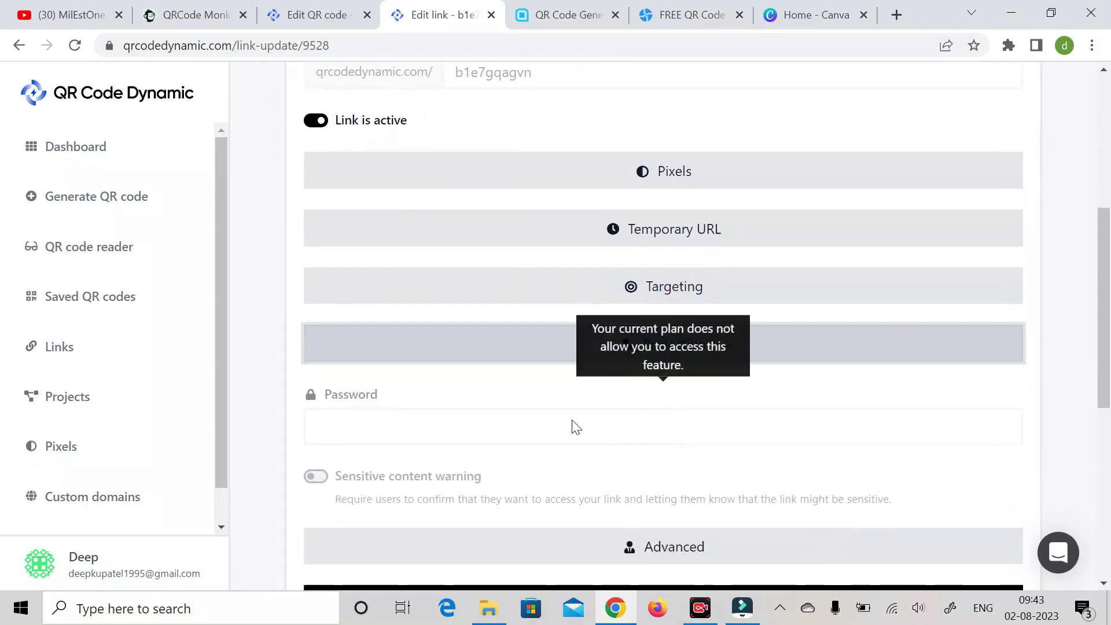
pyautogui.scroll(-2, 631, 359)
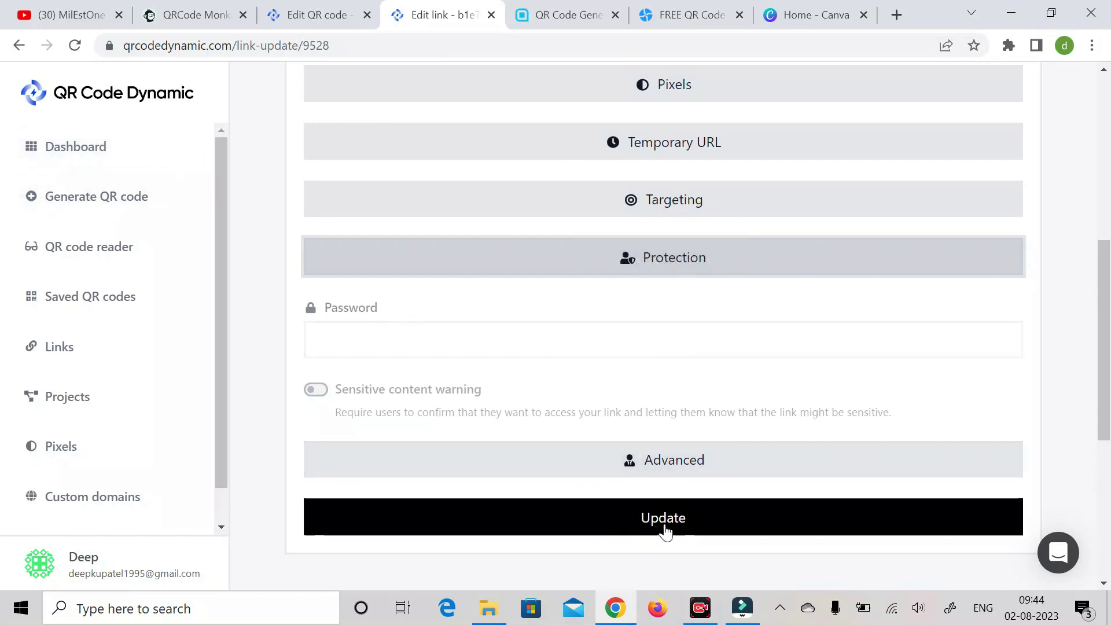
pyautogui.scroll(5, 556, 385)
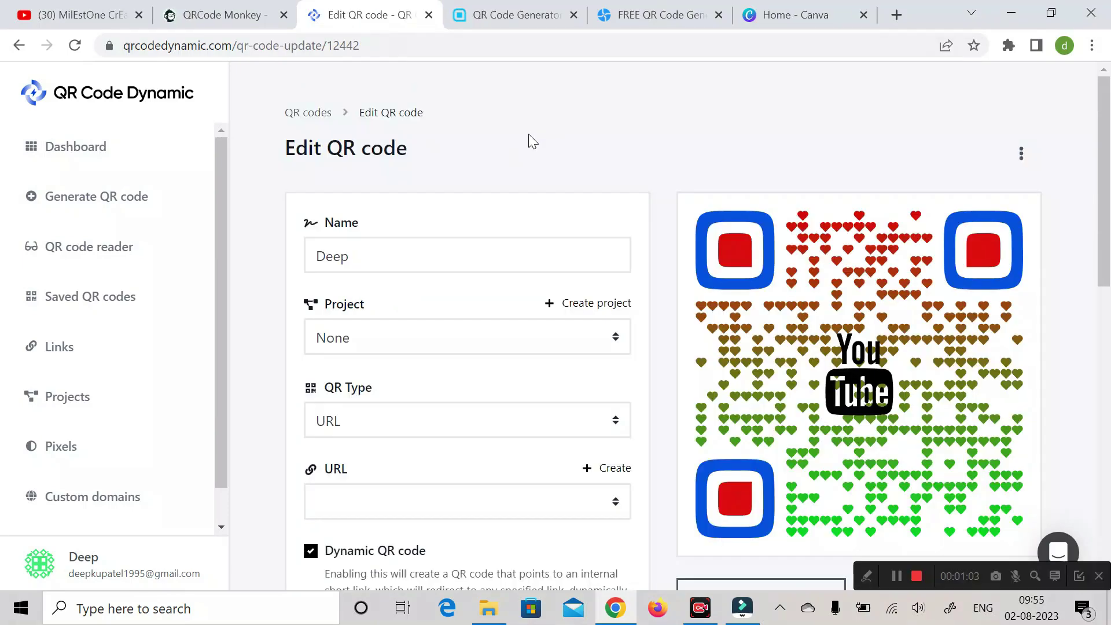
# Switch to the QR Code Generator tab at qr-code-generator.com
pyautogui.click(499, 15)
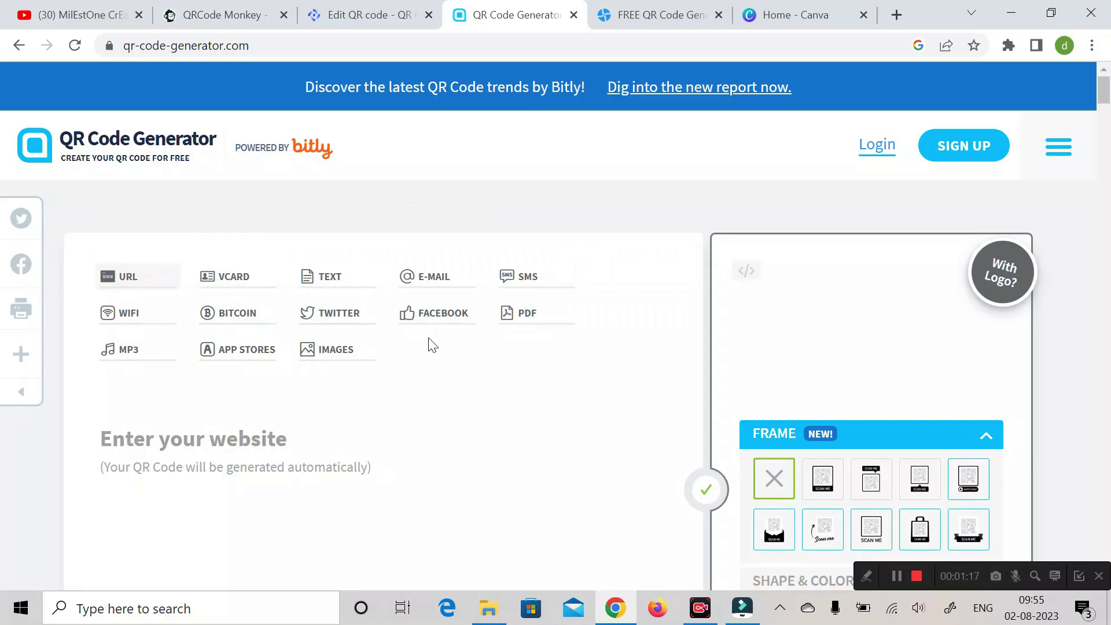
# Copy the YouTube channel URL and paste it into QR Code Generator's URL website field
pyautogui.click(81, 15)
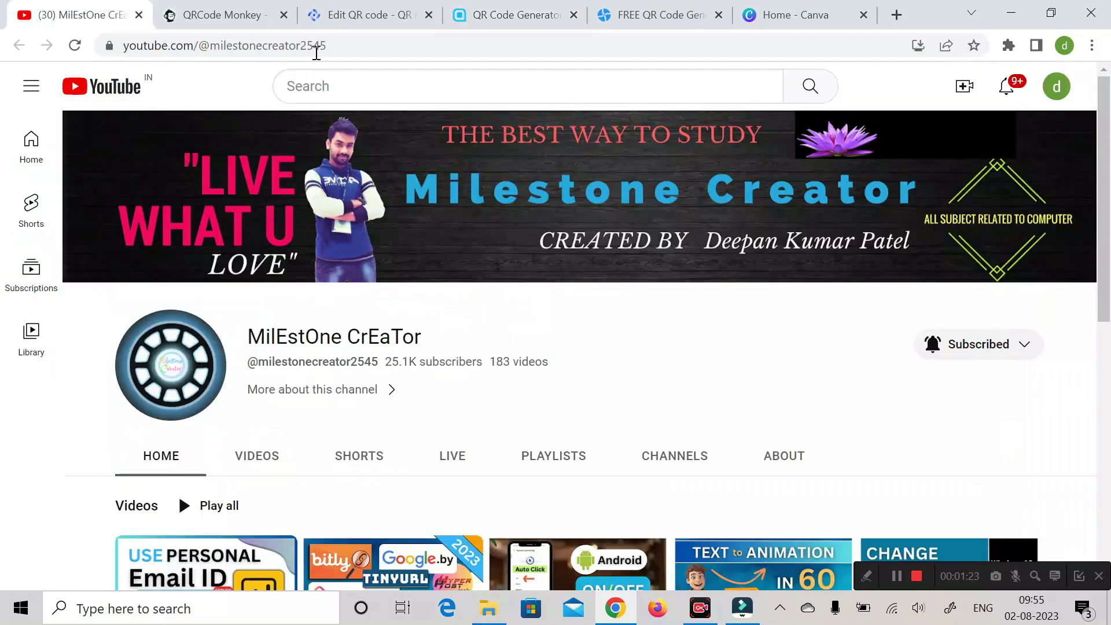
pyautogui.click(335, 45)
pyautogui.hotkey('ctrl', 'c')
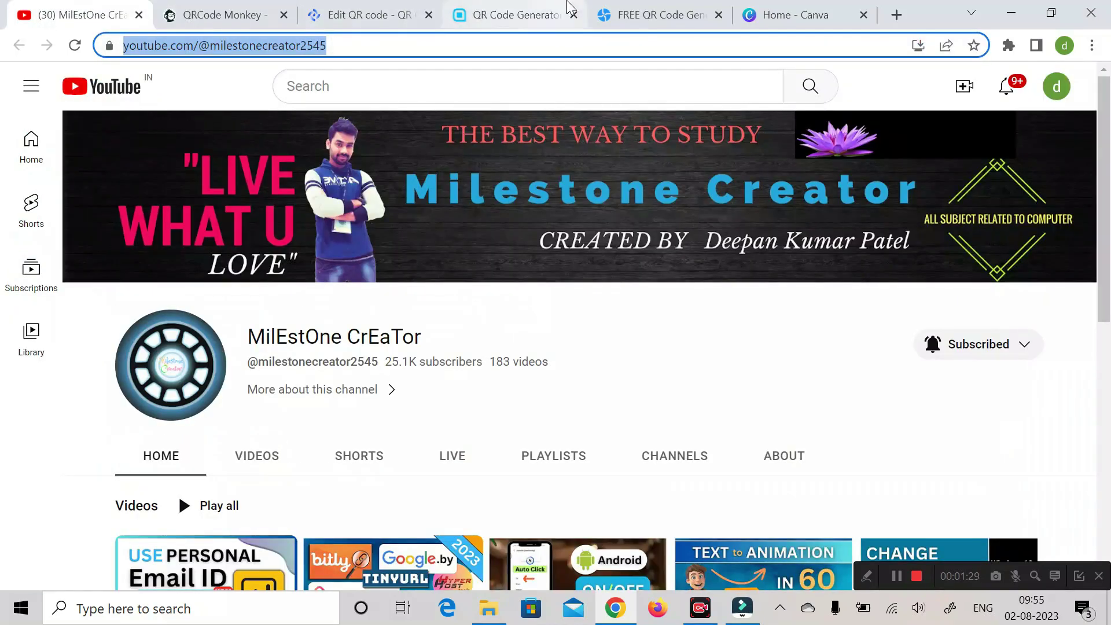
pyautogui.click(538, 15)
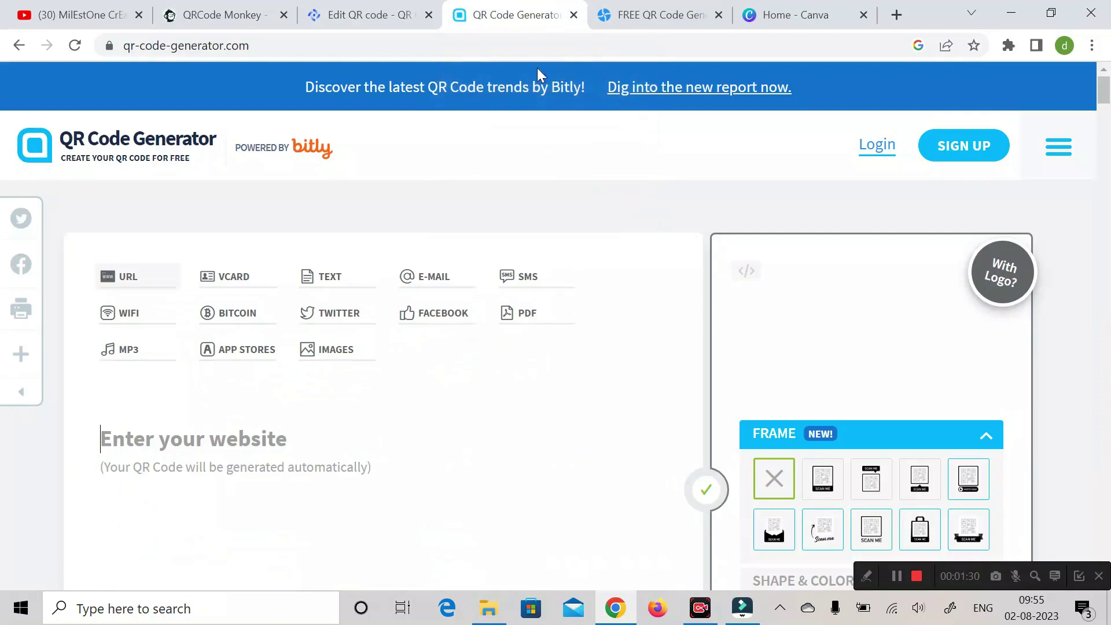
pyautogui.click(150, 279)
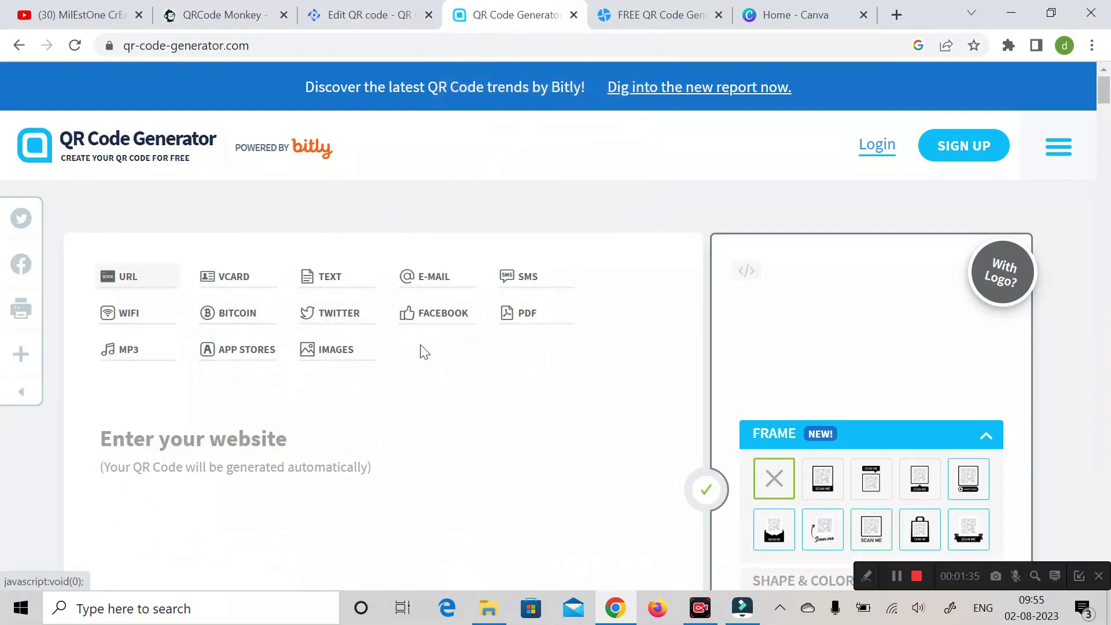
pyautogui.scroll(-1, 424, 353)
pyautogui.hotkey('ctrl', 'v')
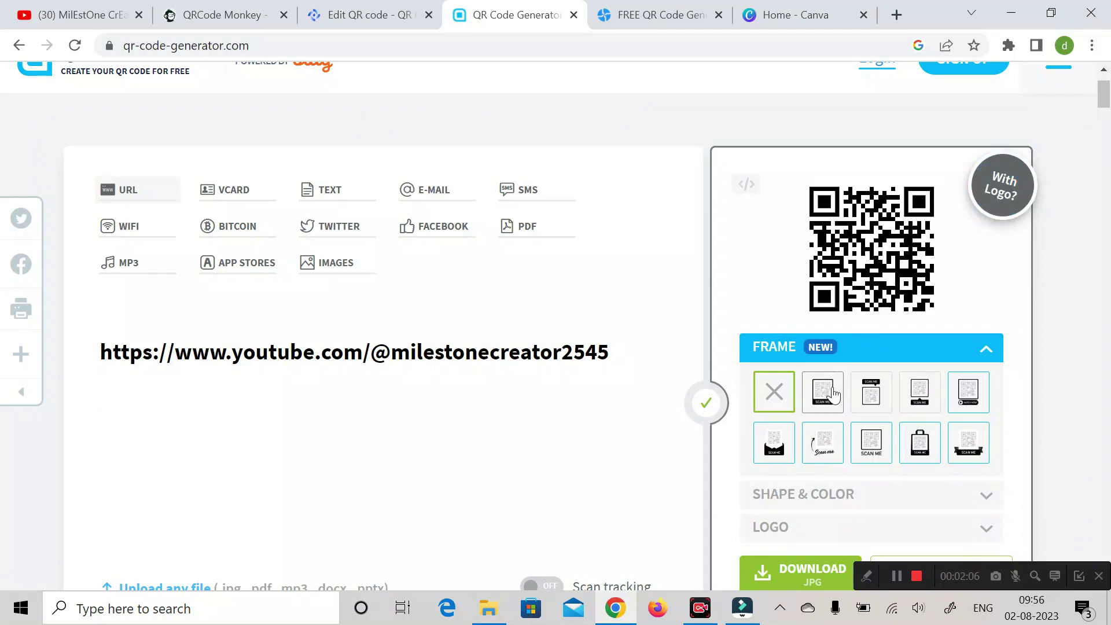
# Frame the code with the SCAN ME speech bubble and review Shape & Color and Logo options
pyautogui.click(823, 399)
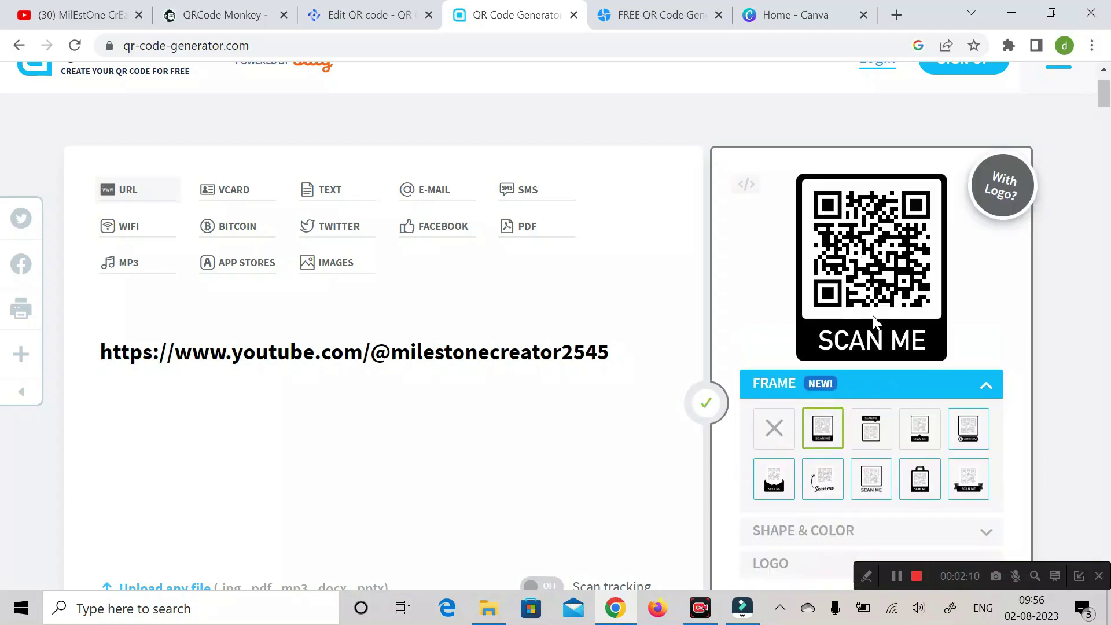
pyautogui.click(872, 420)
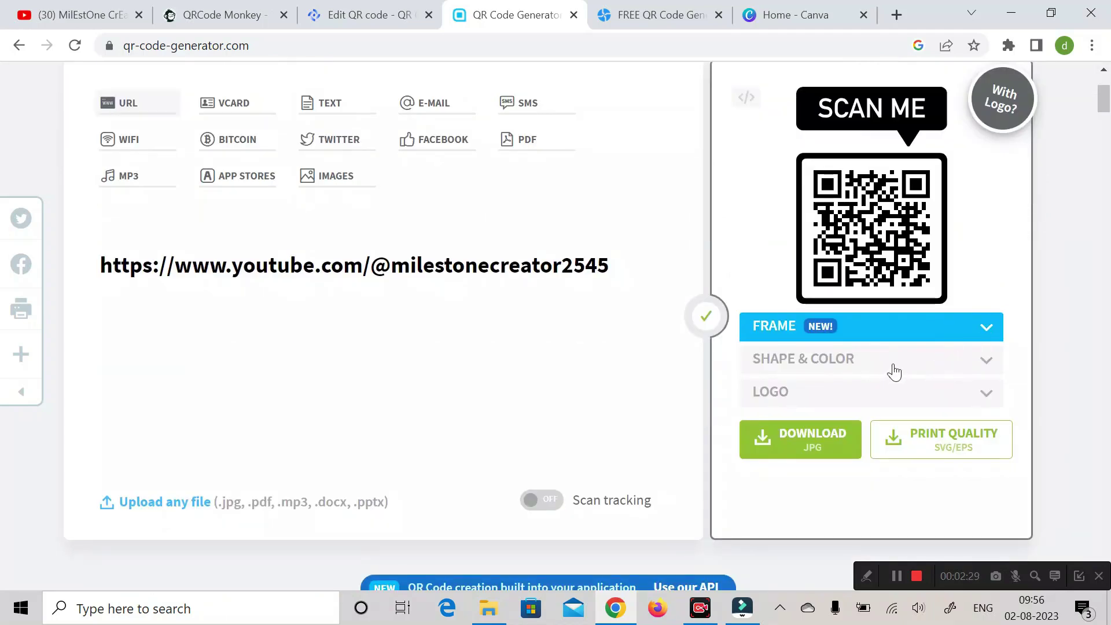
pyautogui.click(975, 368)
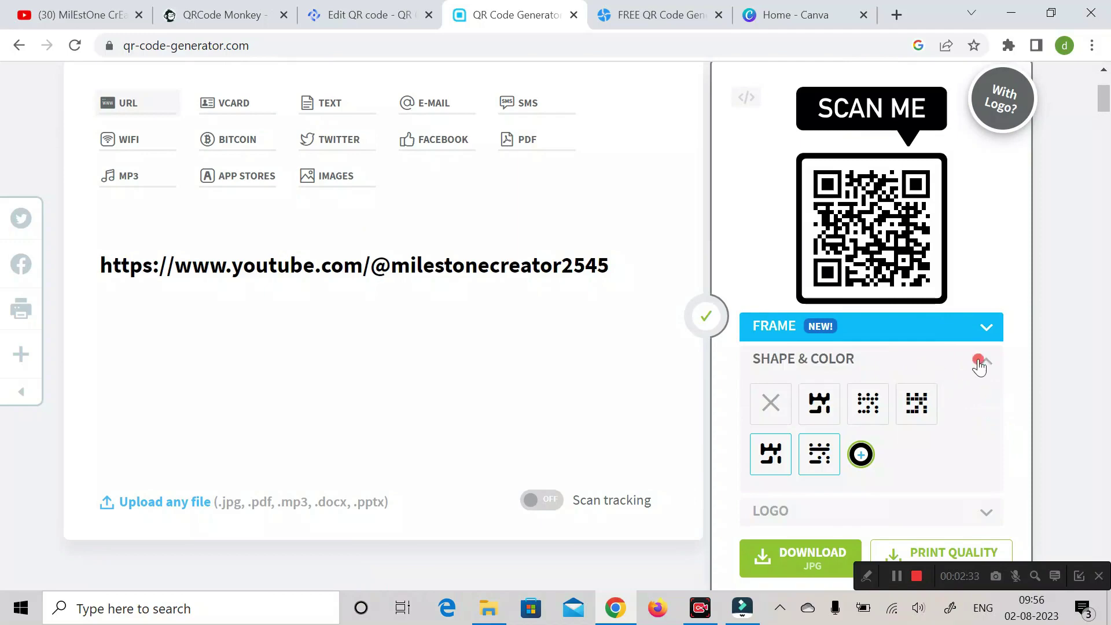
pyautogui.click(977, 362)
pyautogui.click(977, 397)
pyautogui.scroll(-3, 960, 390)
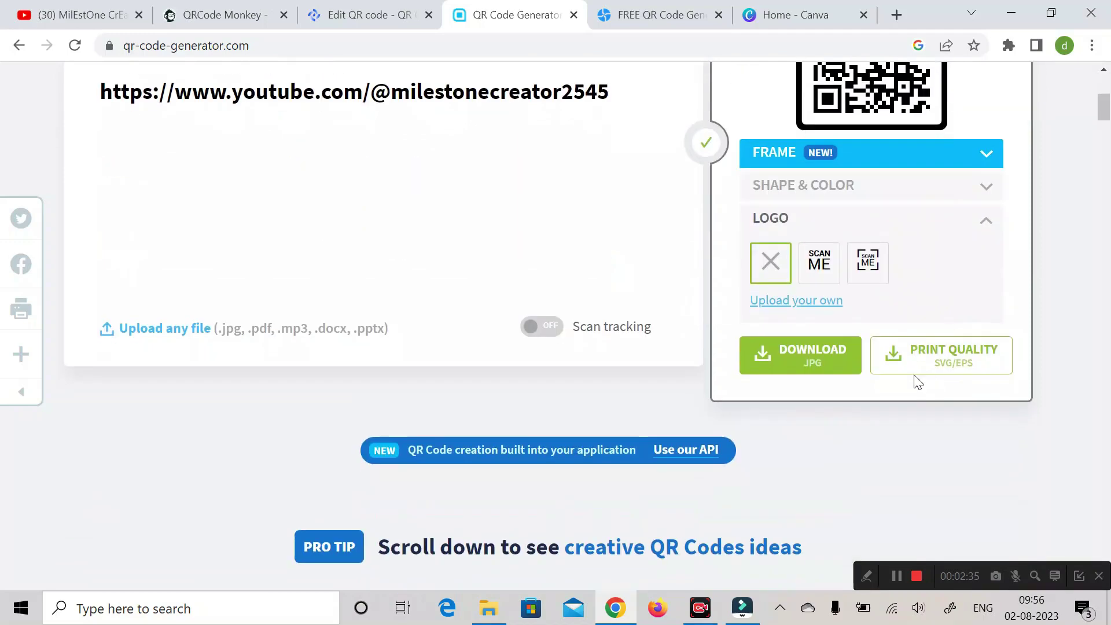
pyautogui.click(985, 222)
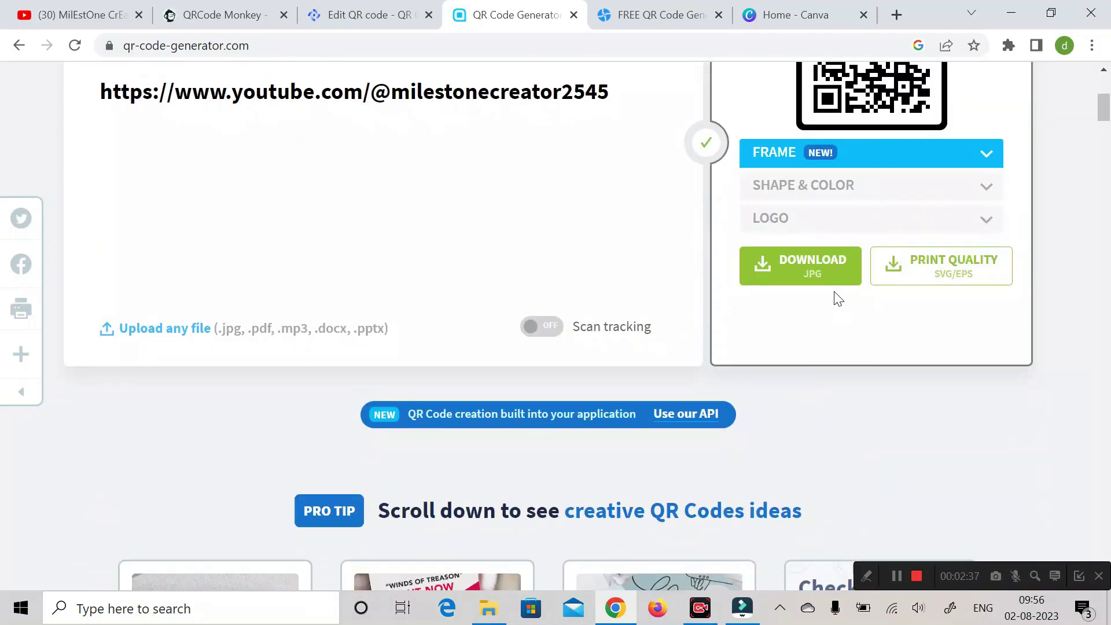
pyautogui.scroll(2, 833, 295)
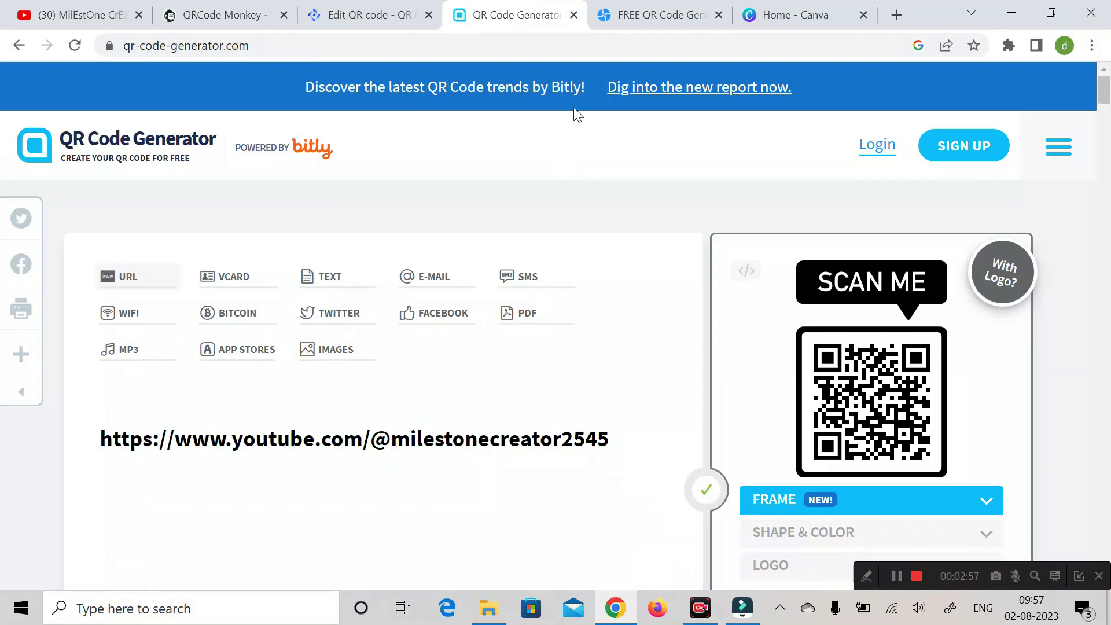
# In Beaconstac, fill the Website (URL) field with the suggested YouTube channel address
pyautogui.click(651, 14)
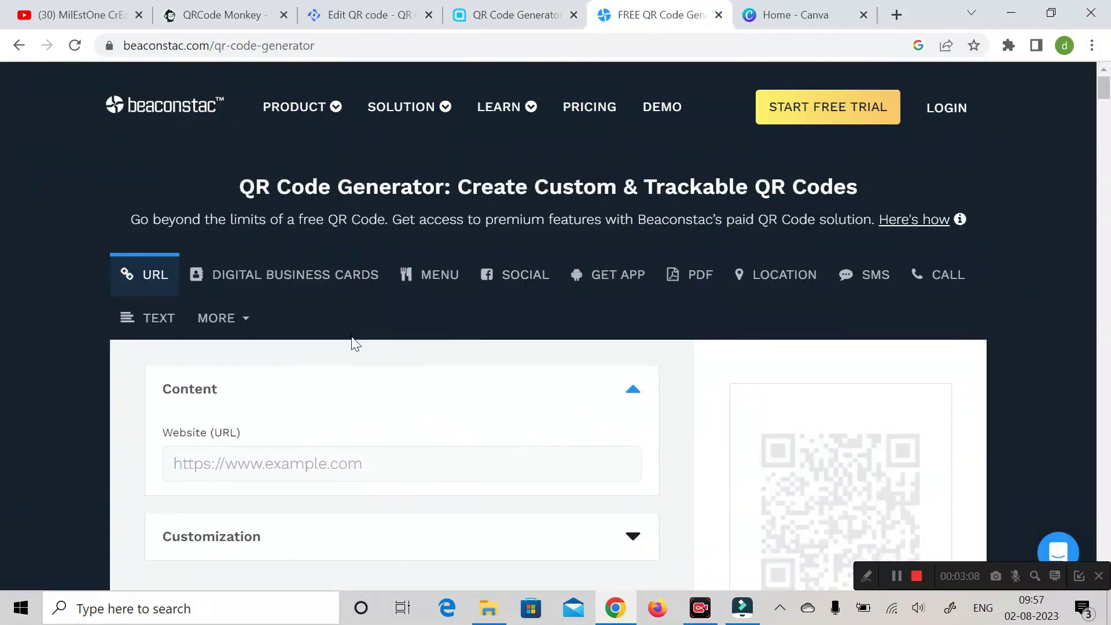
pyautogui.scroll(-3, 341, 344)
pyautogui.click(303, 288)
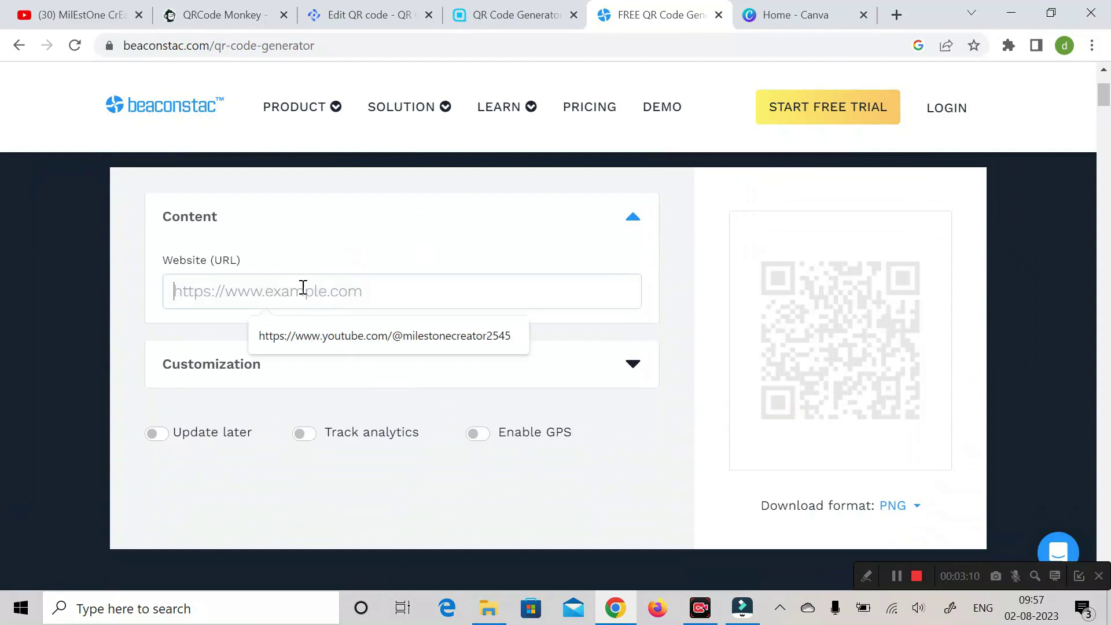
pyautogui.press('Down')
pyautogui.press('Return')
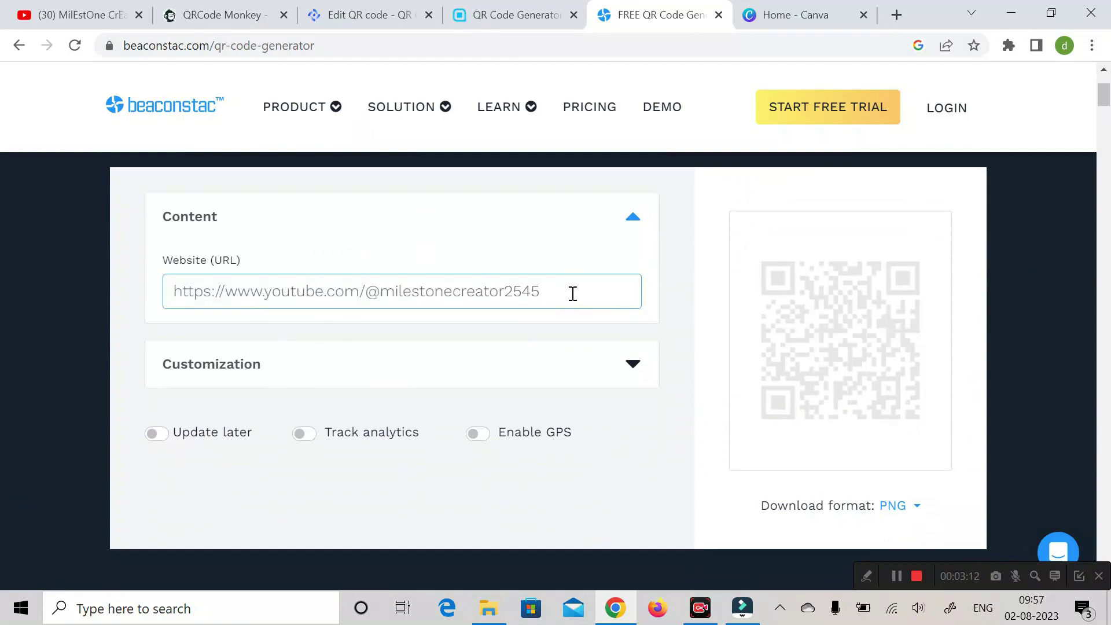
# Expand Customization, download the QR code as a PNG, and go to Canva's home page
pyautogui.click(625, 368)
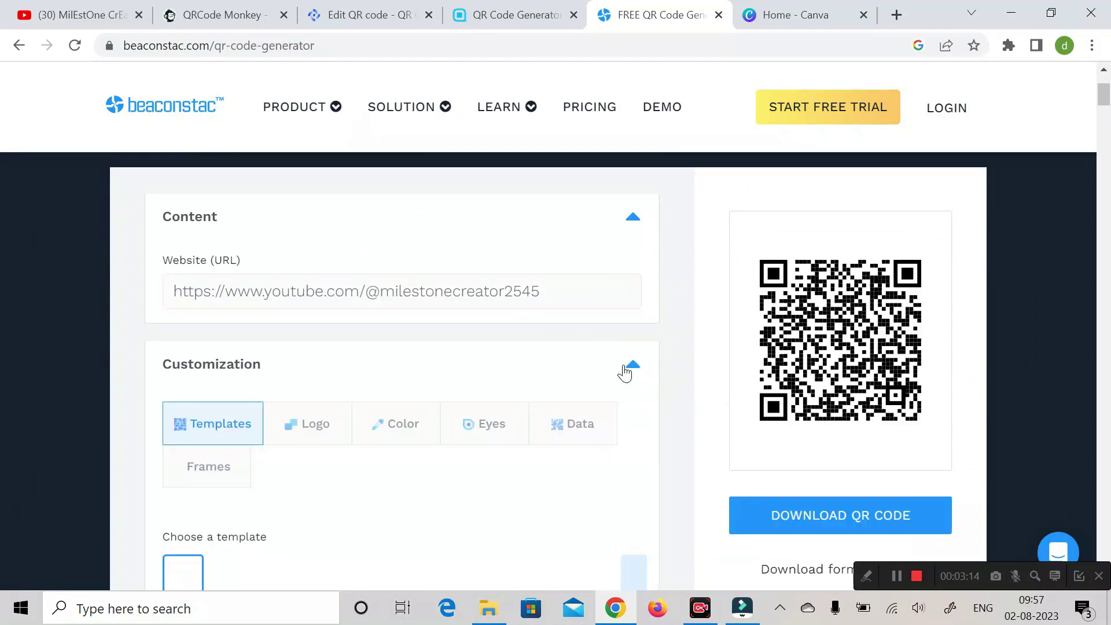
pyautogui.scroll(-3, 570, 371)
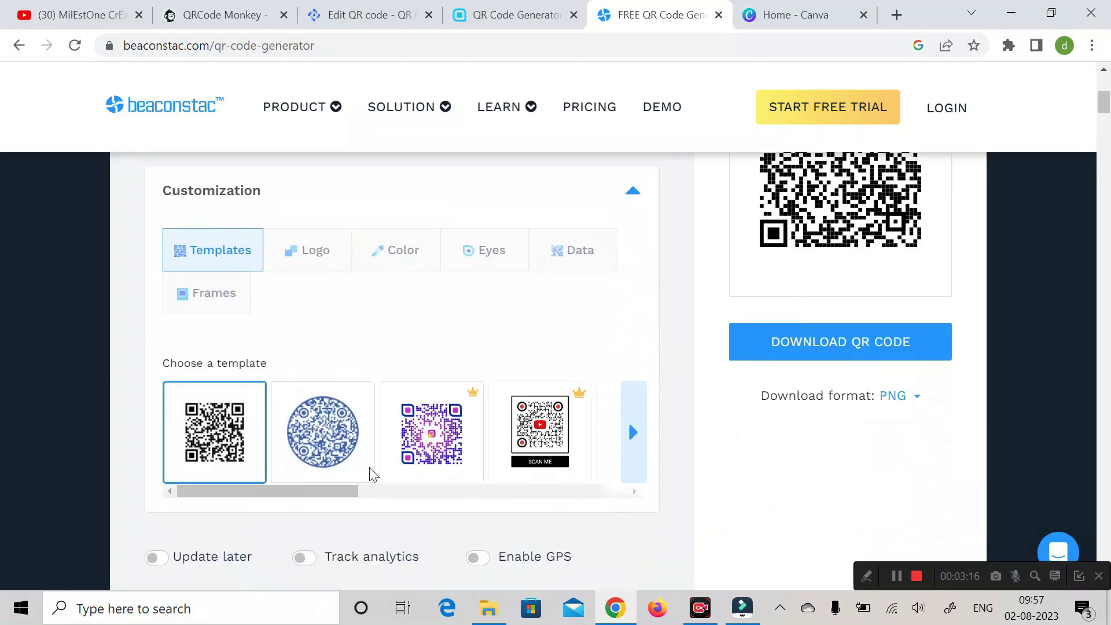
pyautogui.scroll(-3, 487, 450)
pyautogui.scroll(5, 486, 451)
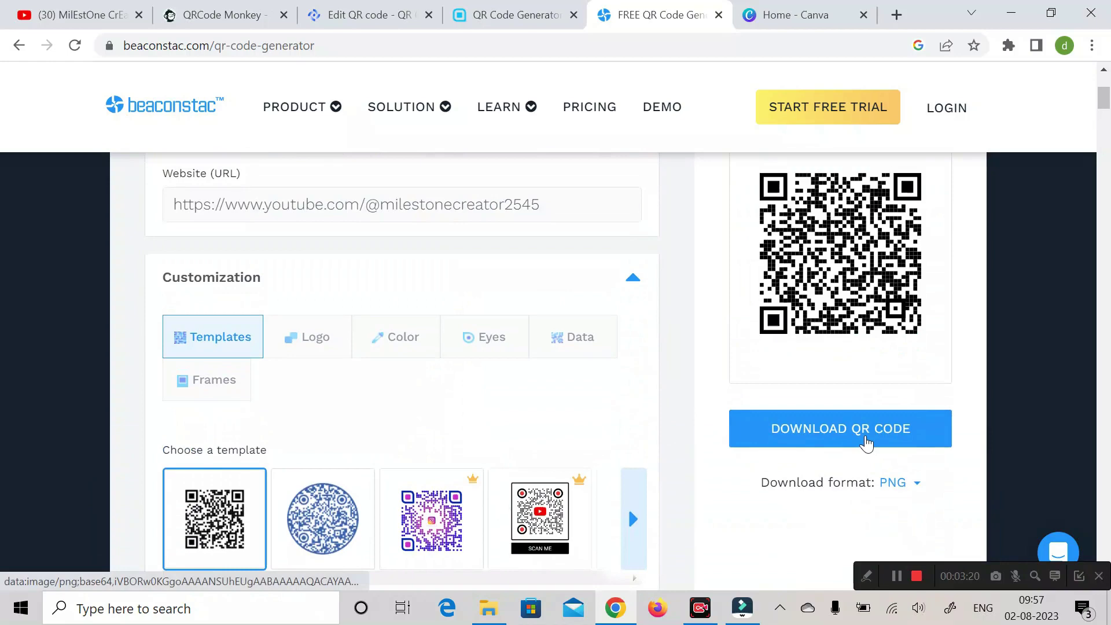
pyautogui.click(866, 442)
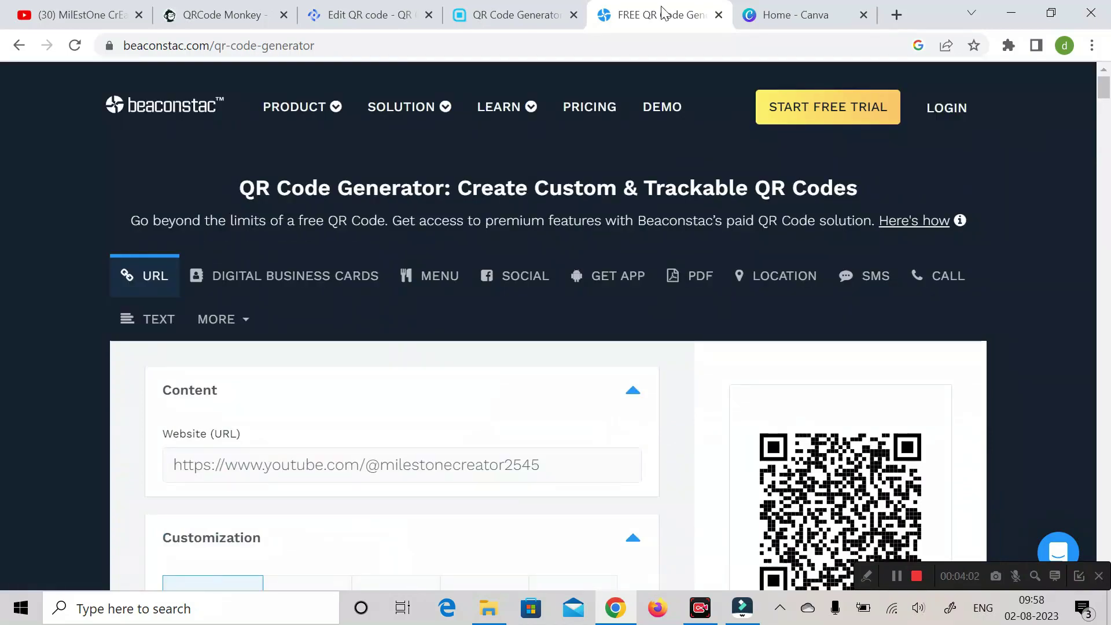
pyautogui.click(794, 14)
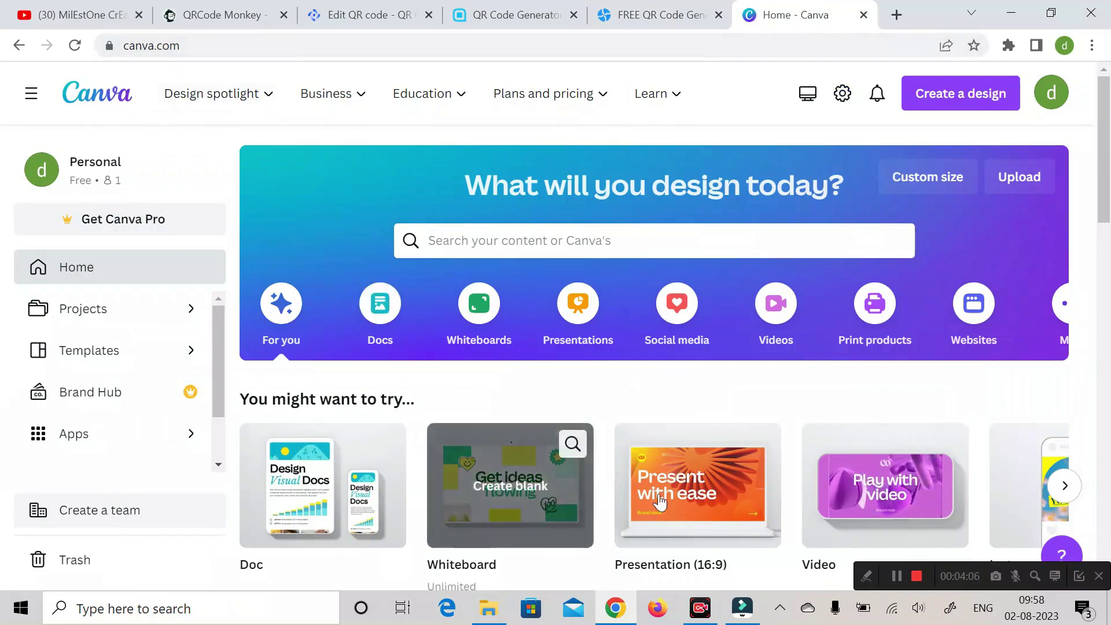
# Start a new blank Canva presentation
pyautogui.moveTo(692, 496)
pyautogui.click(692, 496)
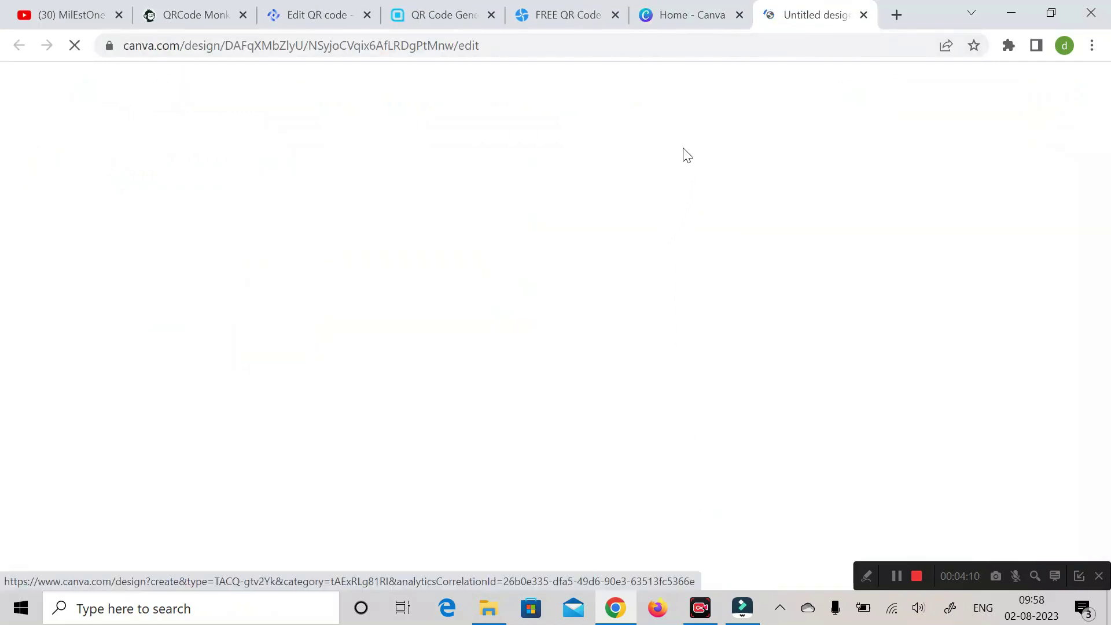
pyautogui.scroll(-3, 9, 390)
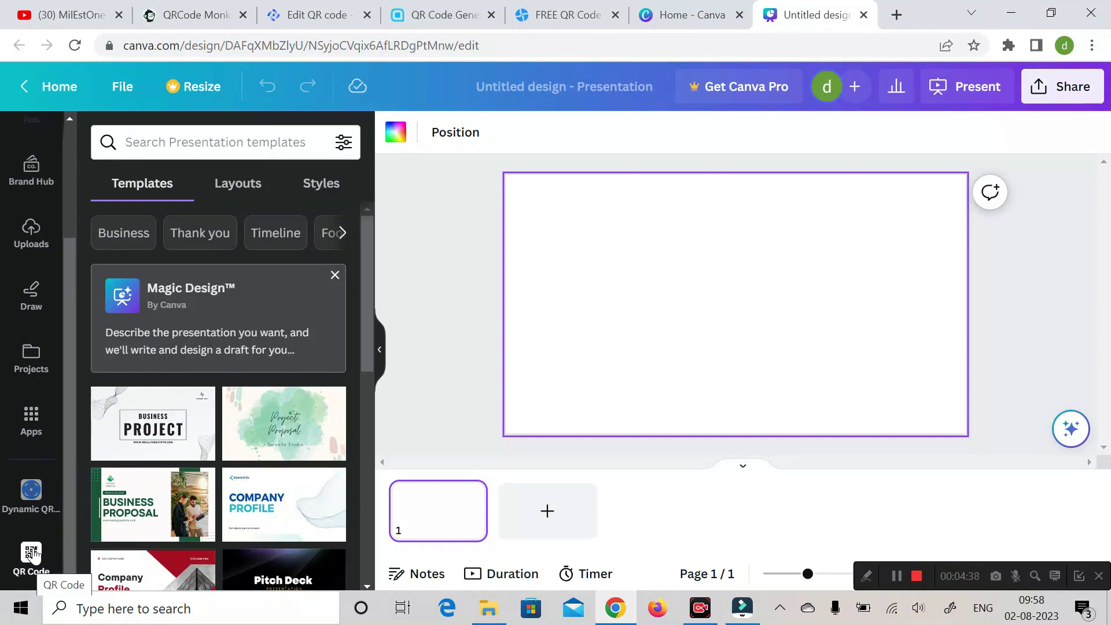
# Generate a QR code from the pasted YouTube channel URL with the QR Code app and place it on the slide
pyautogui.click(33, 559)
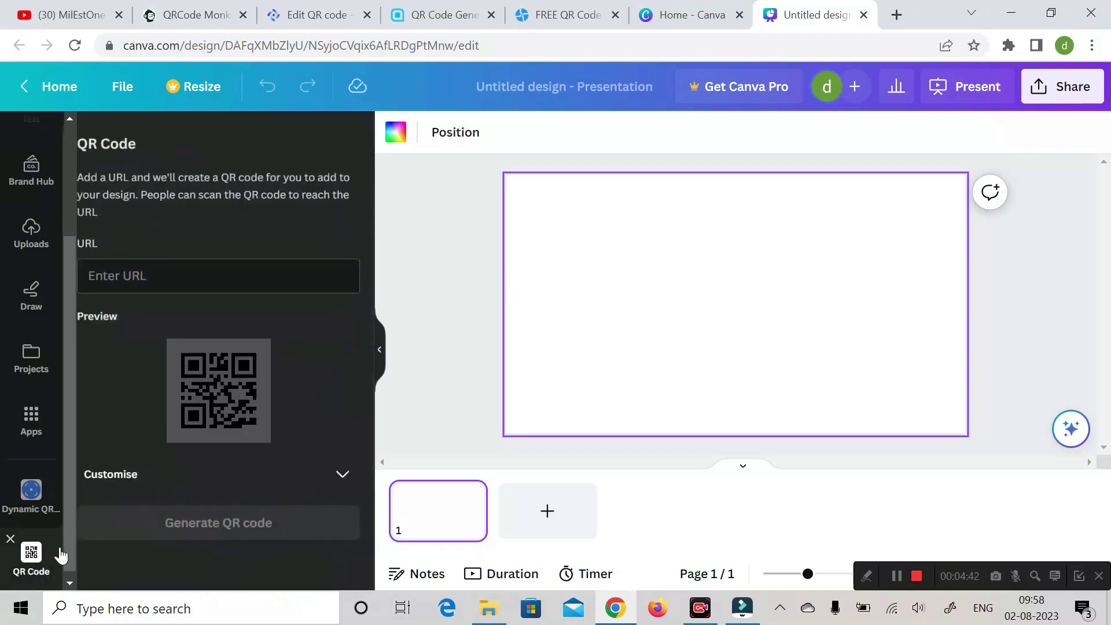
pyautogui.click(148, 278)
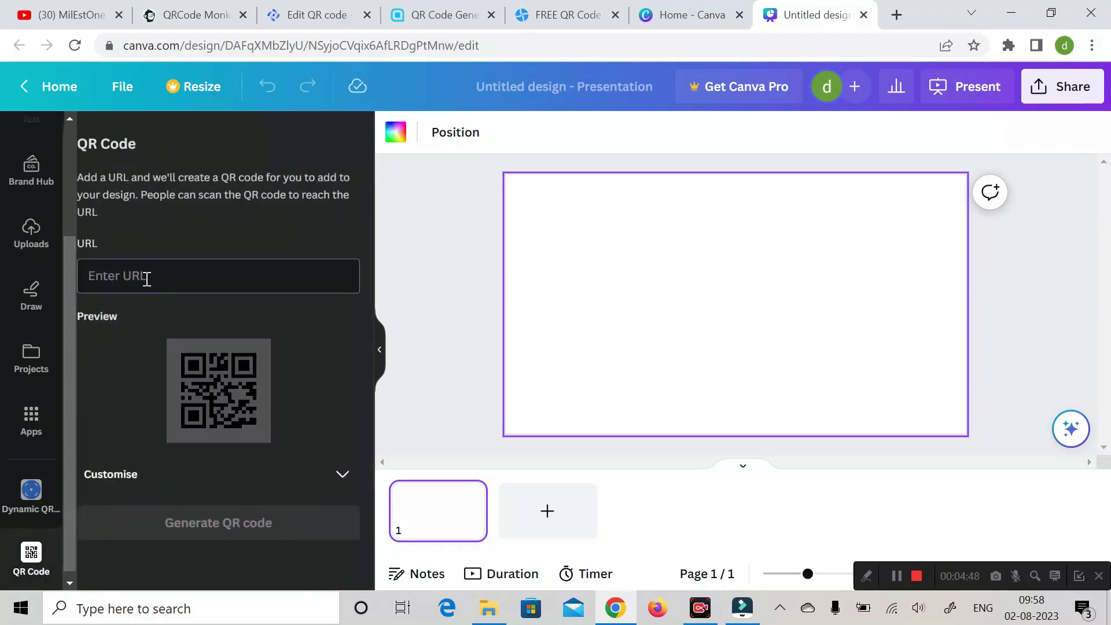
pyautogui.write('https://www.youtube.com/@milestonecreator2545')
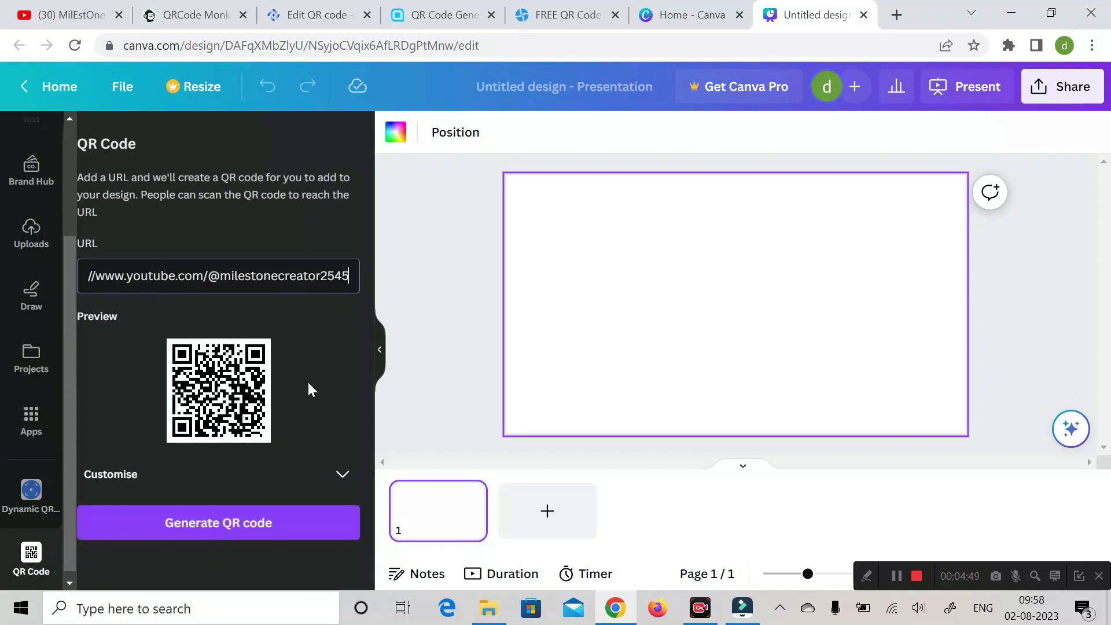
pyautogui.click(211, 536)
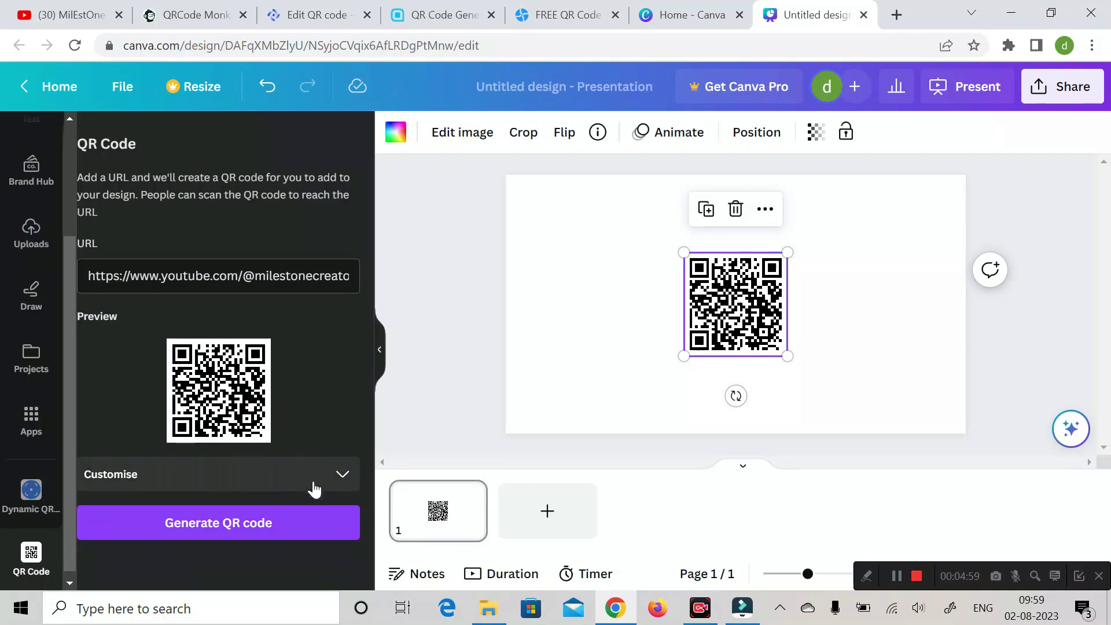
pyautogui.click(342, 476)
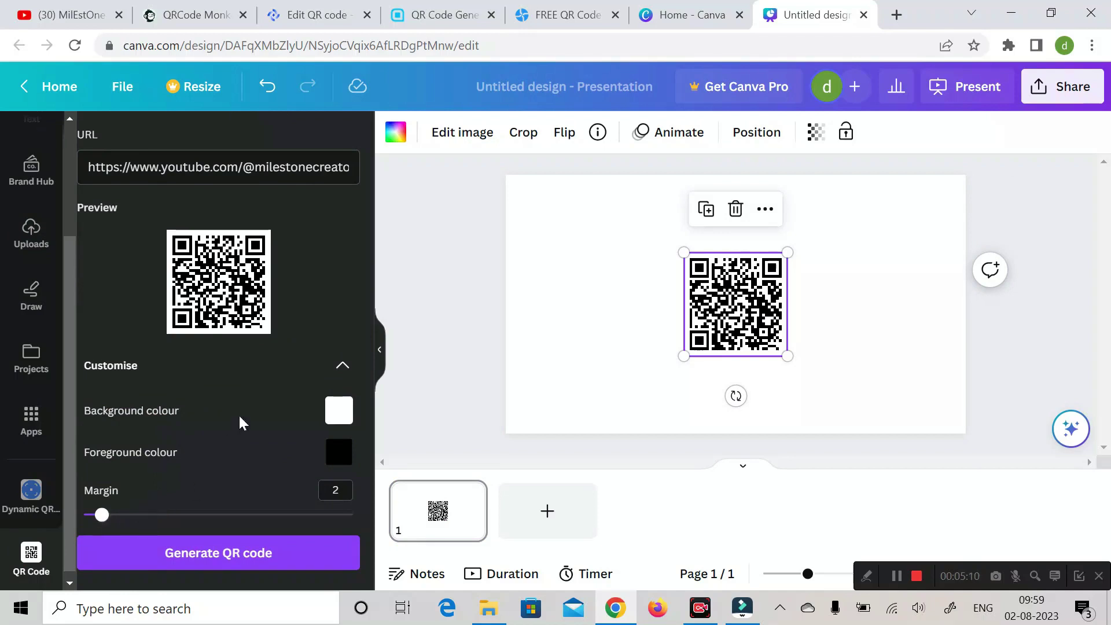
pyautogui.click(341, 369)
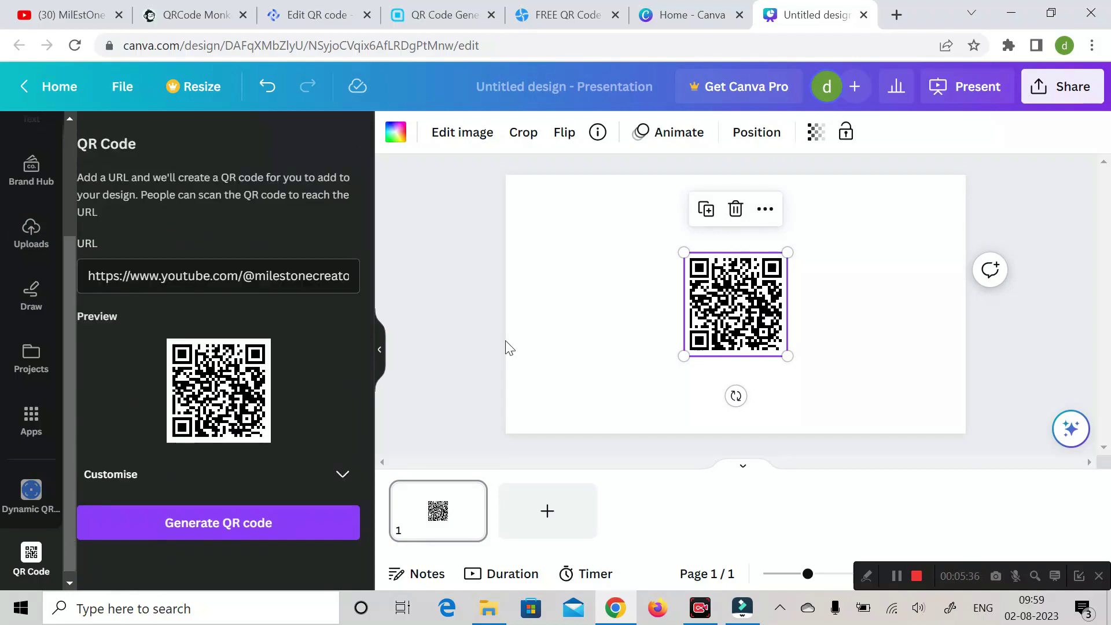